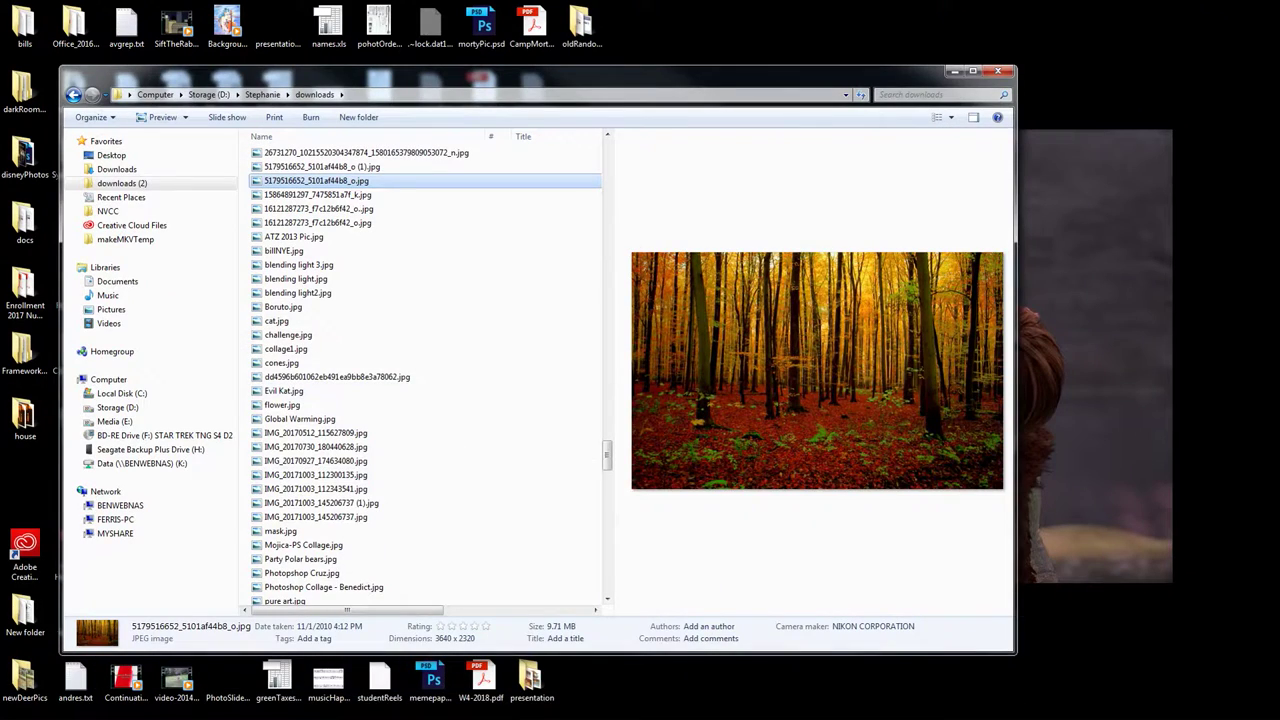
Step: Open Blackboard's Photoshop-1 upload page at 125% zoom and read the lower-third assignment steps
left_click(359, 712)
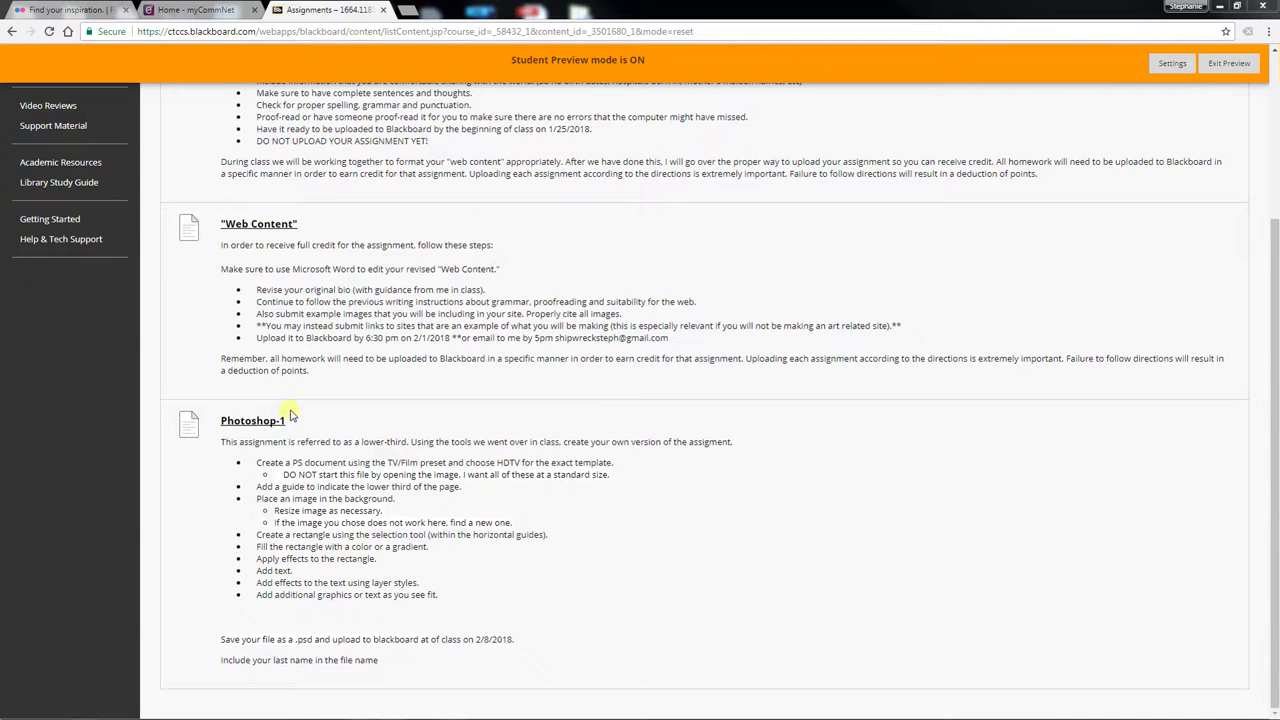
left_click(278, 421)
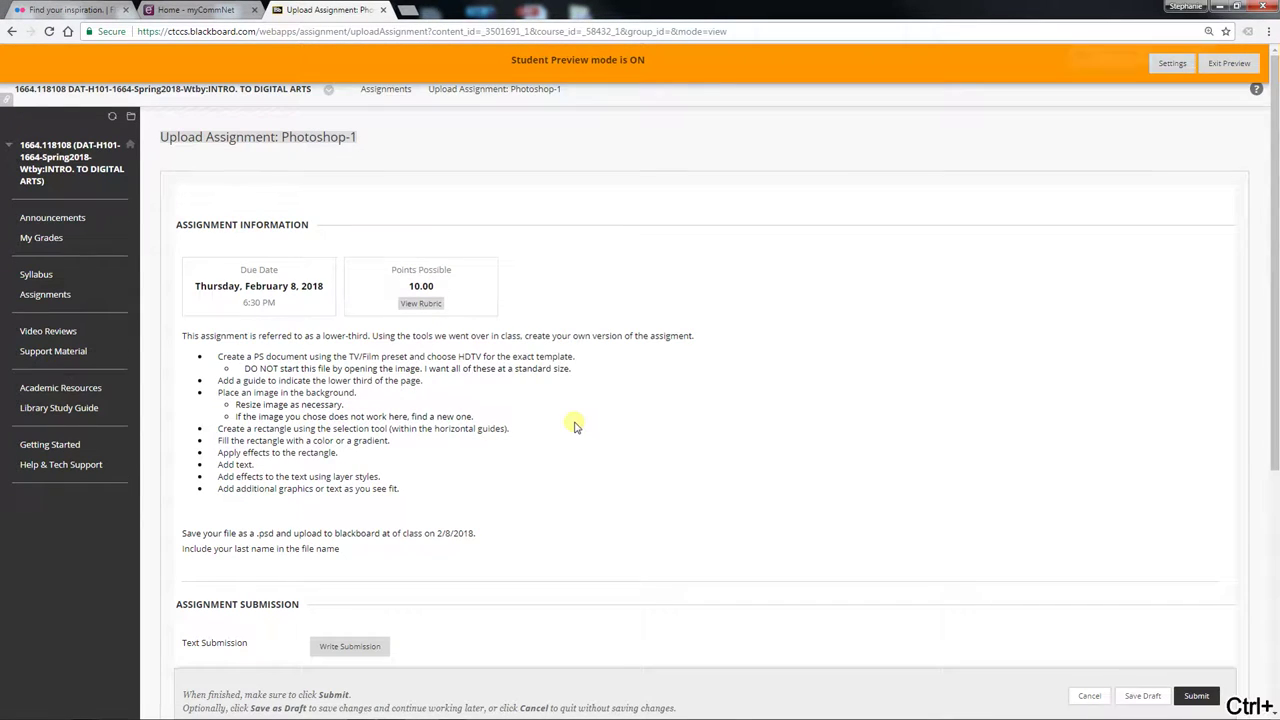
key("ctrl+plus")
key("ctrl+plus")
scroll(603, 425, "down", 1)
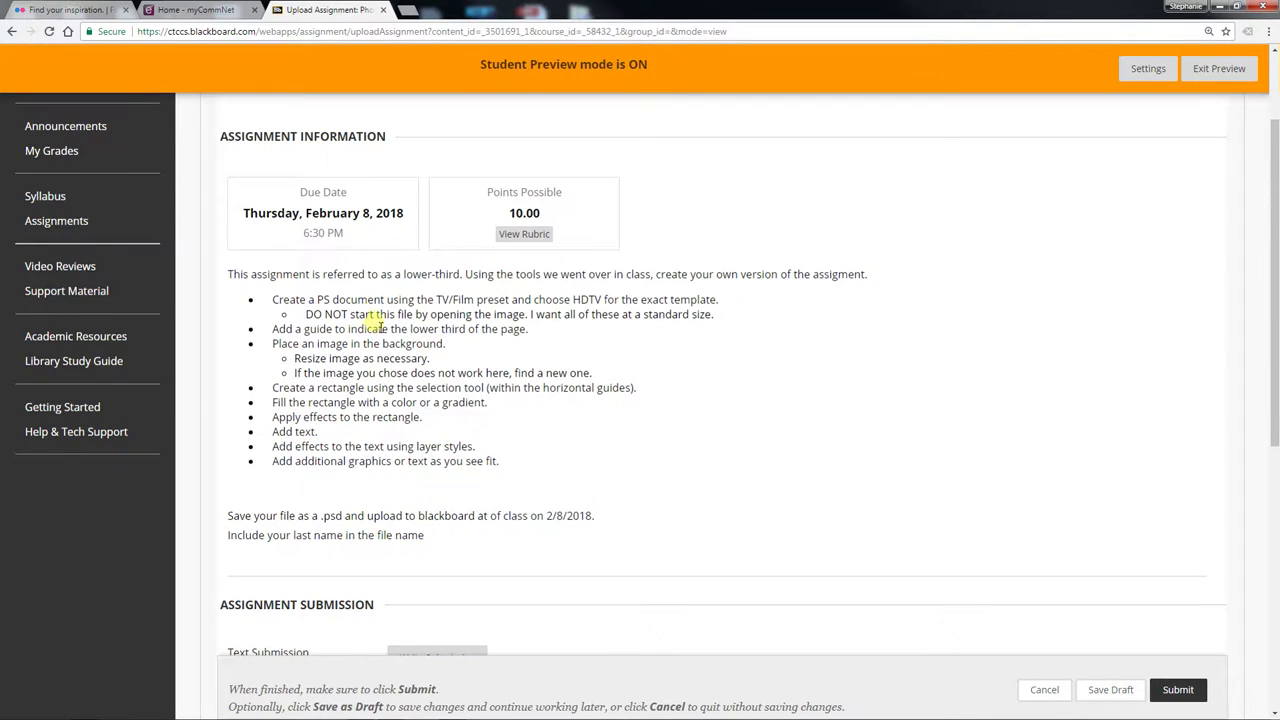
left_click_drag(318, 299, 508, 433)
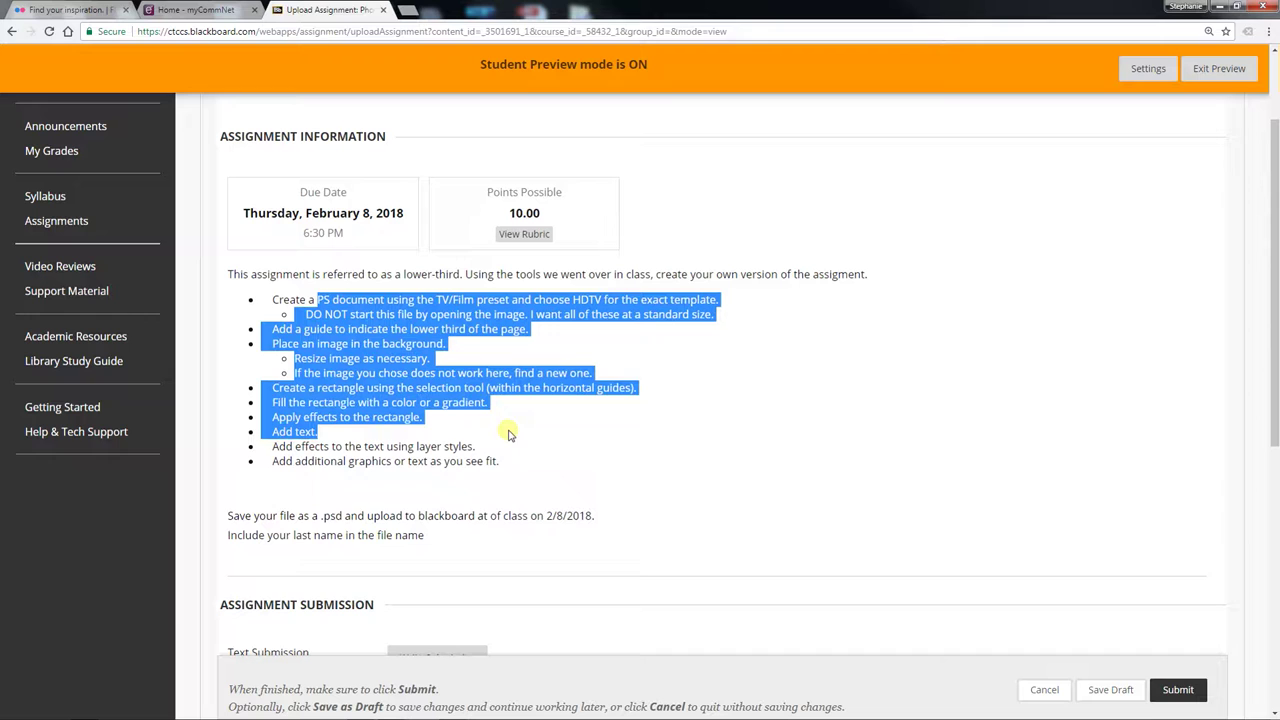
left_click(591, 442)
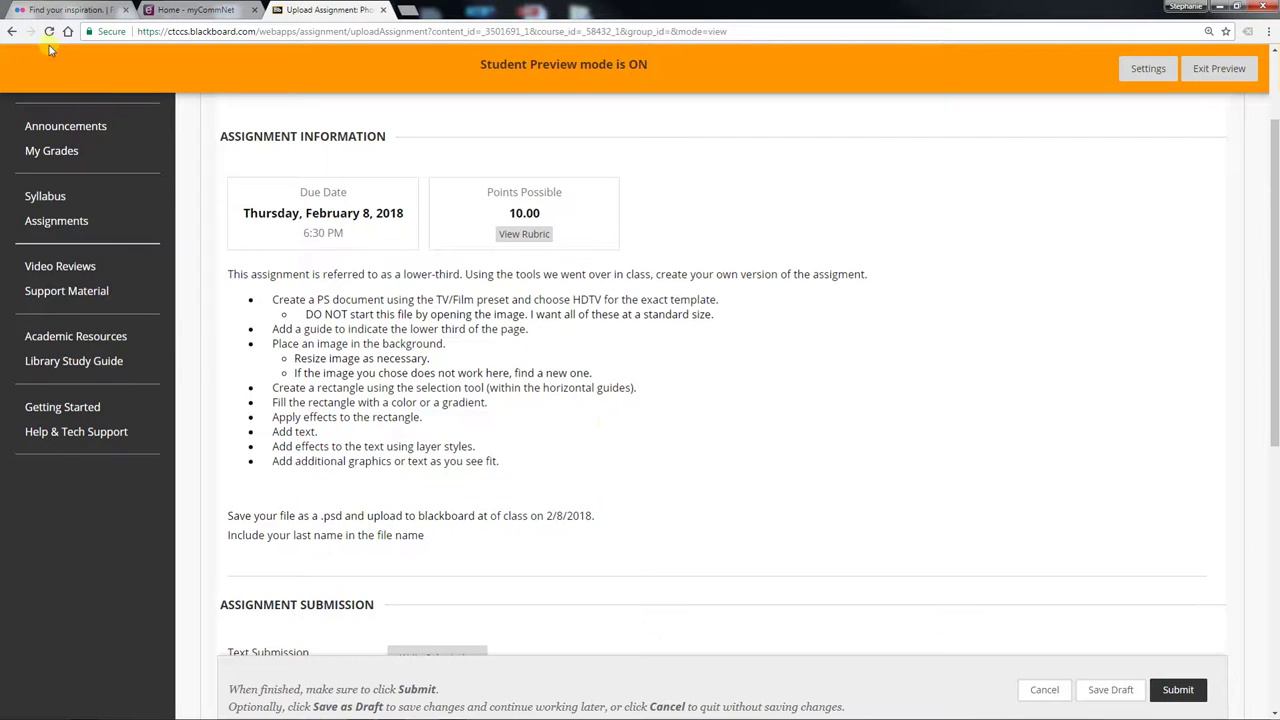
Step: Search Flickr photos for 'mountains' and filter results to All creative commons
left_click(42, 10)
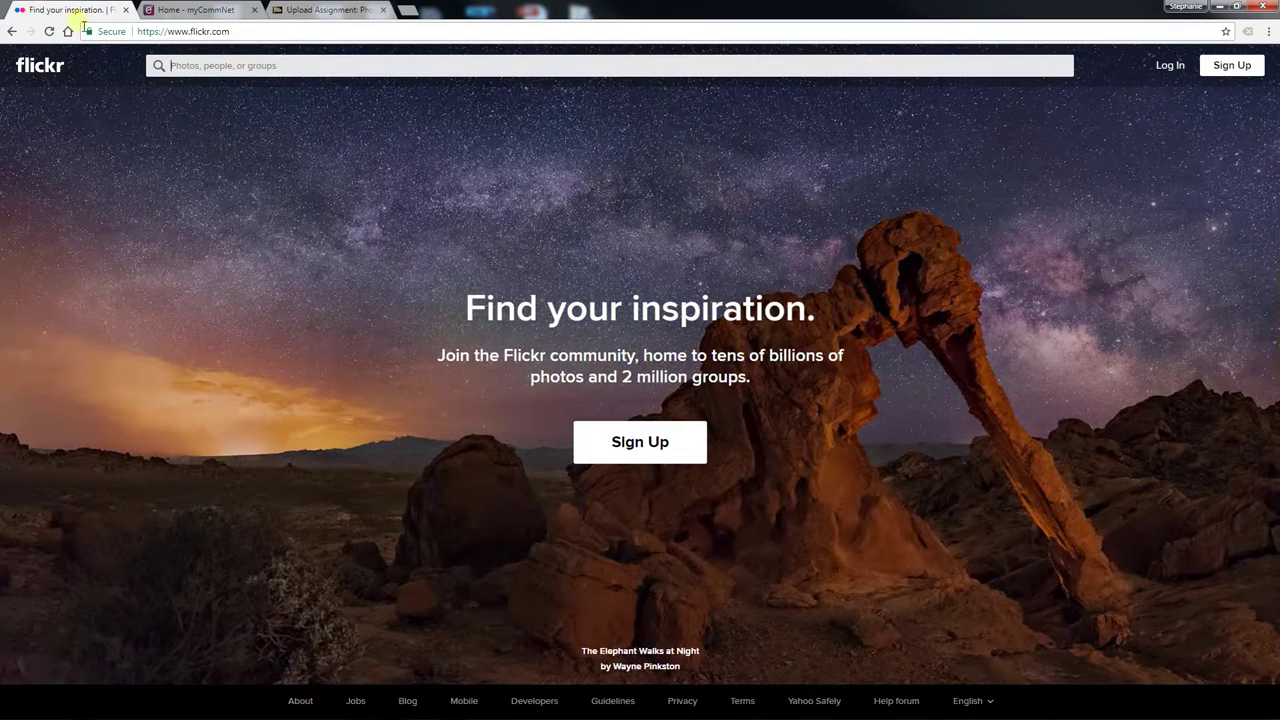
left_click(302, 68)
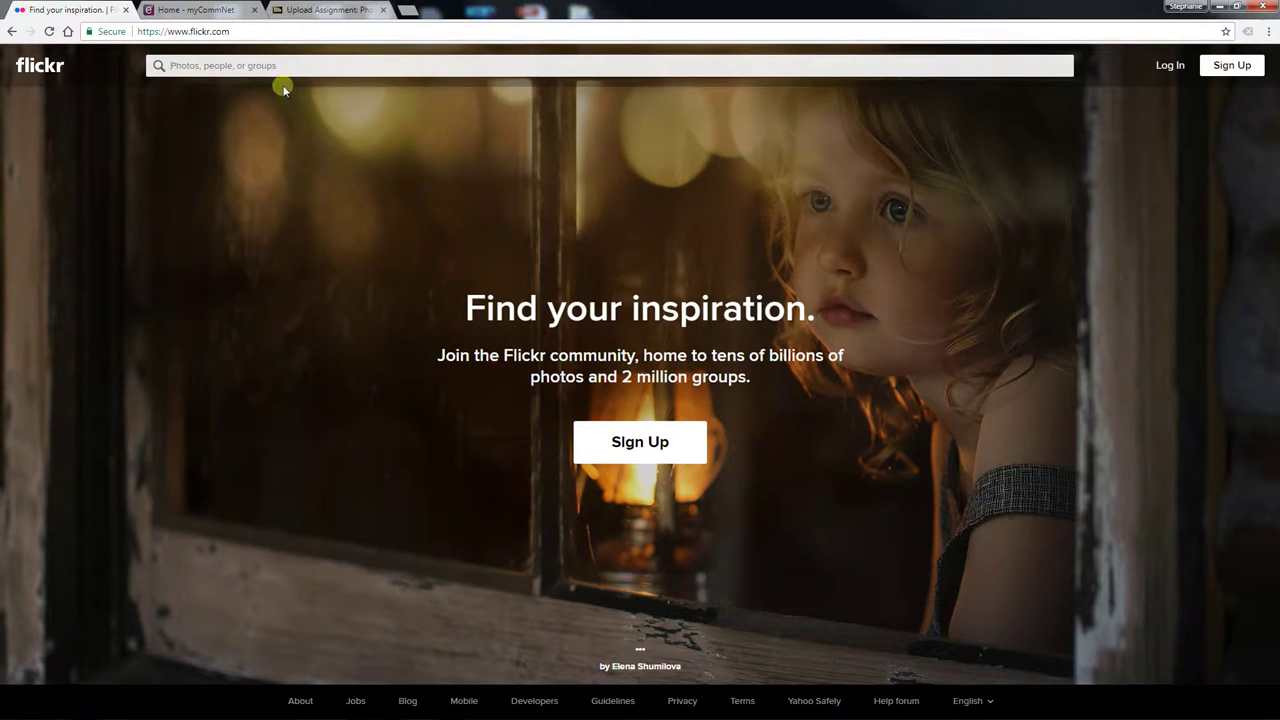
type("mou")
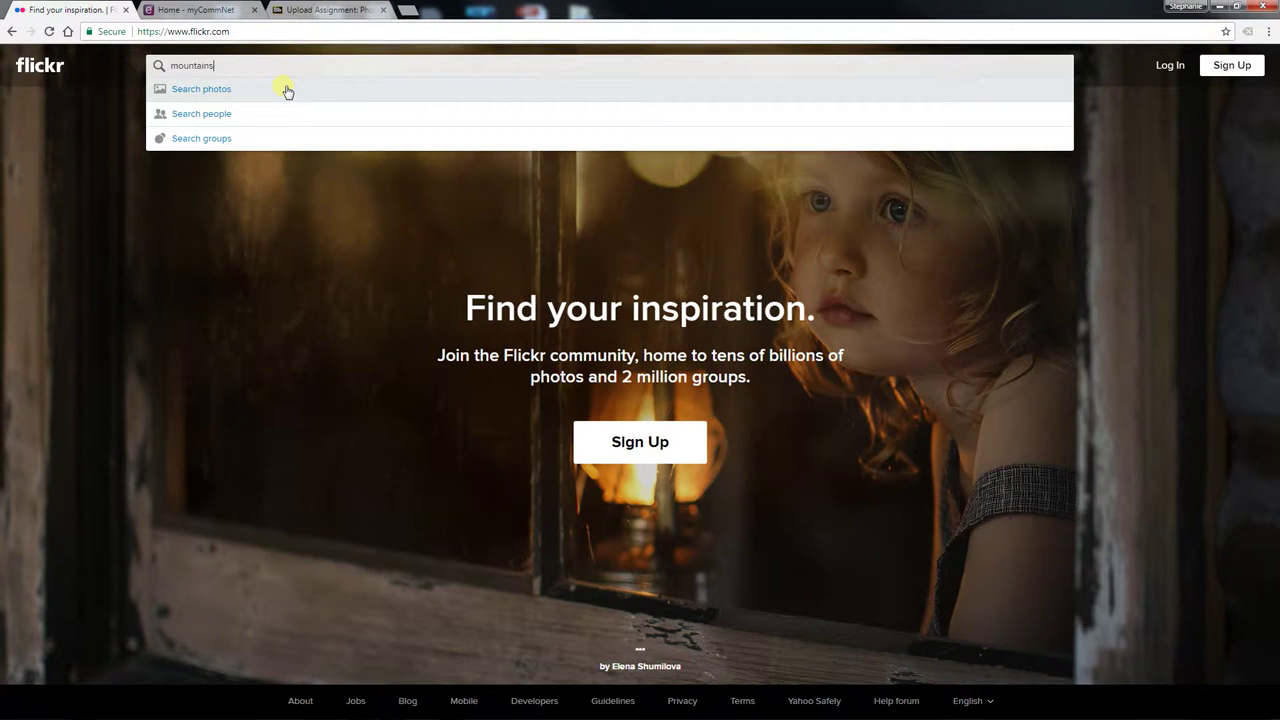
type("ntains")
left_click(287, 91)
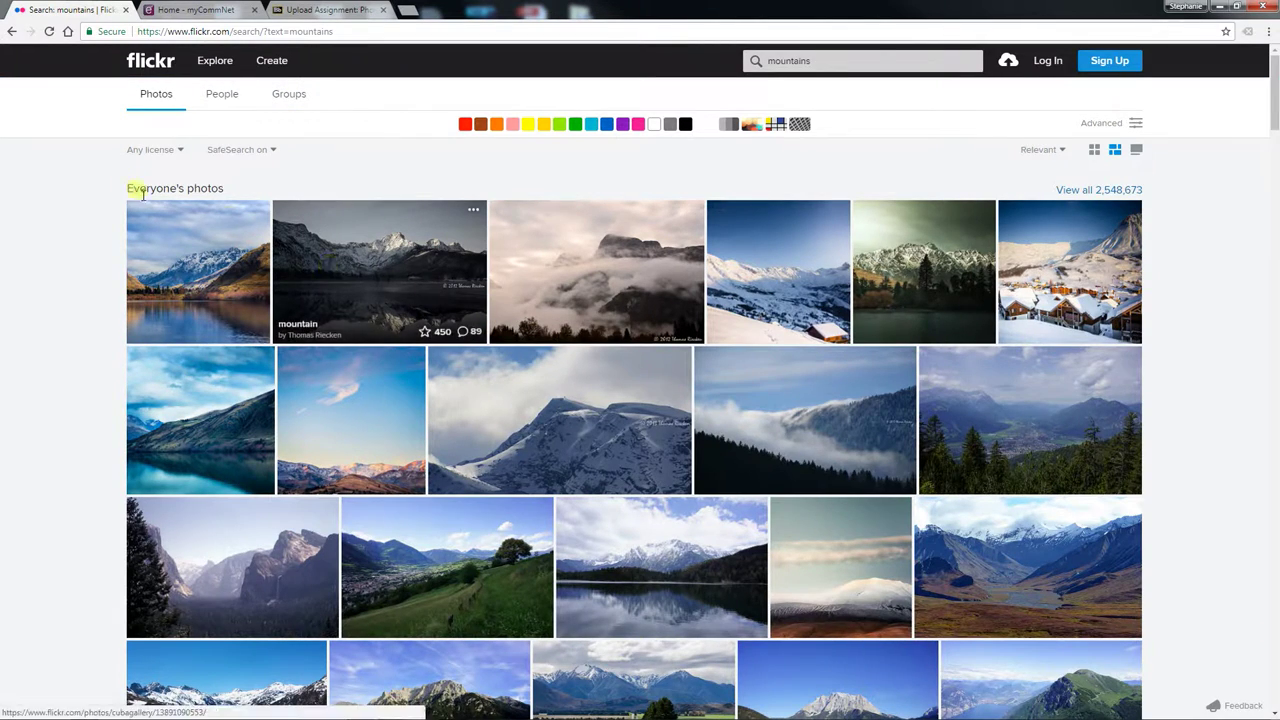
left_click(150, 149)
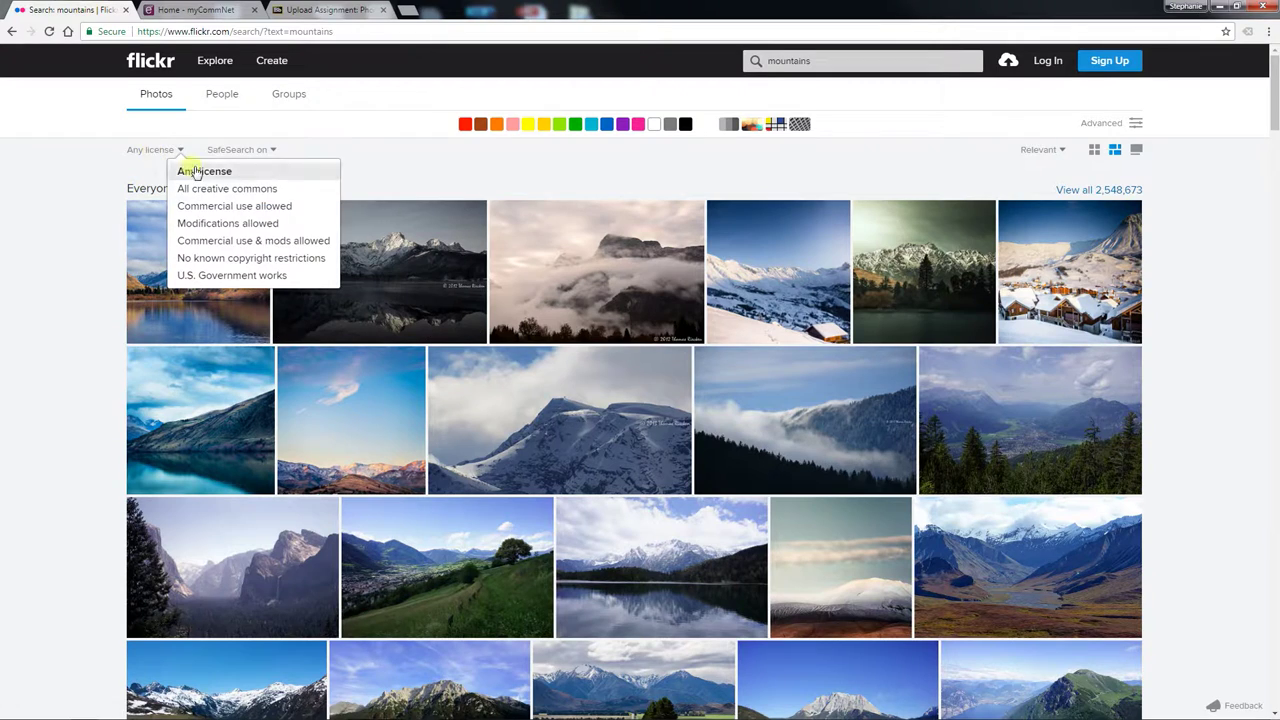
left_click(255, 190)
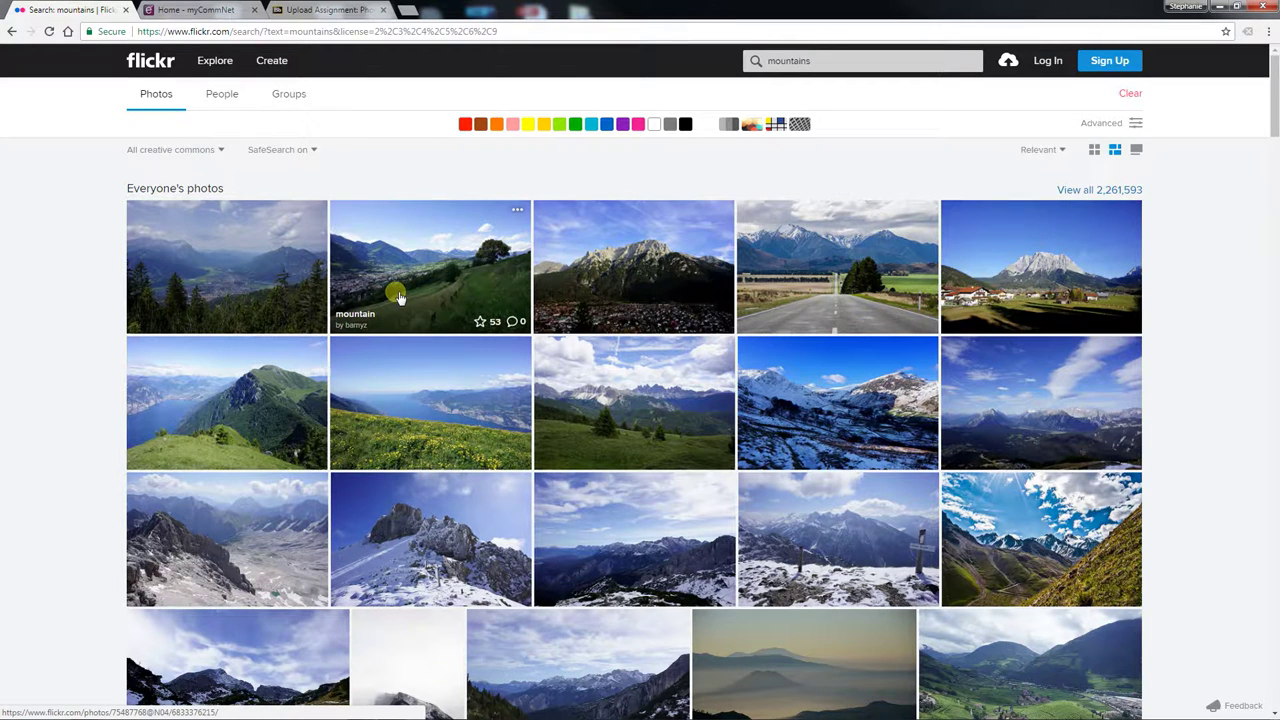
Step: Download the lakeside mountain photo at Original 4592 × 3056 size and show it in its folder
left_click(242, 387)
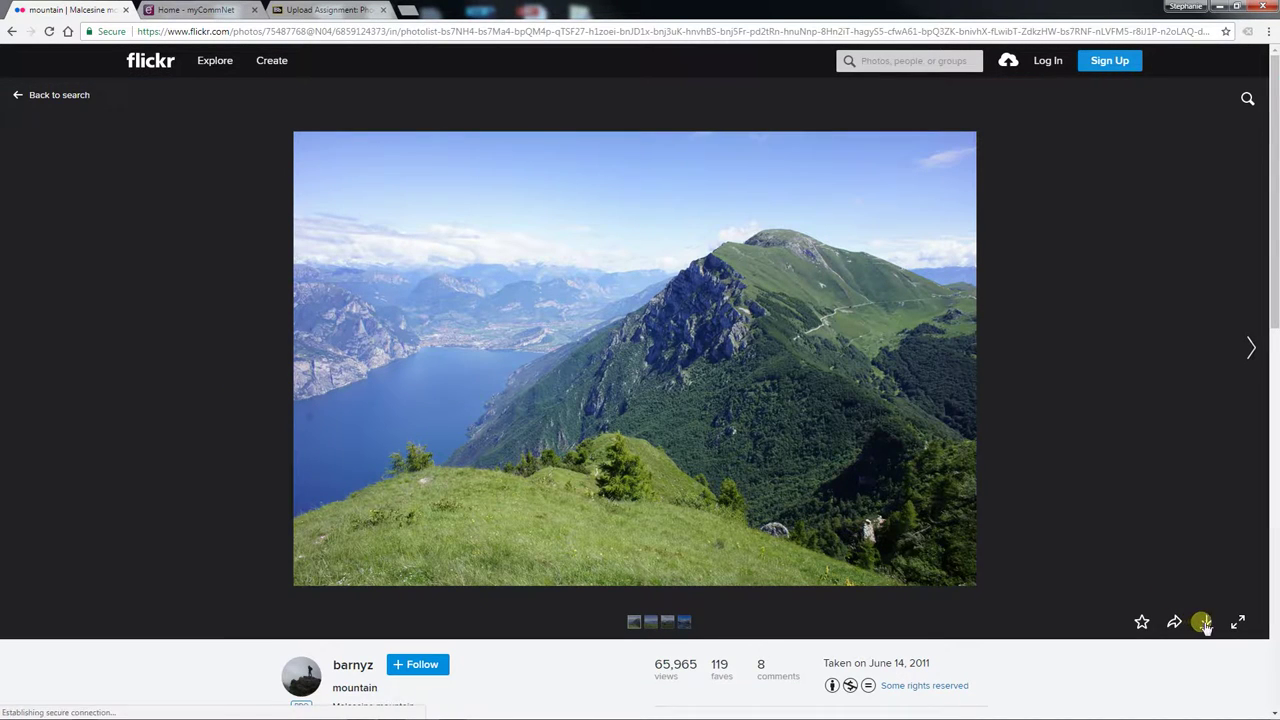
left_click(1203, 621)
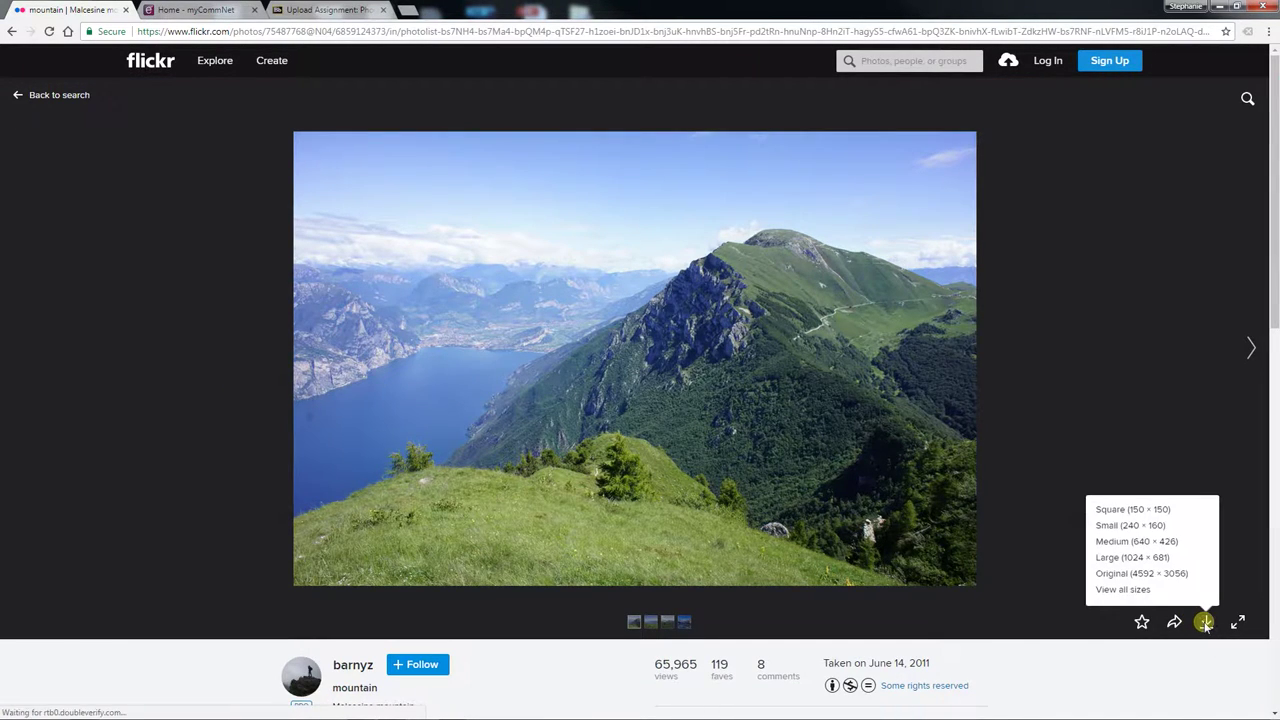
left_click(1180, 576)
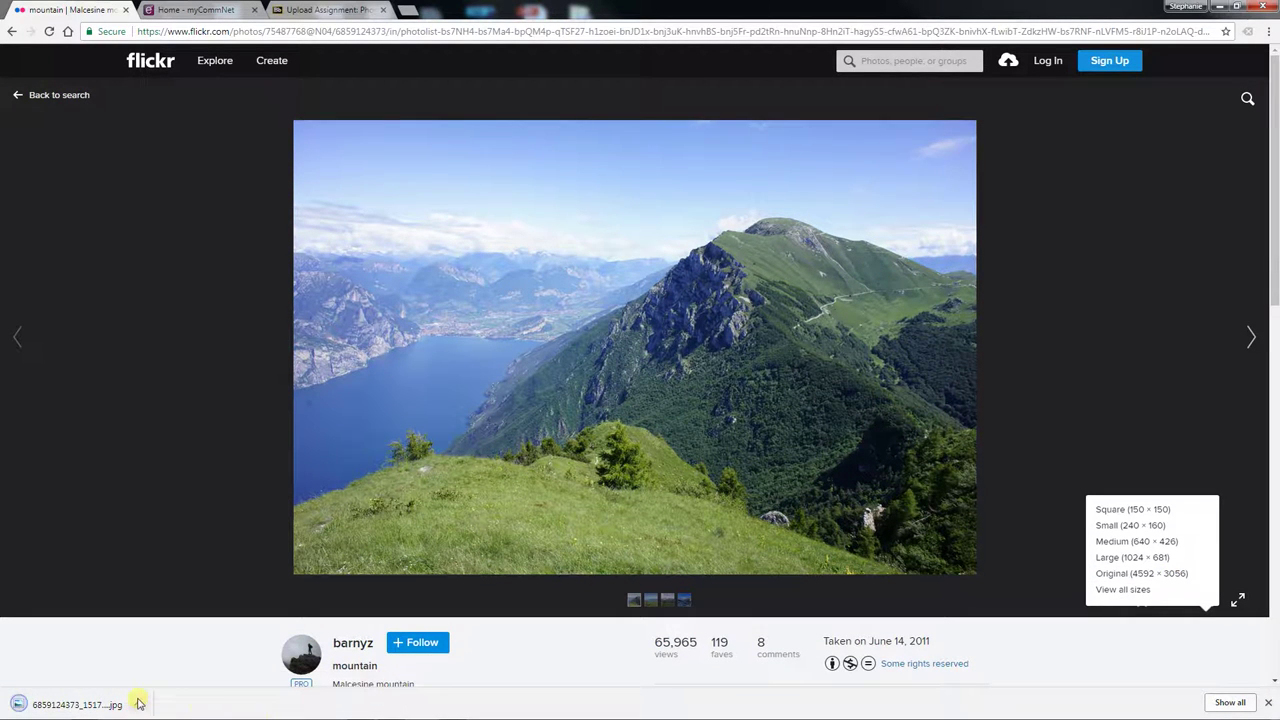
left_click(137, 704)
left_click(154, 666)
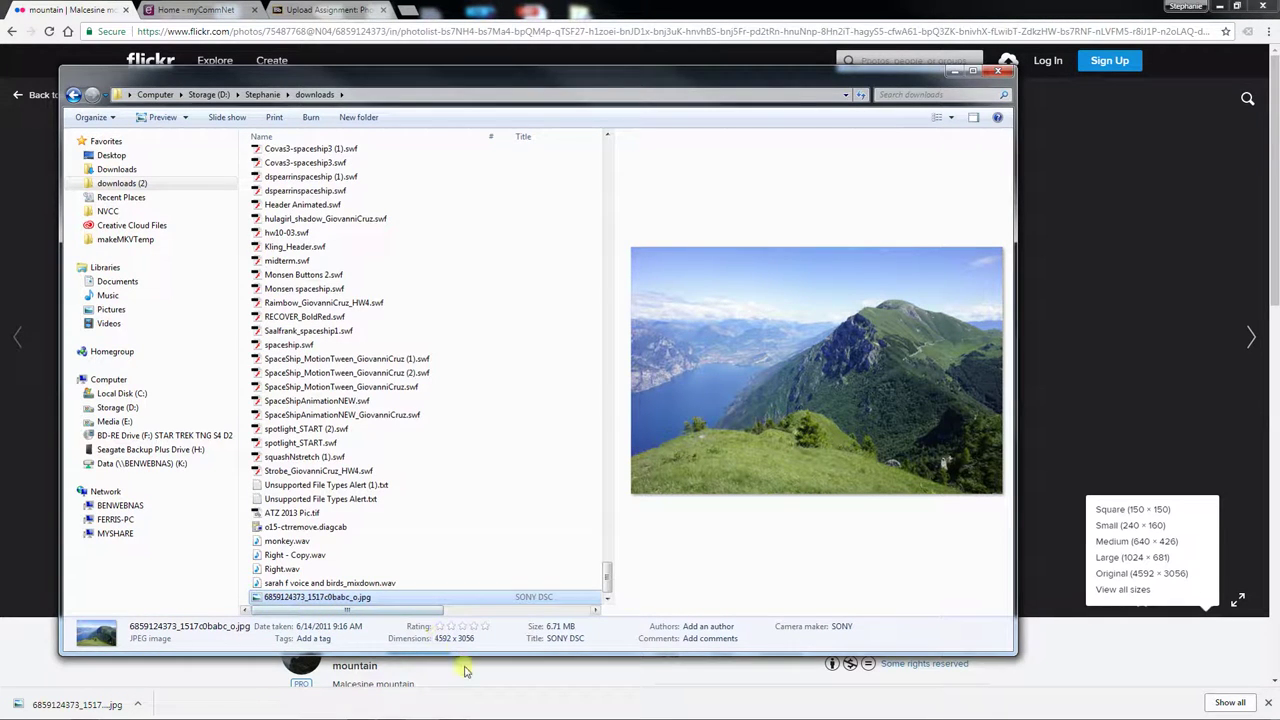
left_click(361, 711)
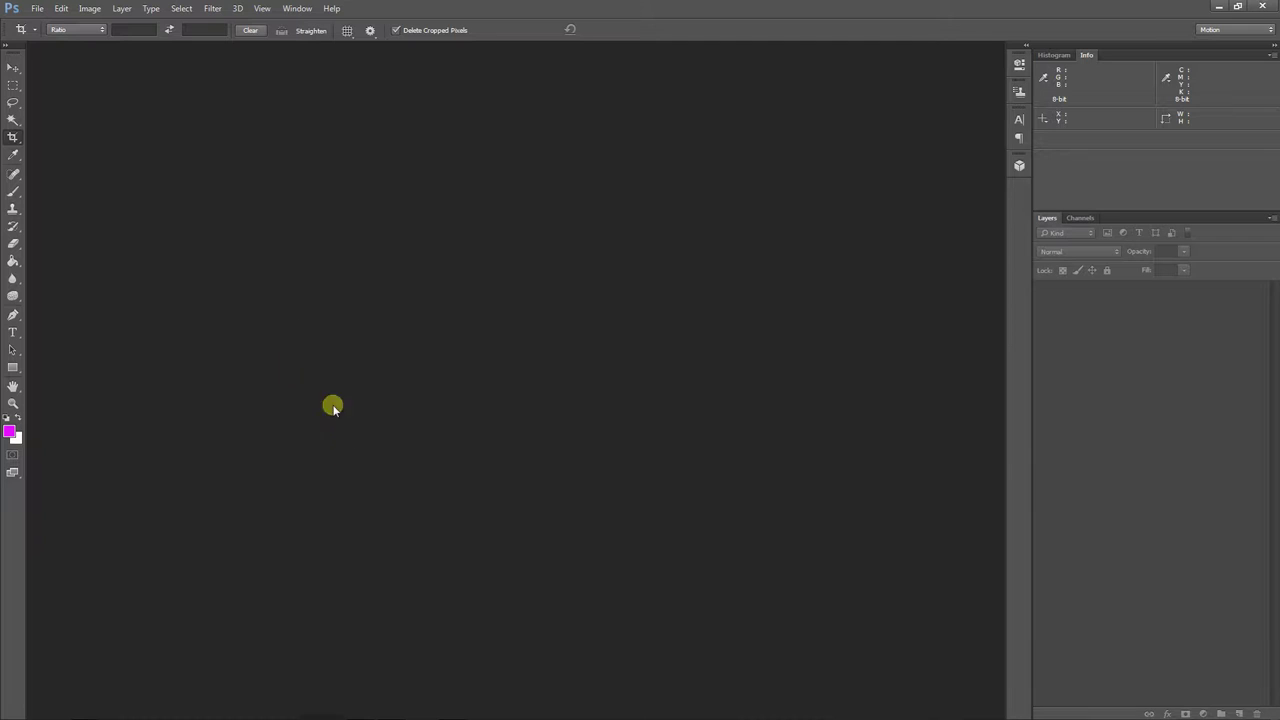
left_click(13, 67)
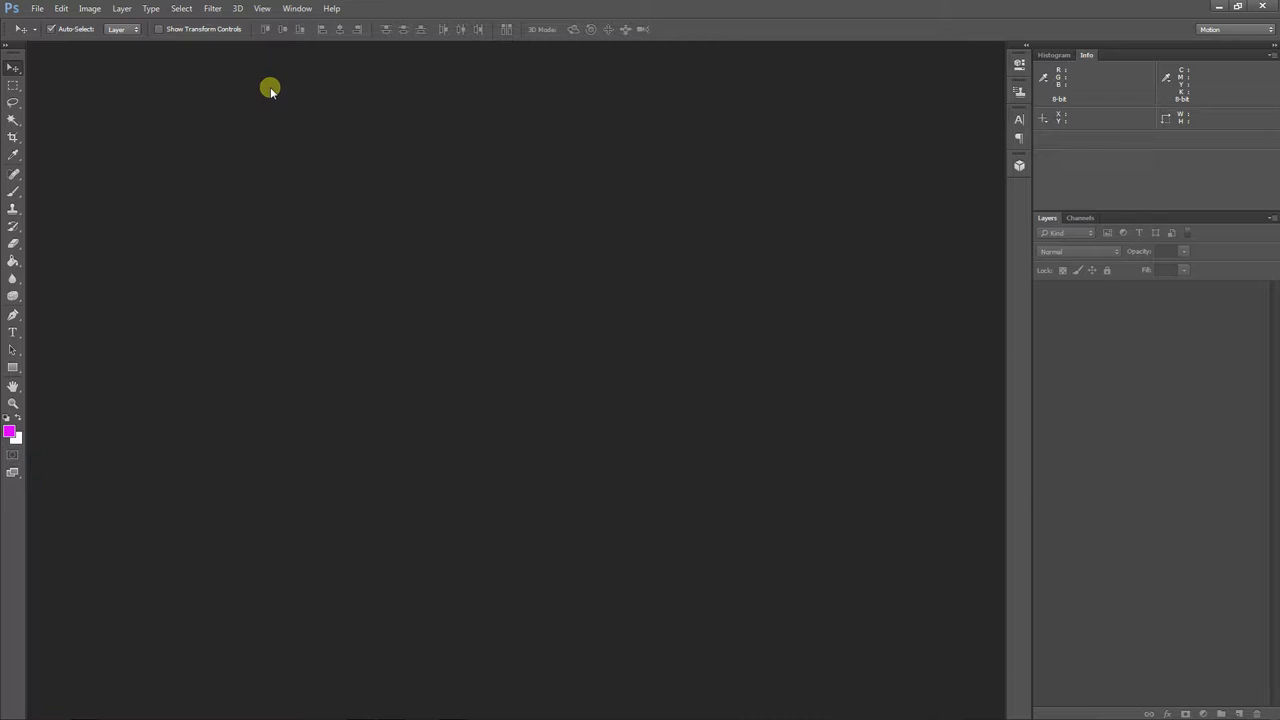
left_click(37, 9)
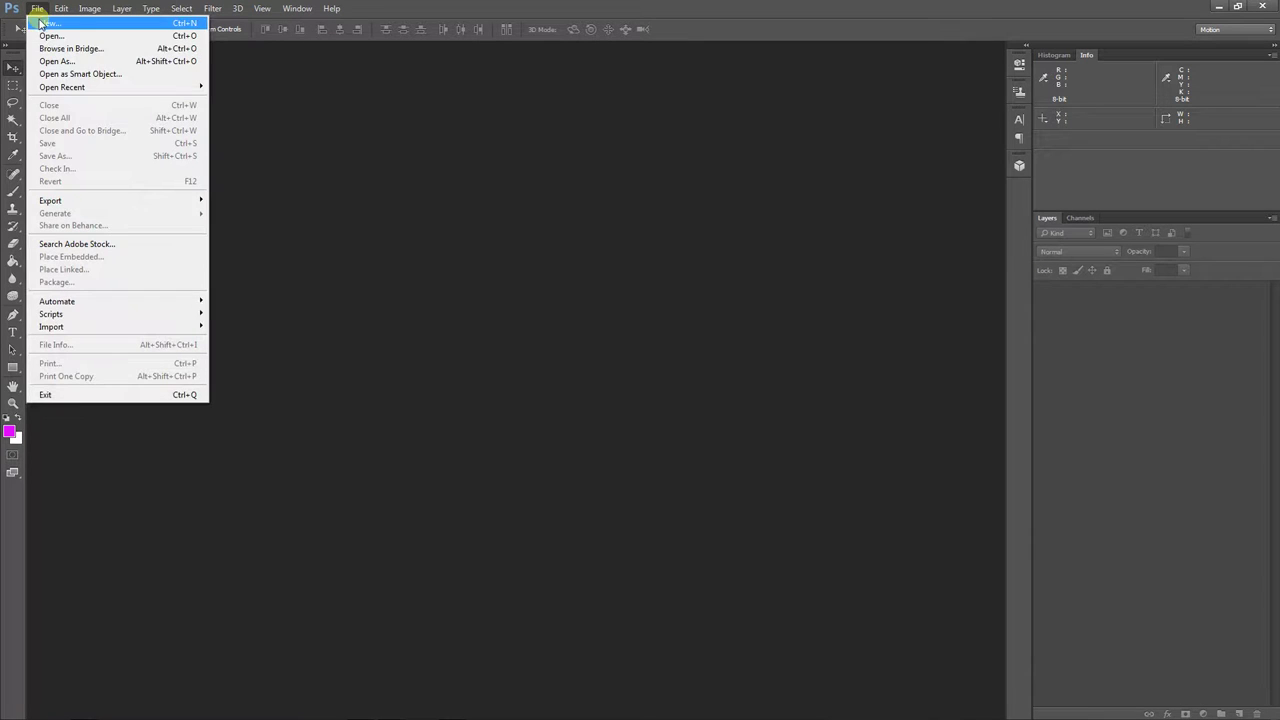
left_click(44, 22)
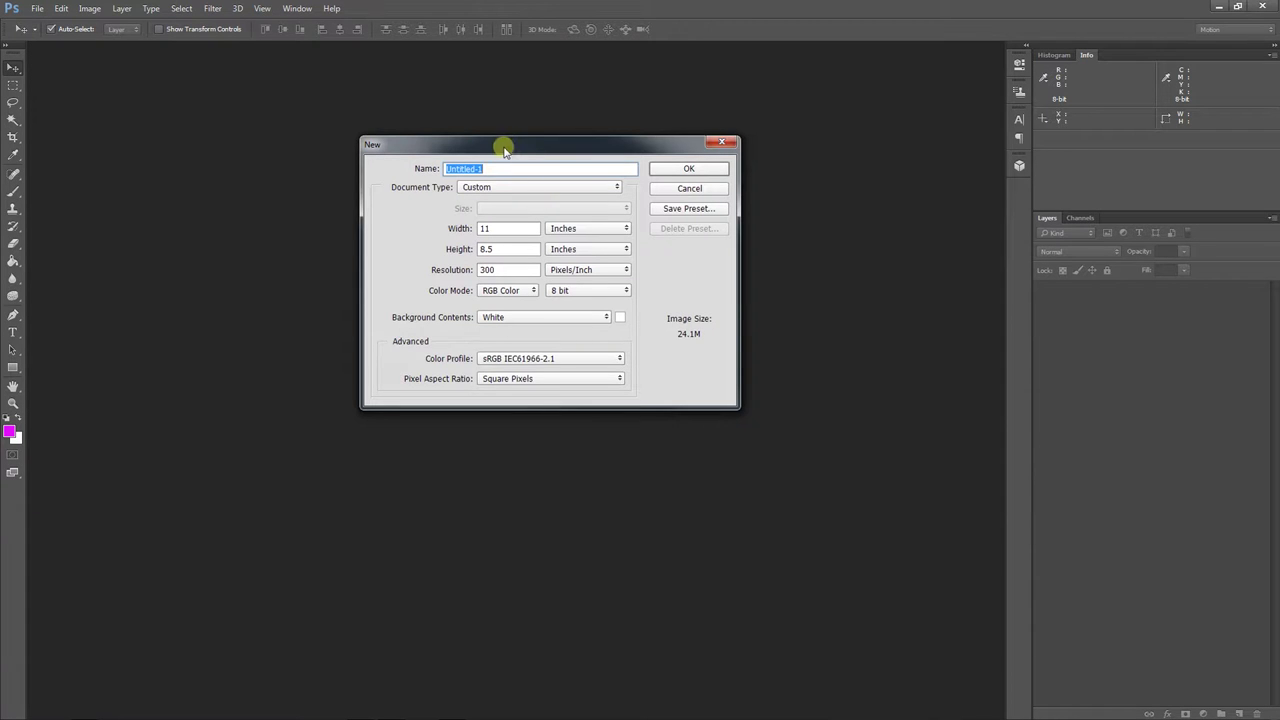
left_click_drag(502, 147, 490, 164)
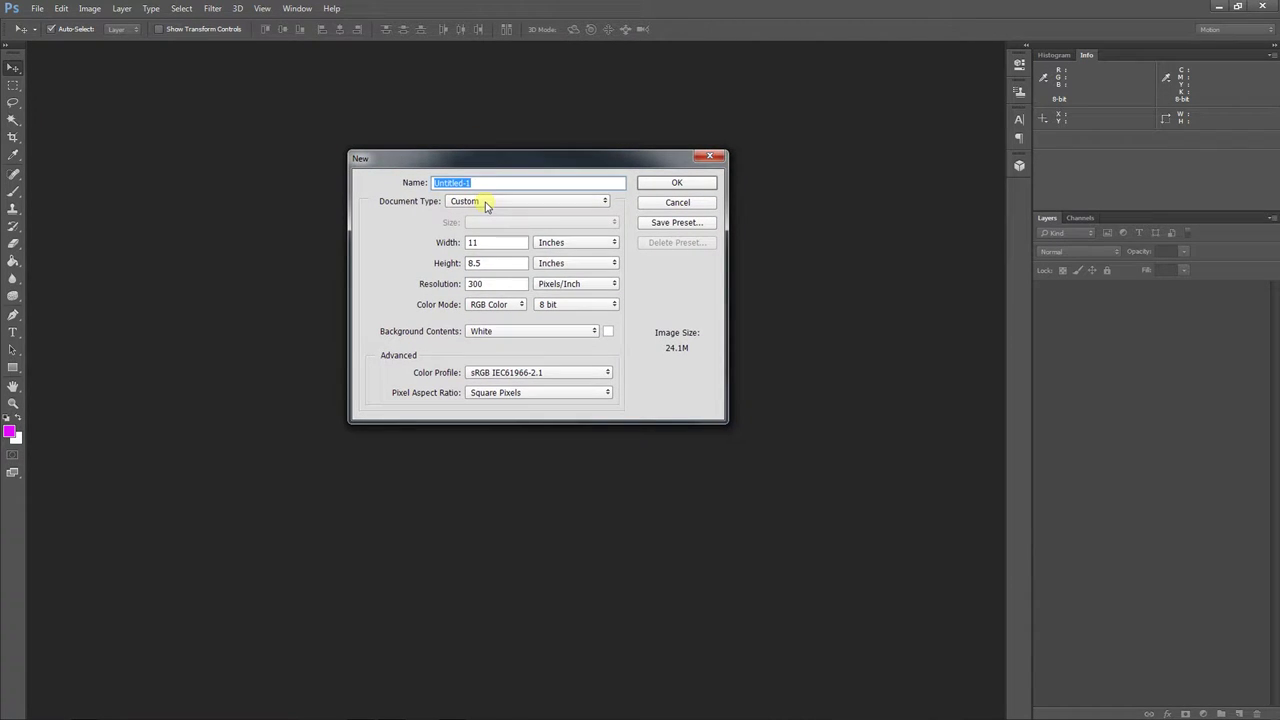
left_click(486, 203)
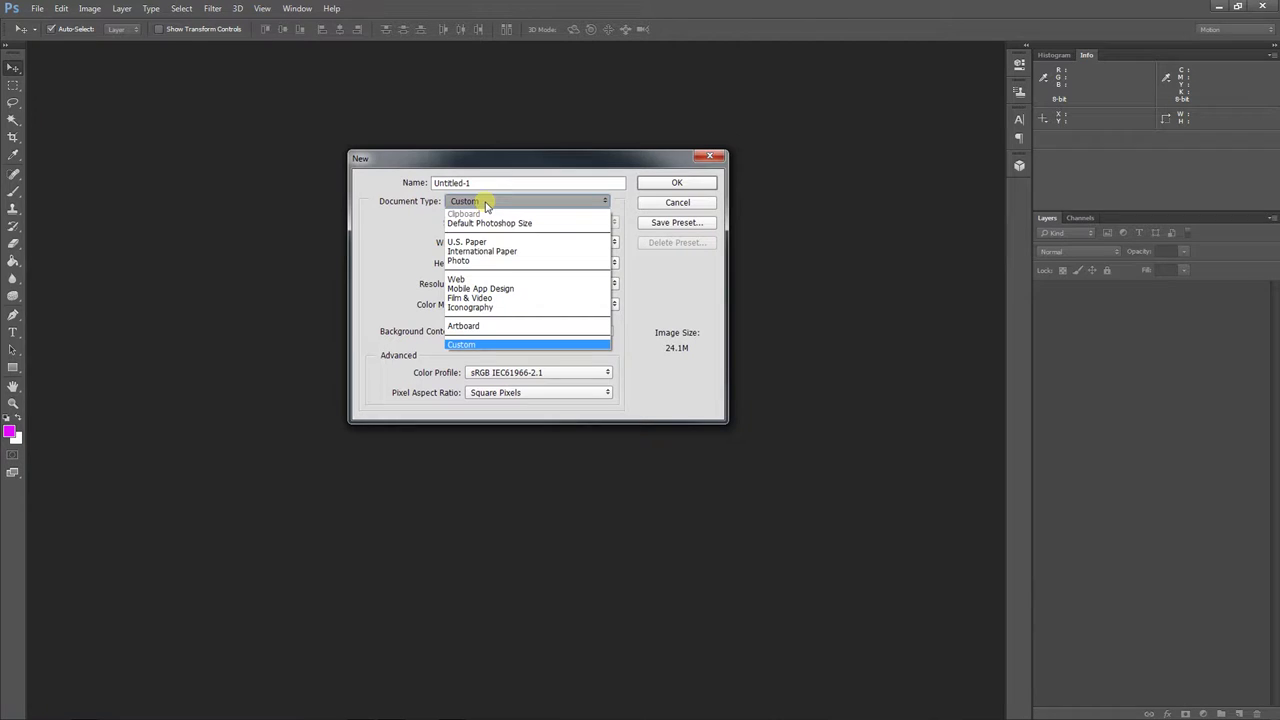
left_click(407, 229)
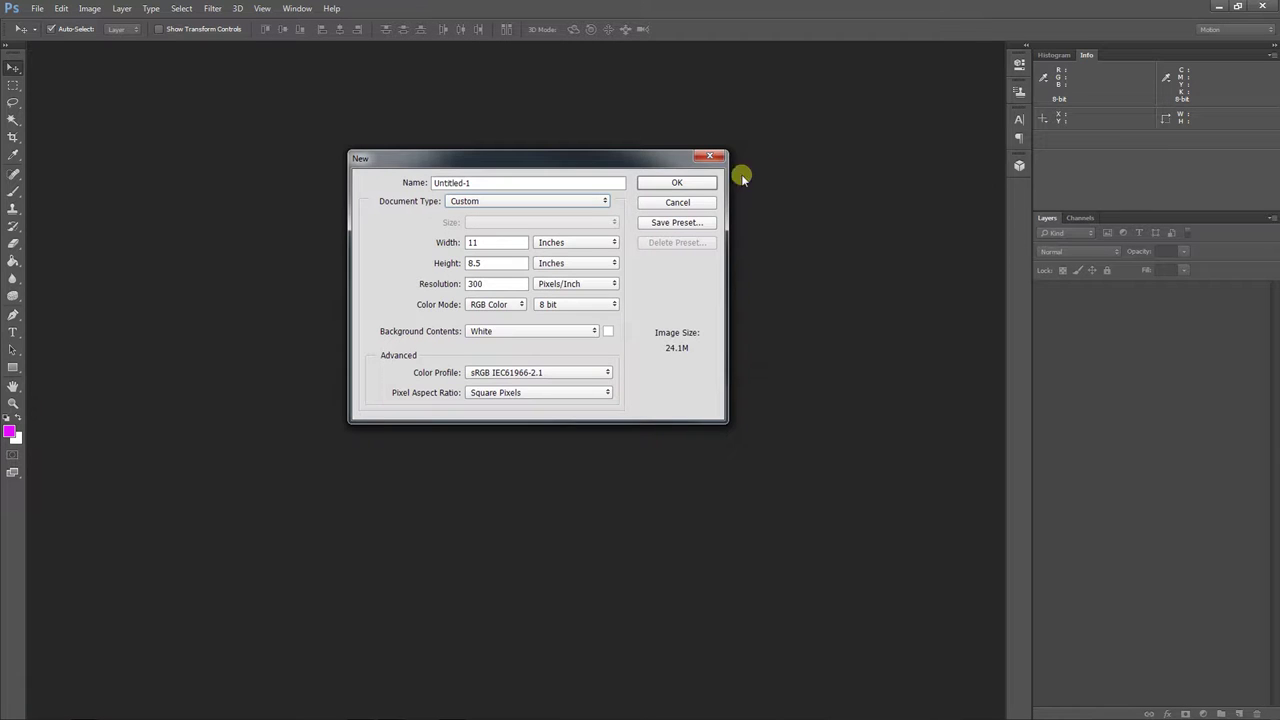
left_click(684, 201)
Step: Start a new document with the Film & Video preset at HDTV 1080p/29.97 size
key("m")
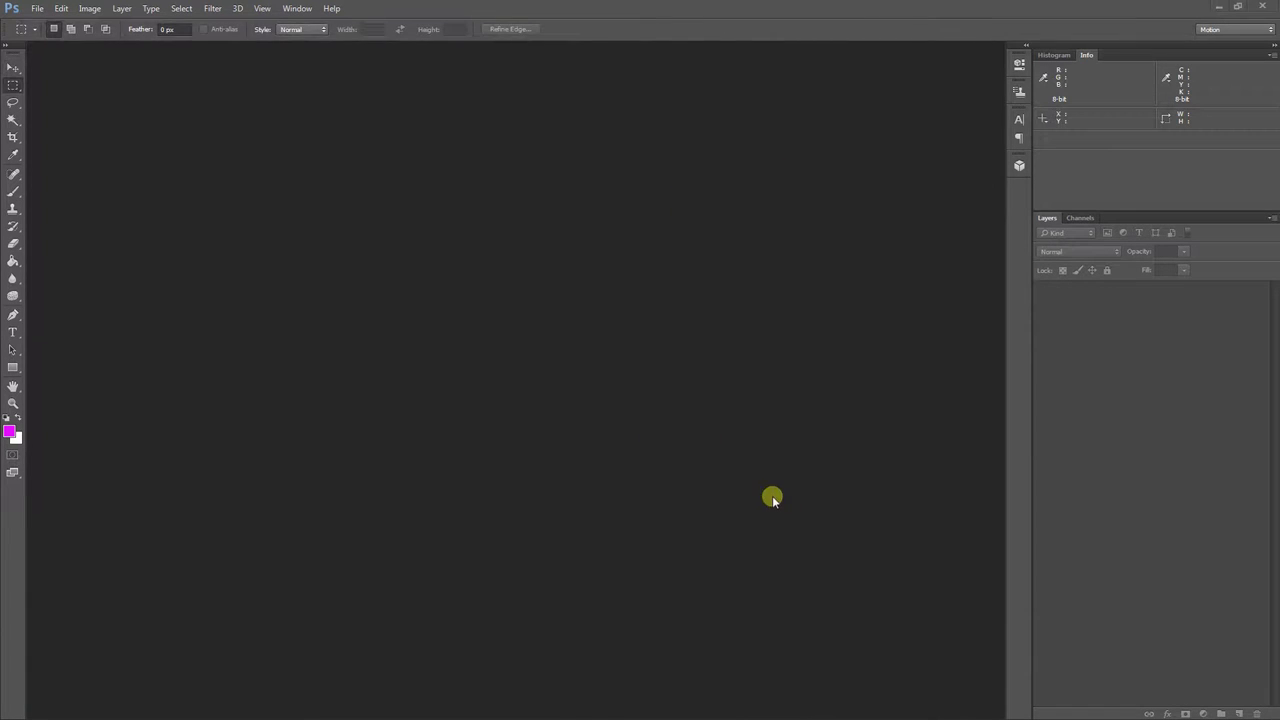
key("ctrl+n")
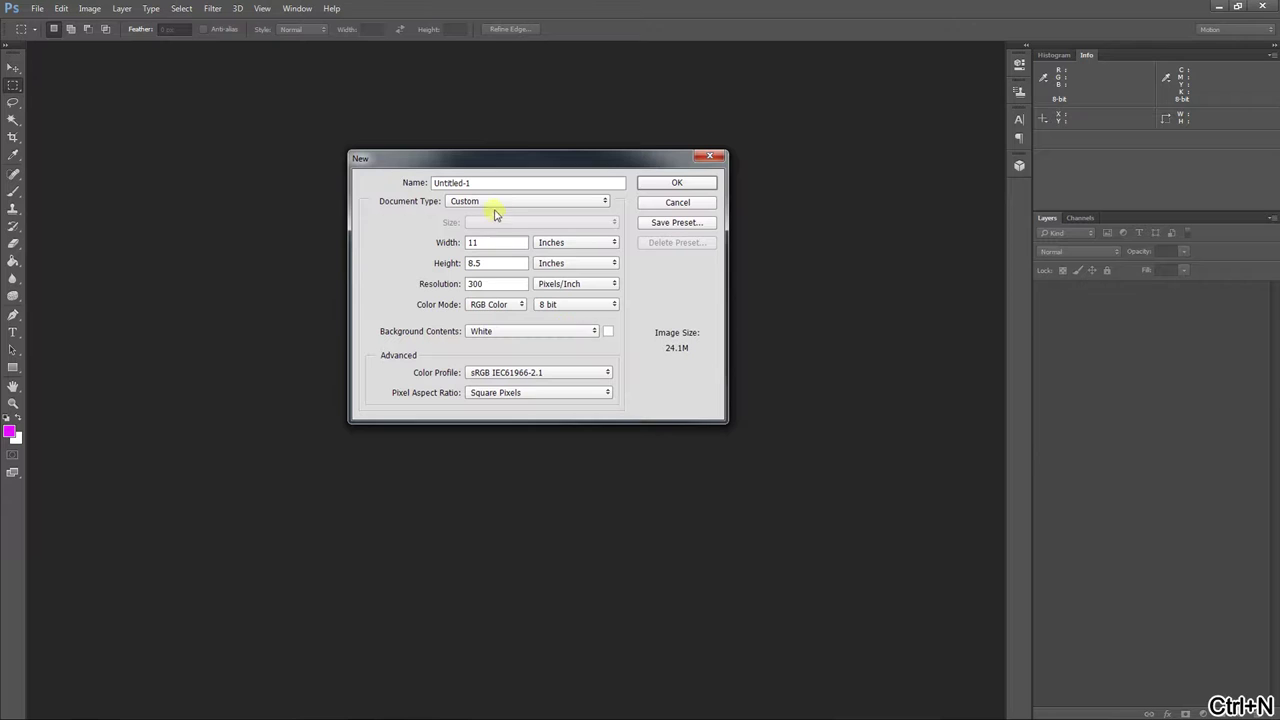
left_click(490, 205)
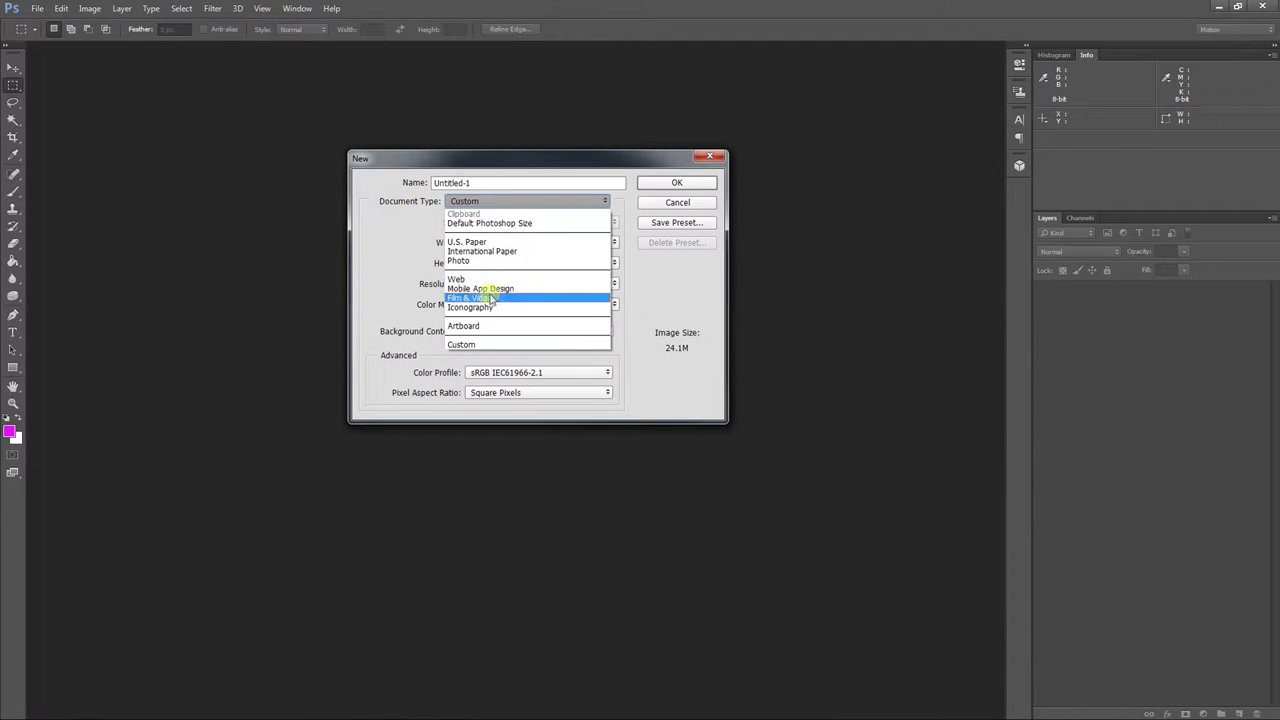
left_click(490, 298)
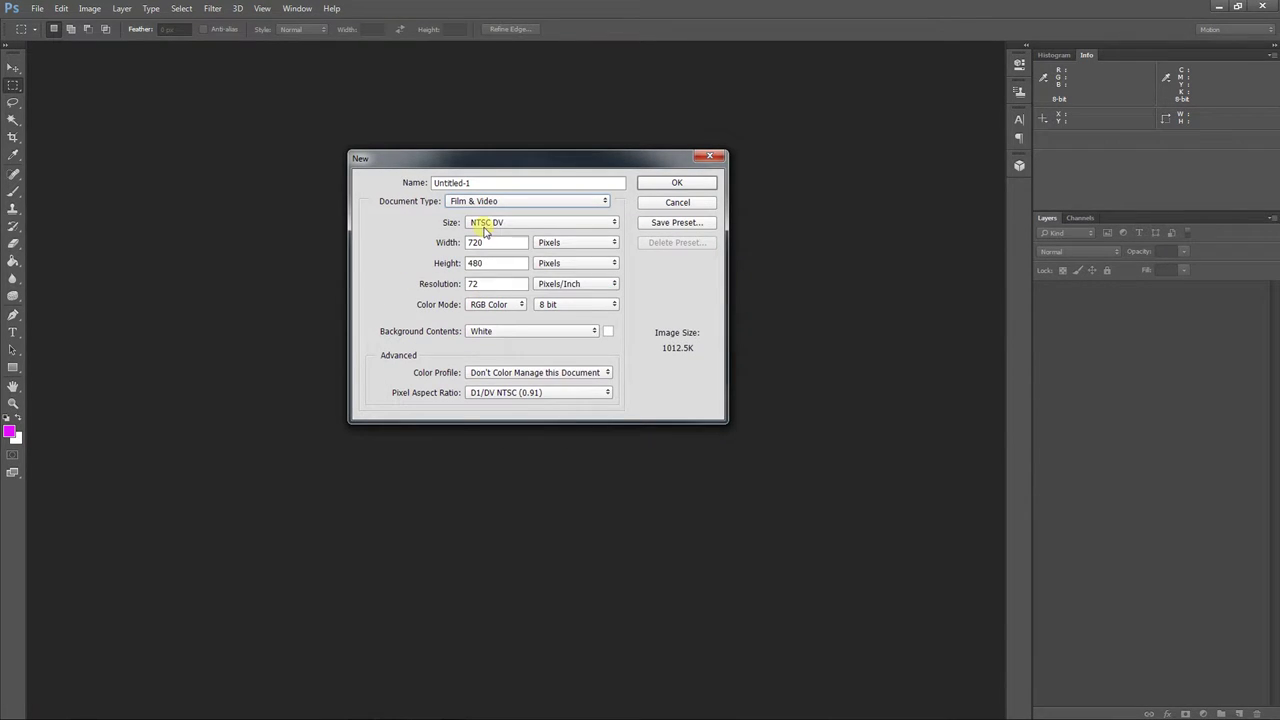
left_click(484, 226)
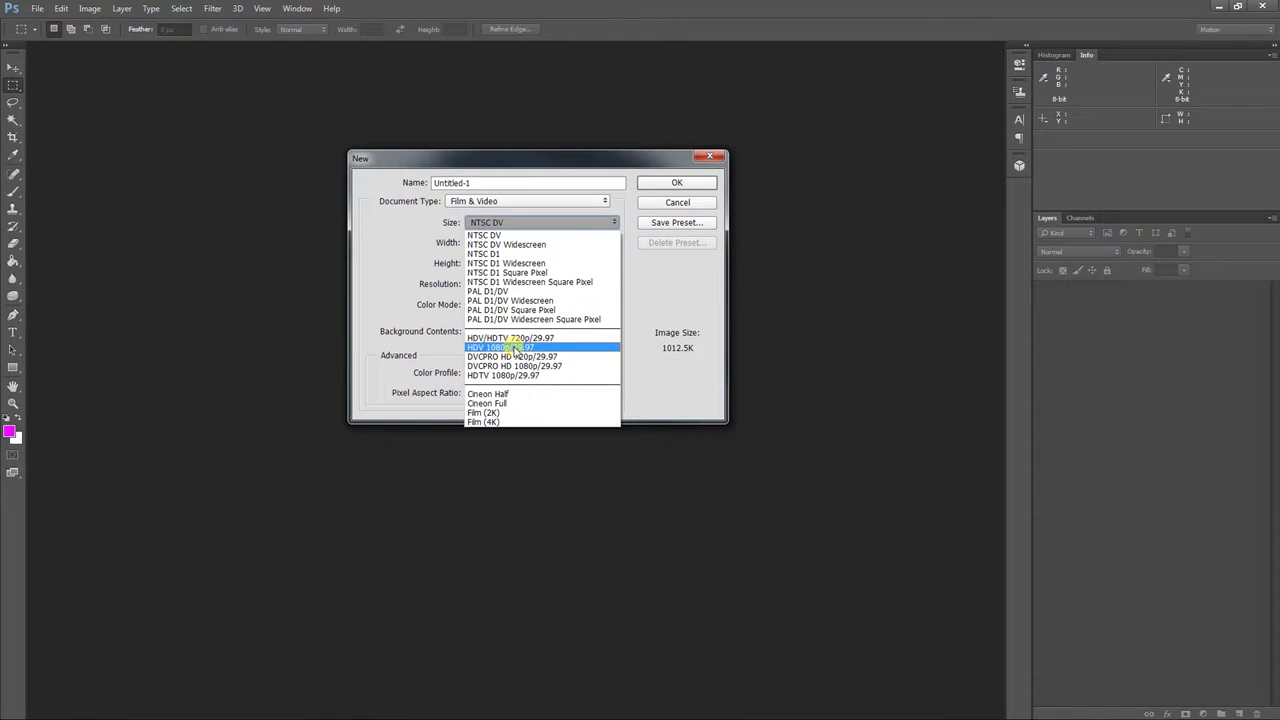
left_click(513, 350)
left_click(512, 223)
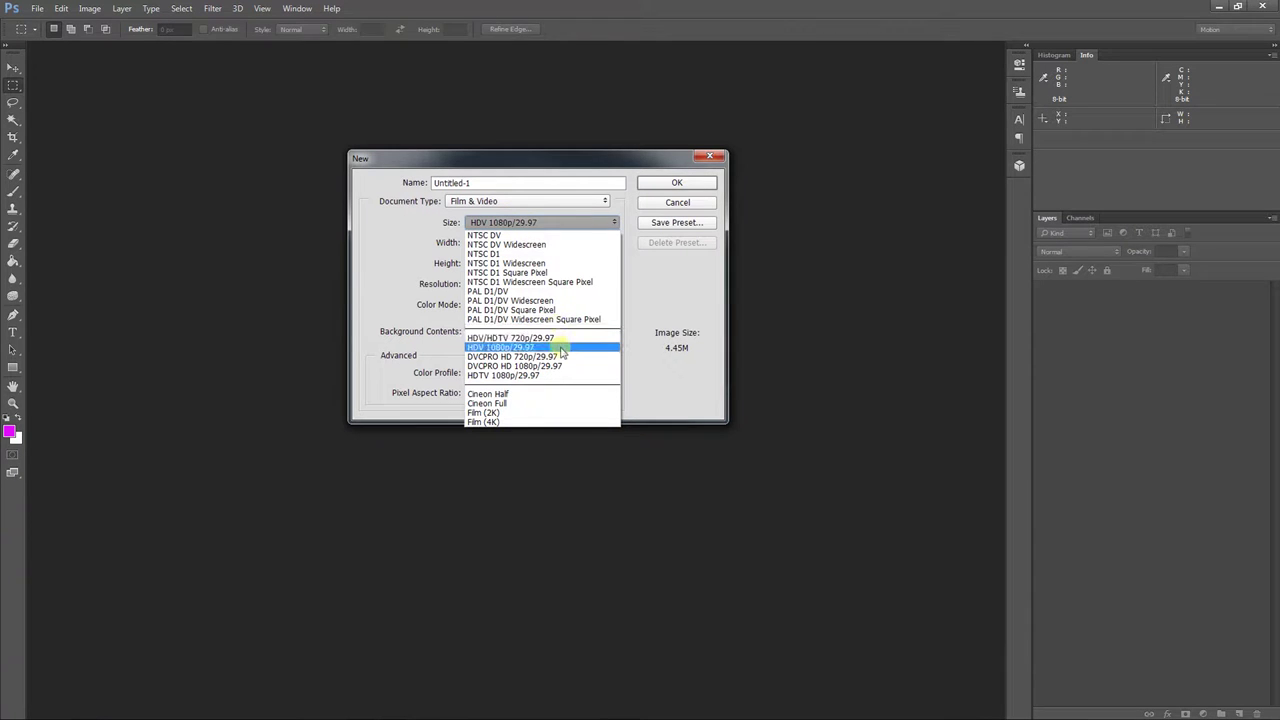
left_click(555, 376)
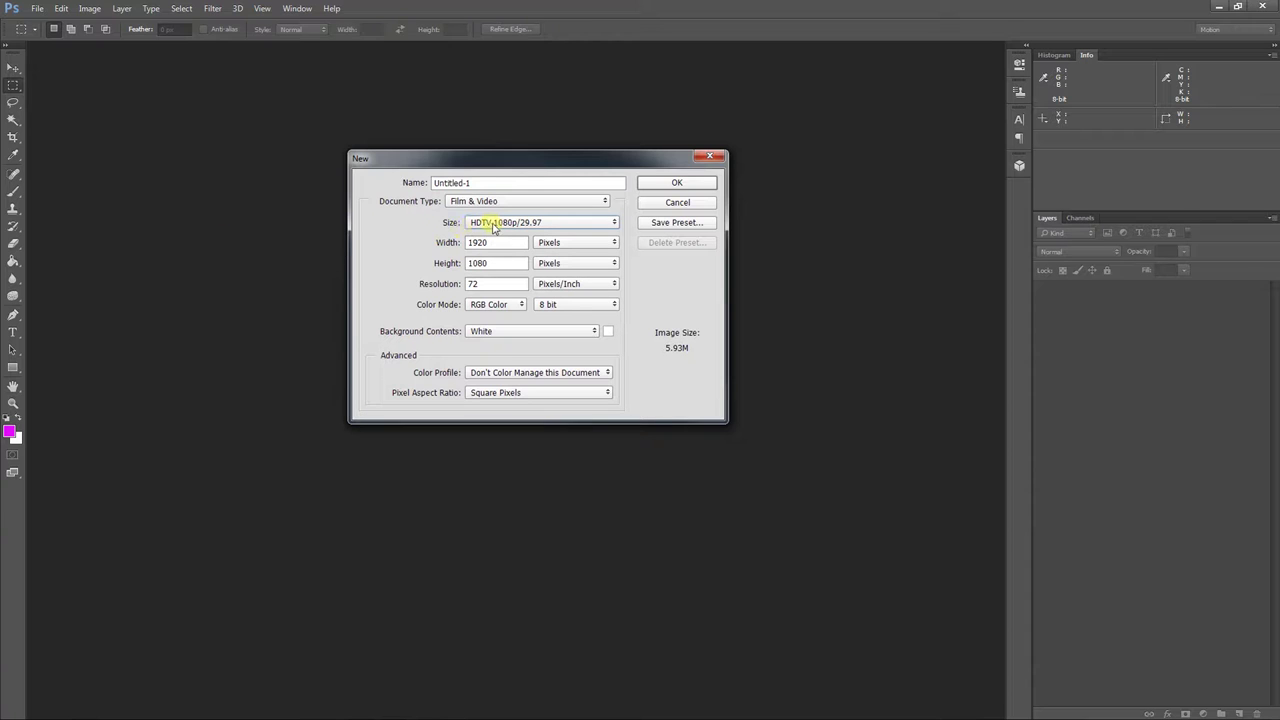
Step: Confirm the 1920×1080 size, set Background Contents to Transparent, and create the document
left_click(495, 263)
left_click(500, 286)
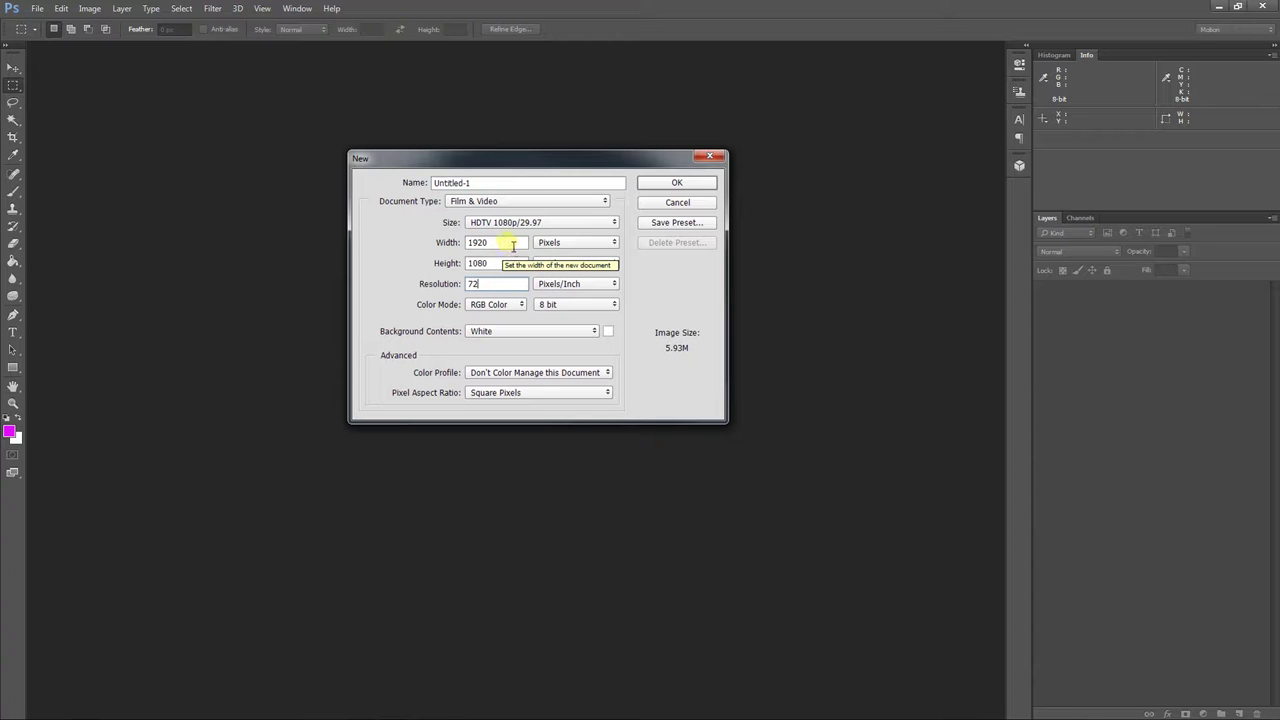
left_click(505, 265)
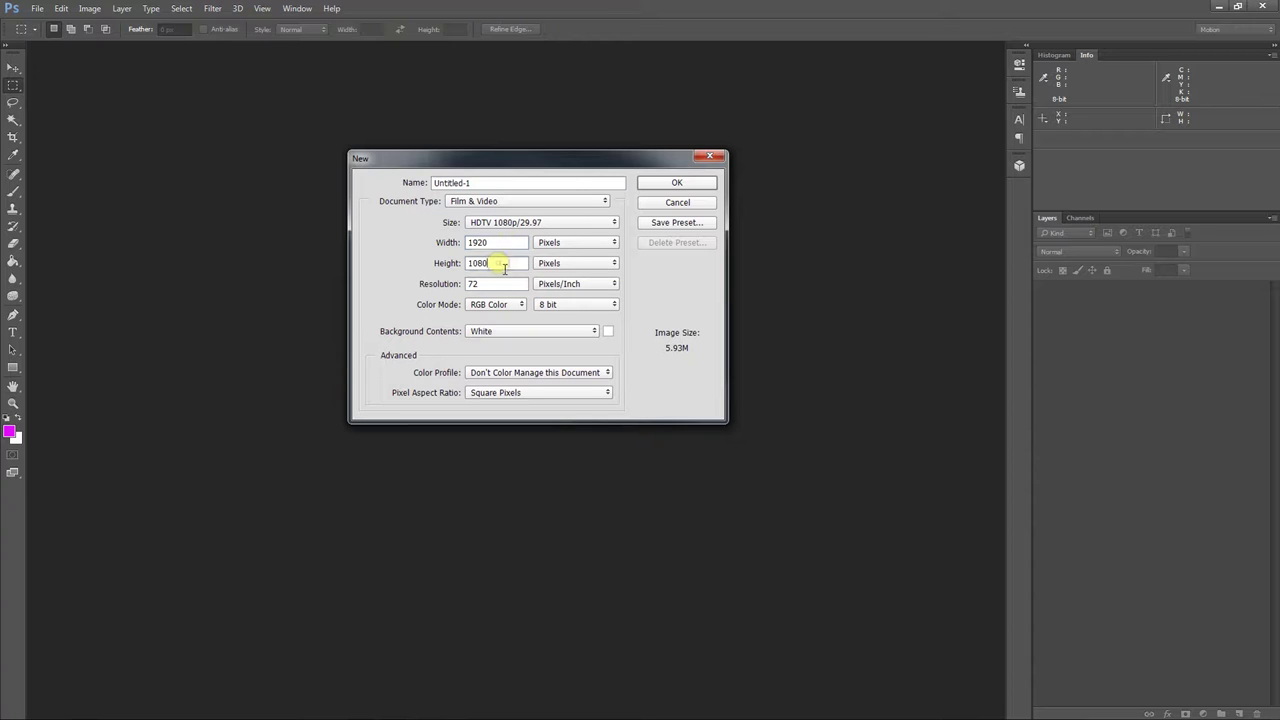
left_click(511, 336)
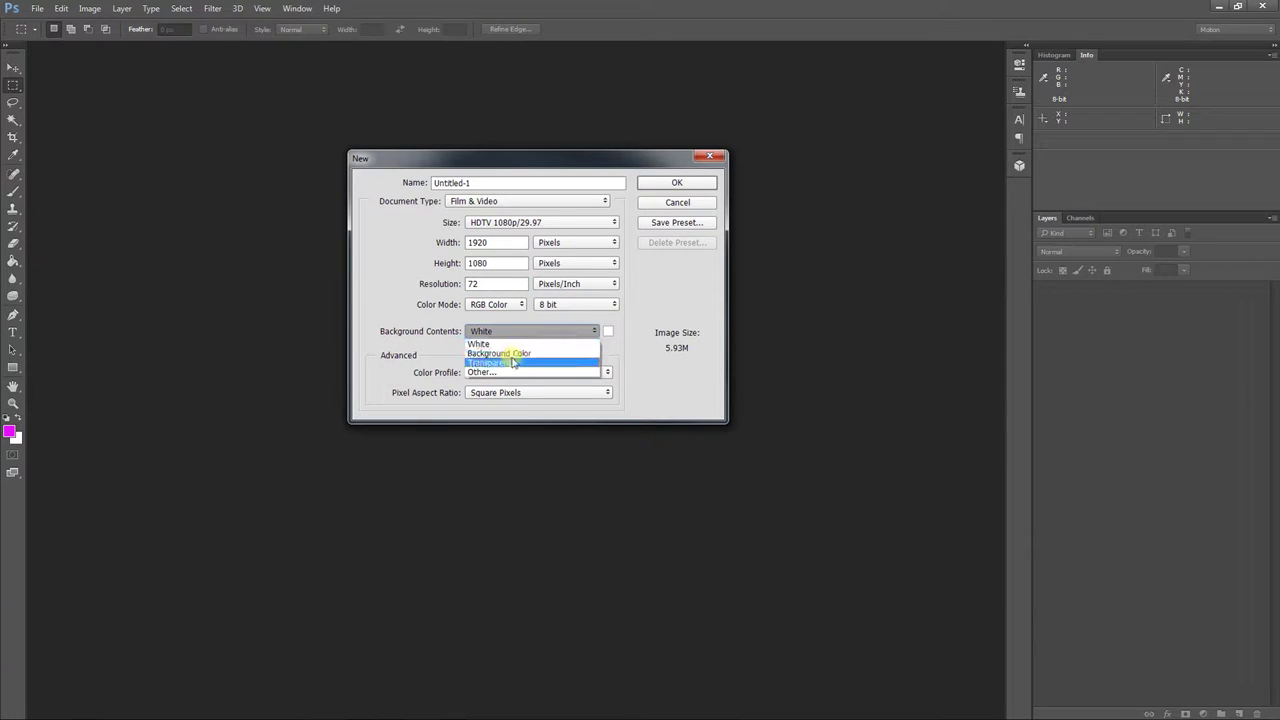
left_click(512, 362)
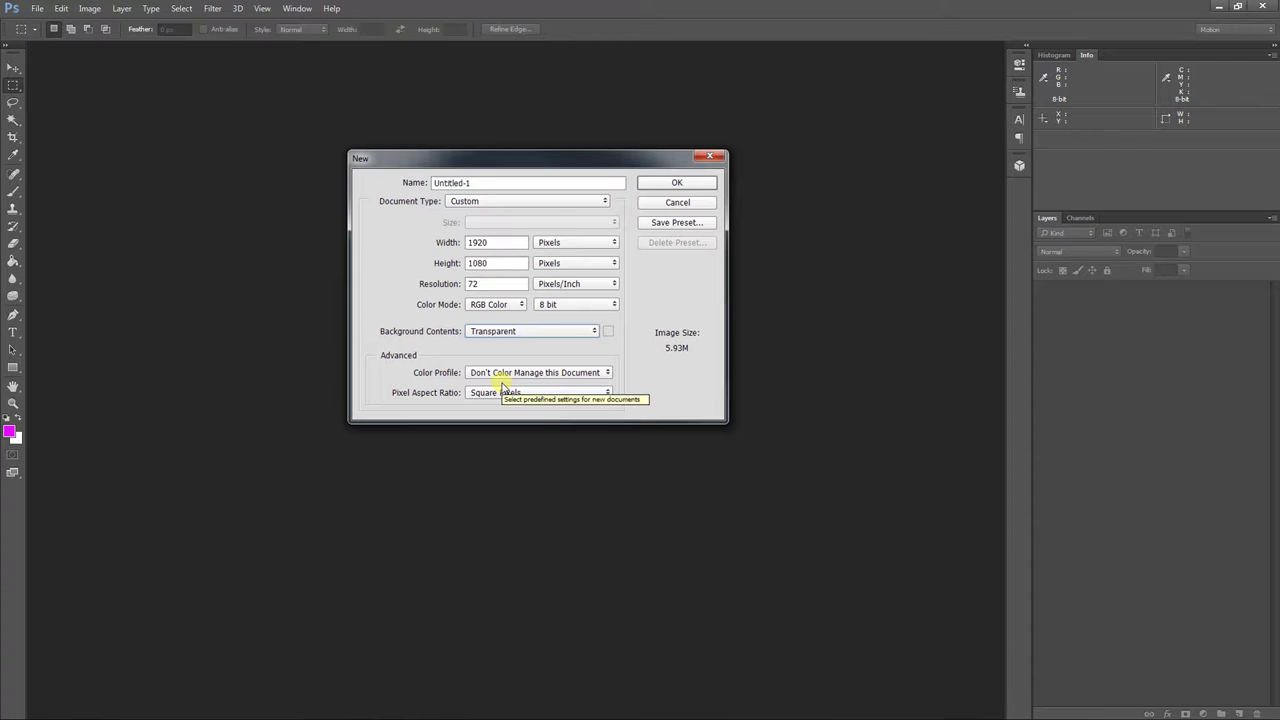
left_click(664, 182)
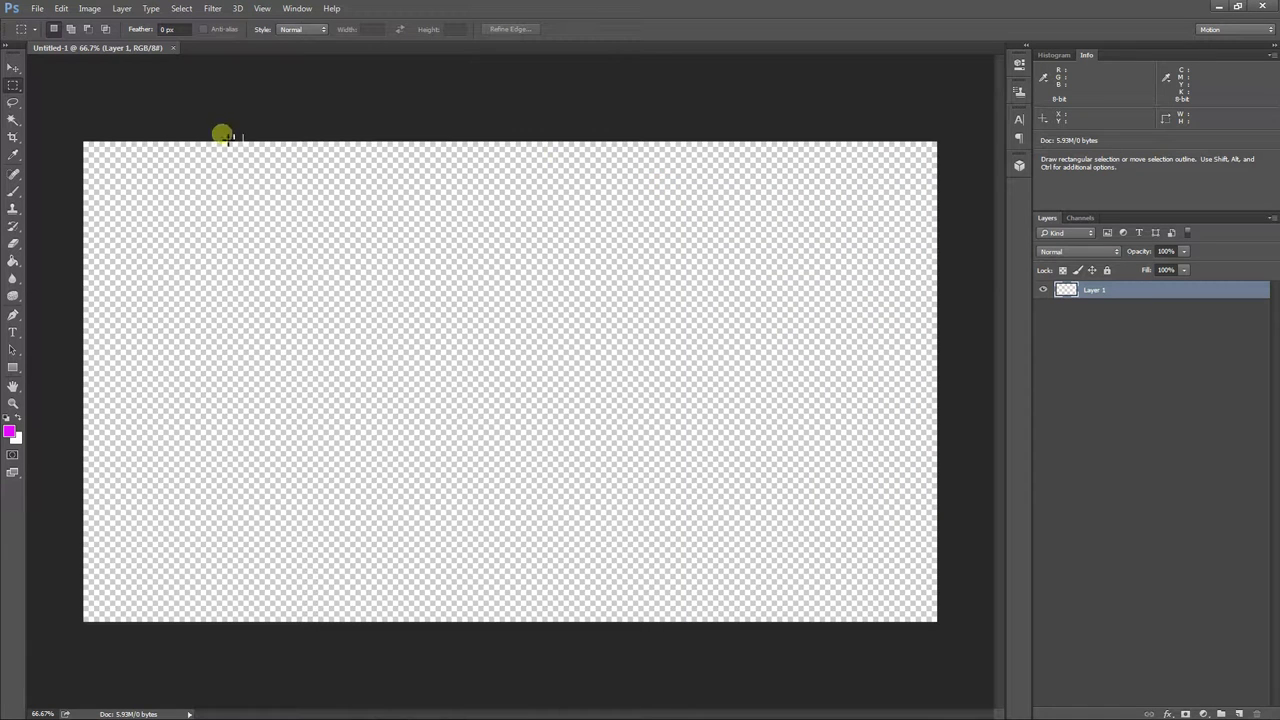
Step: Add the action-safe and title-safe guides to the blank 1920×1080 canvas
left_click(264, 8)
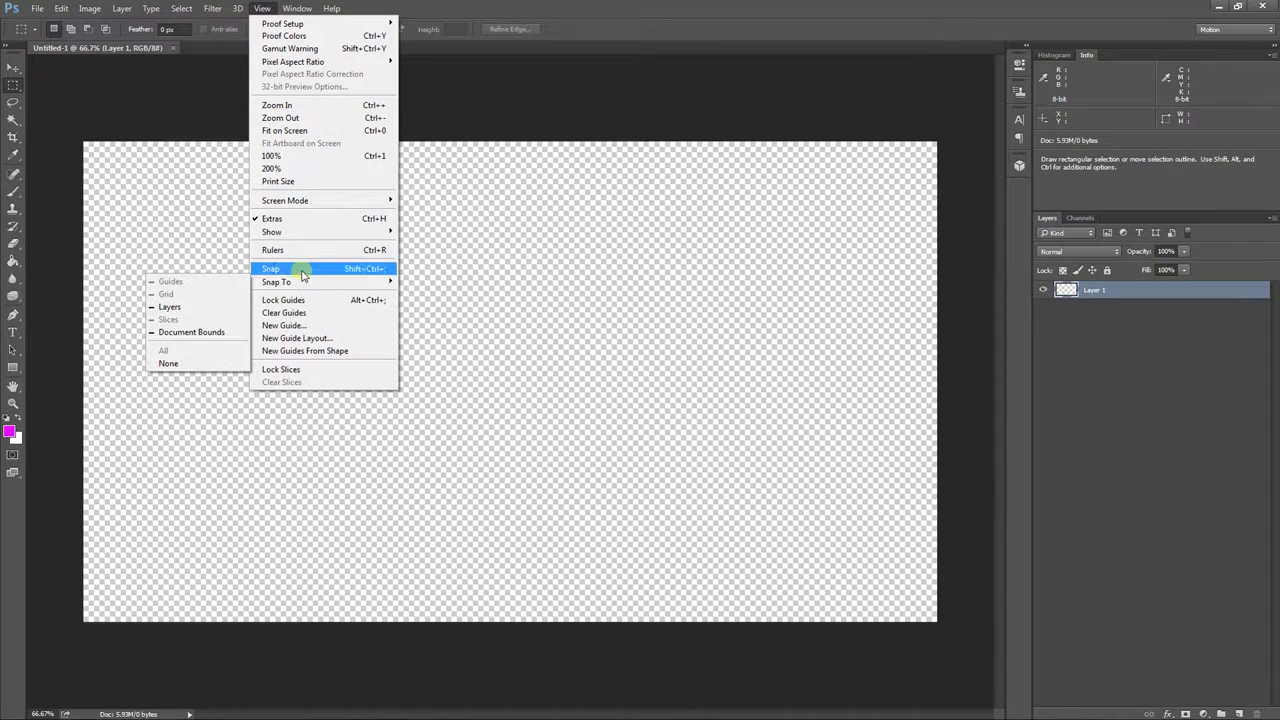
mouse_move(313, 205)
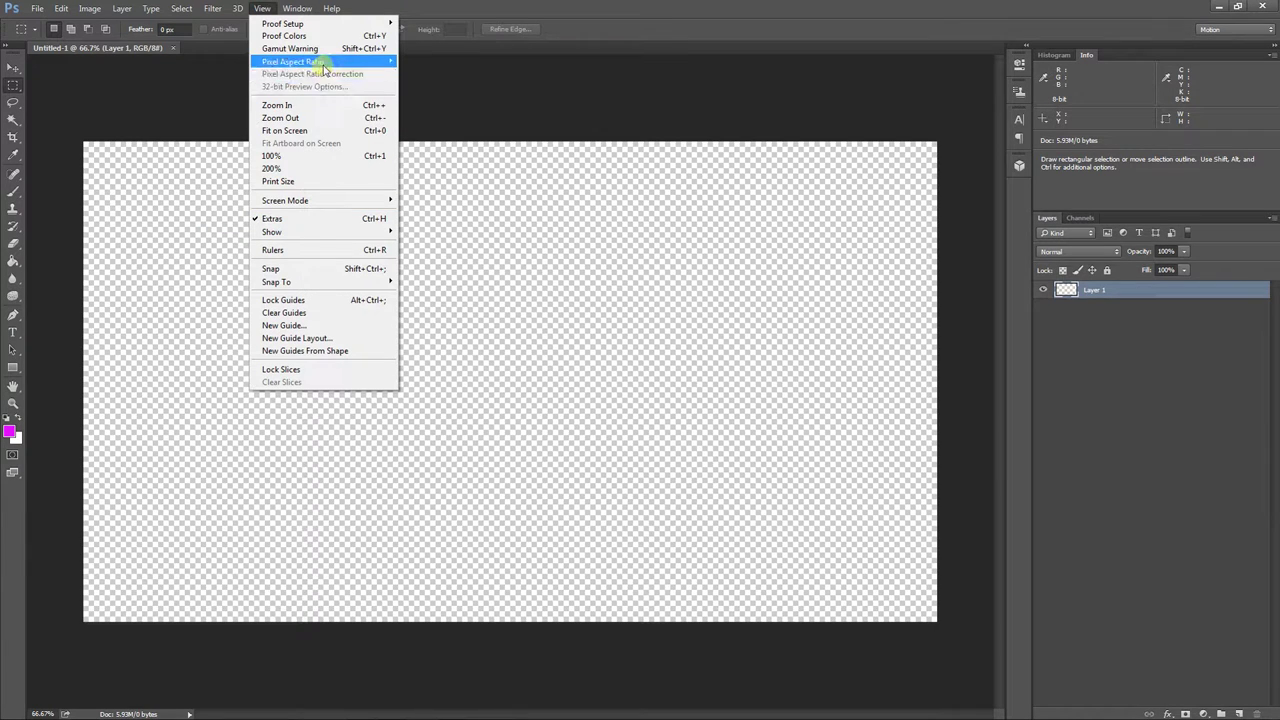
mouse_move(323, 68)
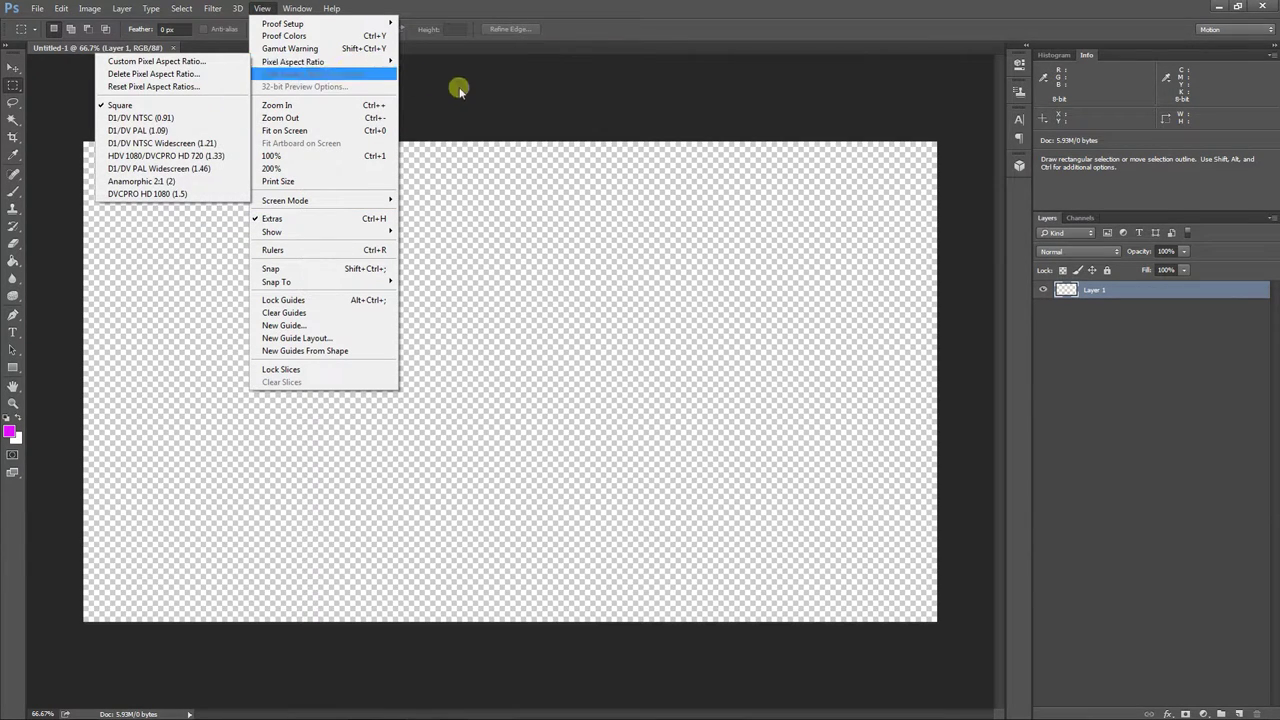
key("Escape")
key("Escape")
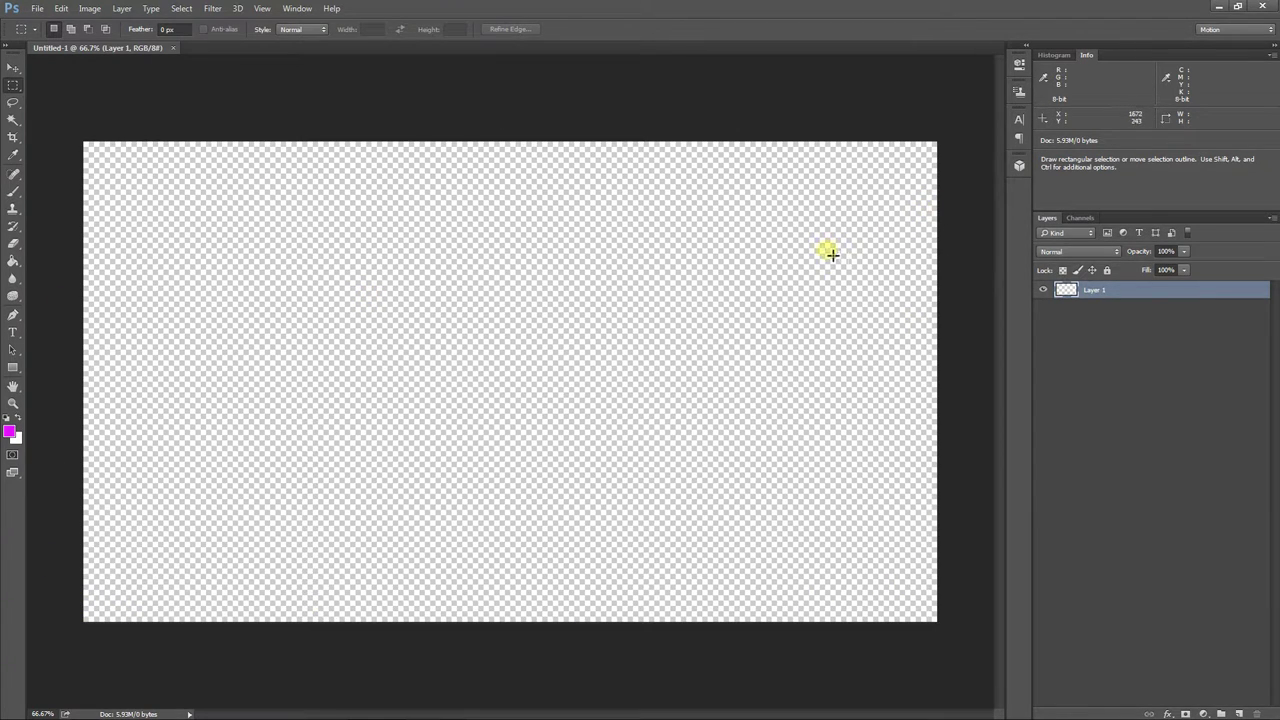
key("ctrl+semicolon")
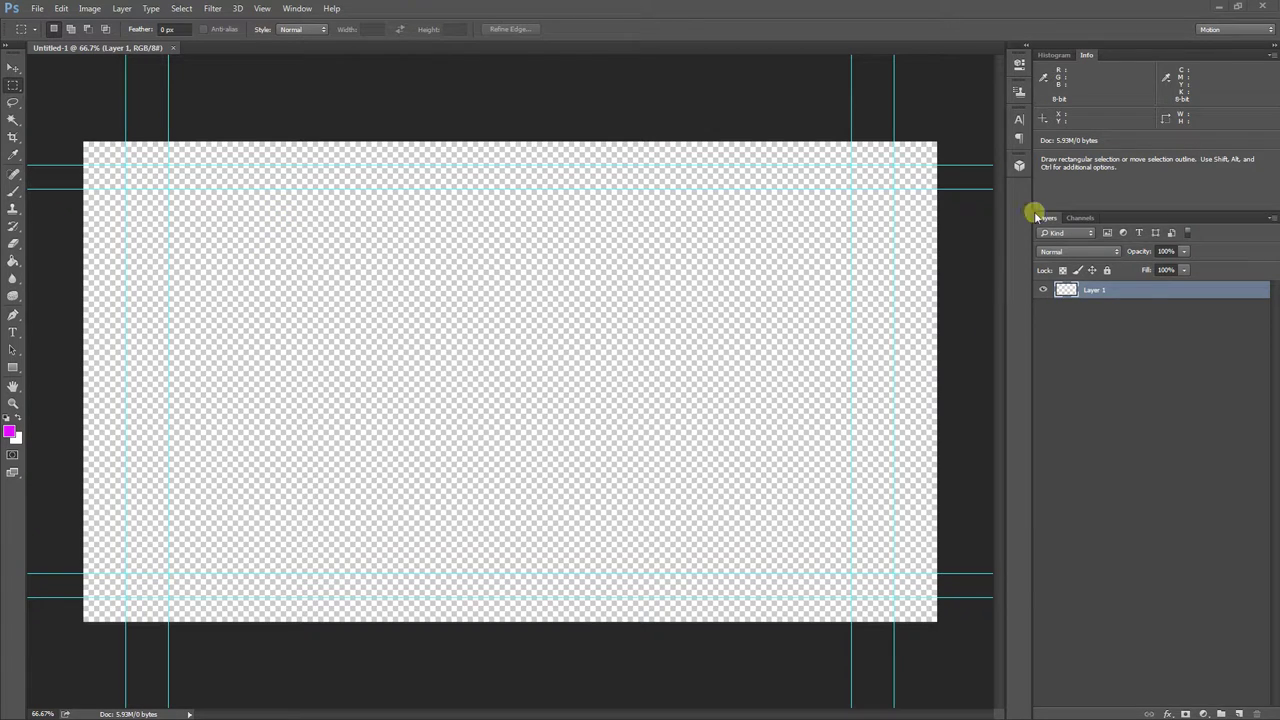
left_click(1218, 7)
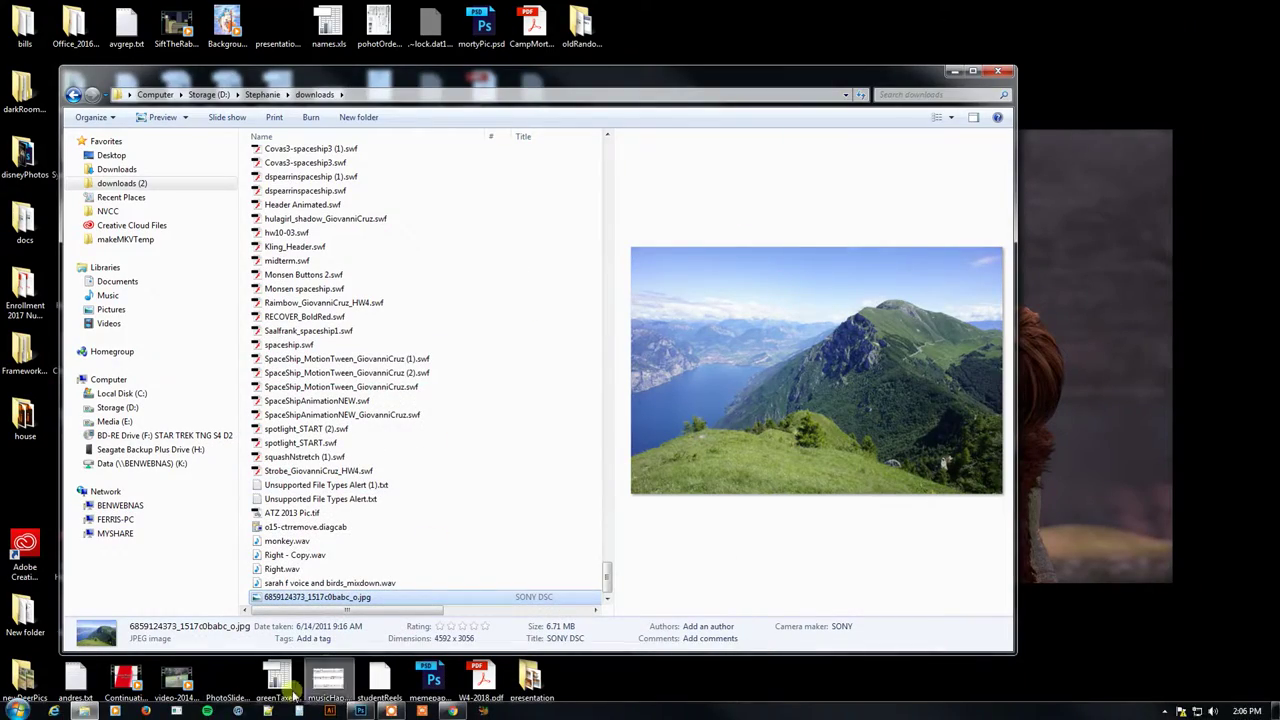
left_click_drag(406, 73, 1066, 105)
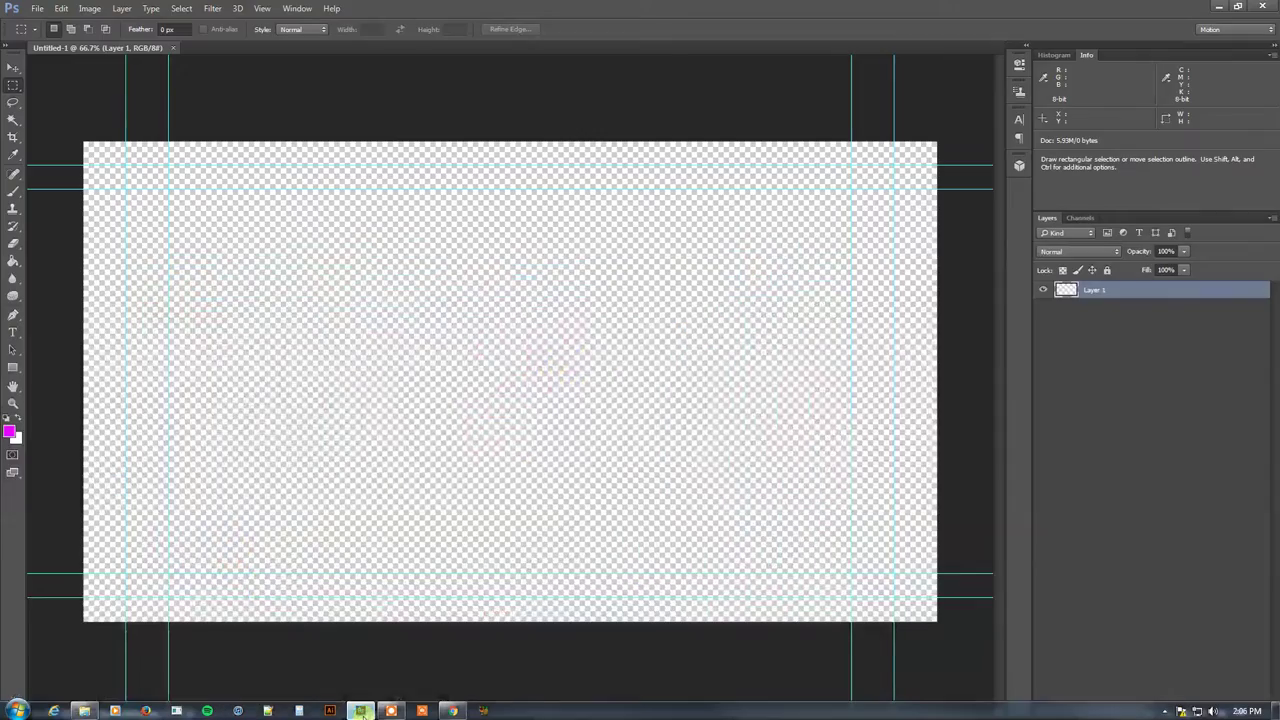
left_click(84, 711)
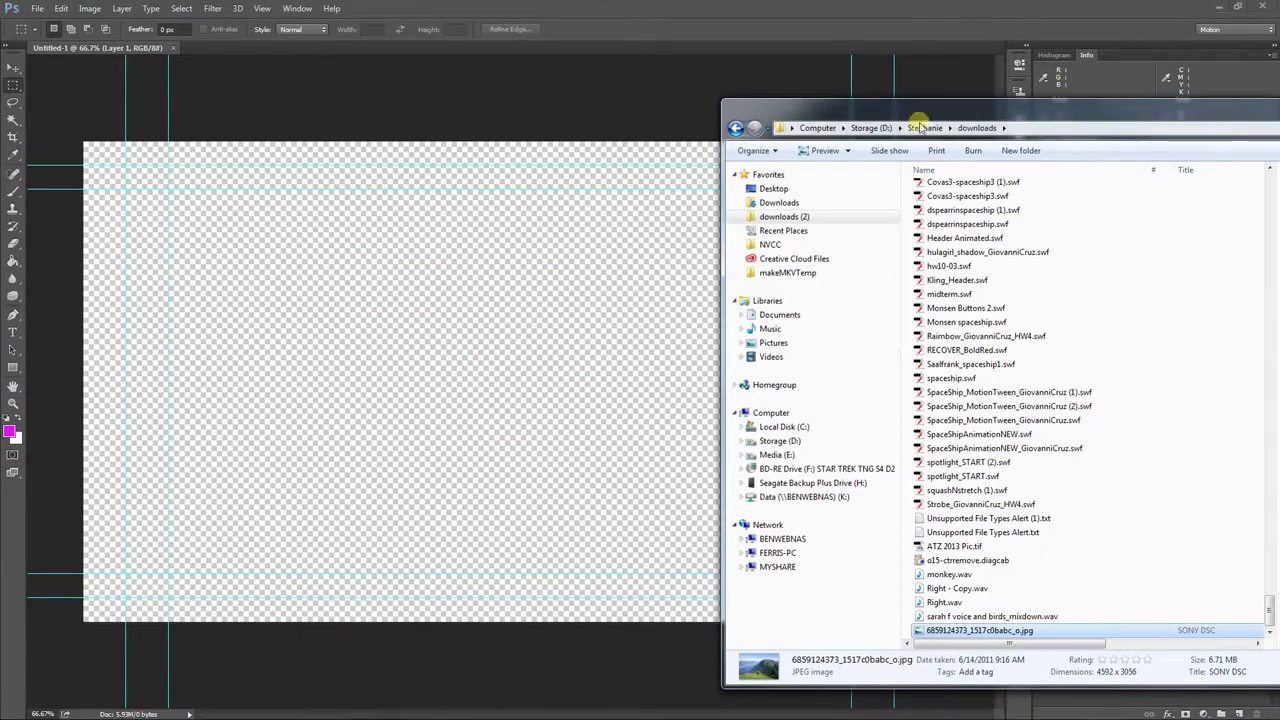
left_click_drag(918, 120, 694, 65)
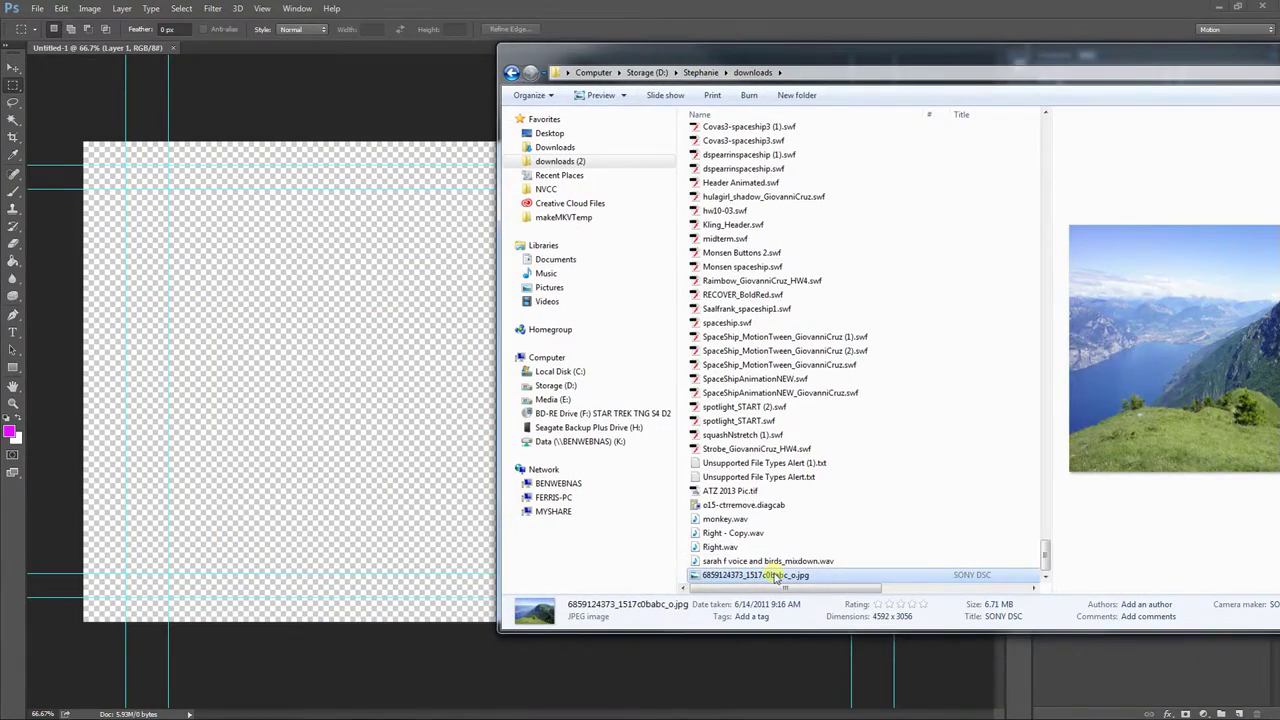
left_click_drag(775, 577, 395, 492)
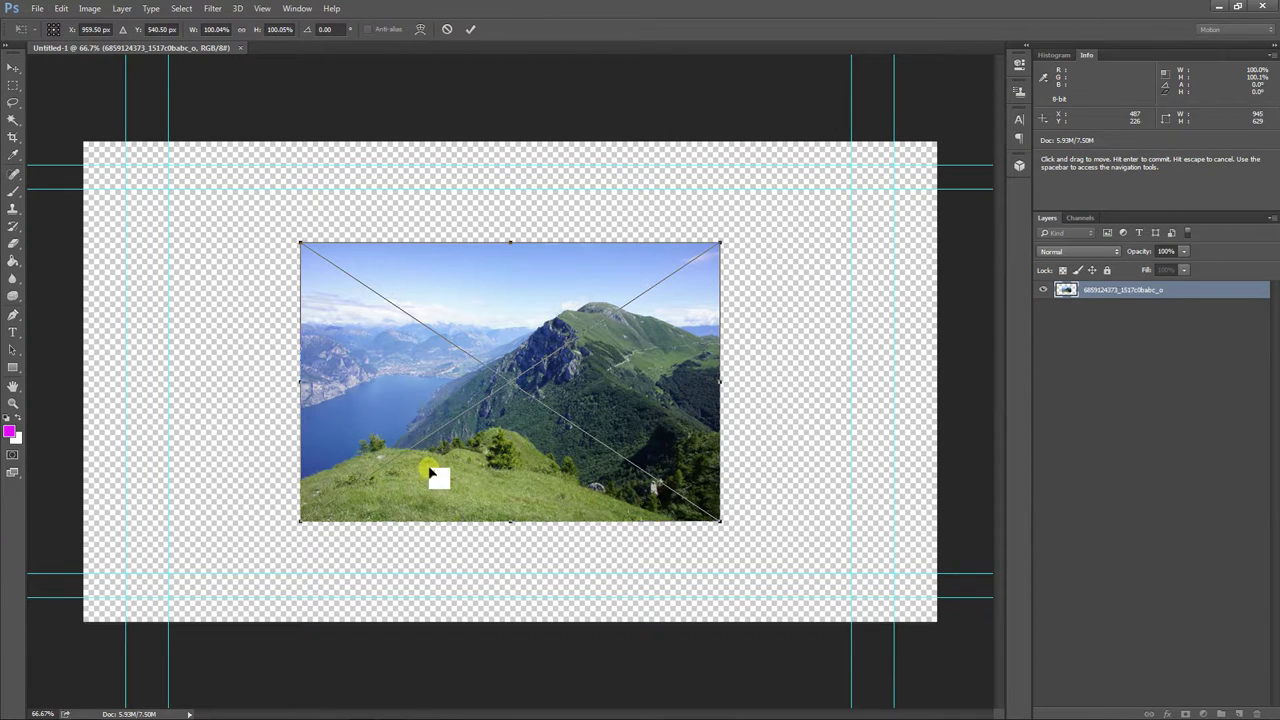
key("Return")
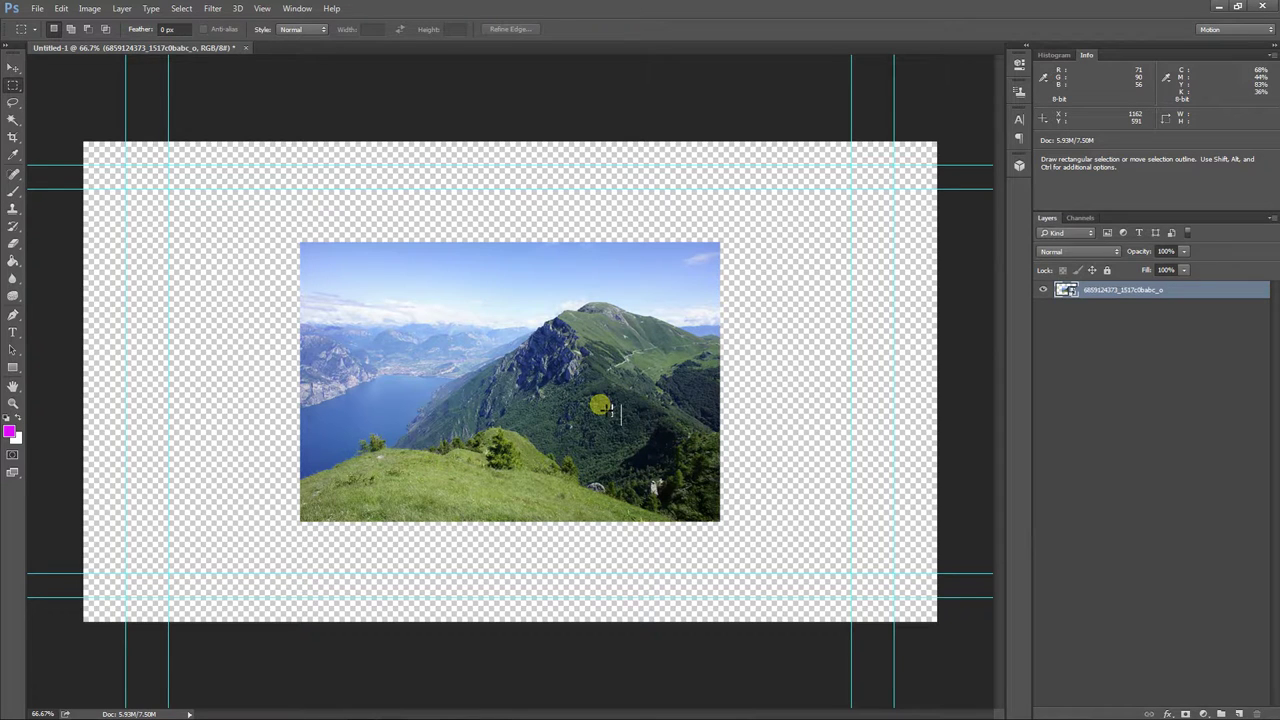
key("ctrl+z")
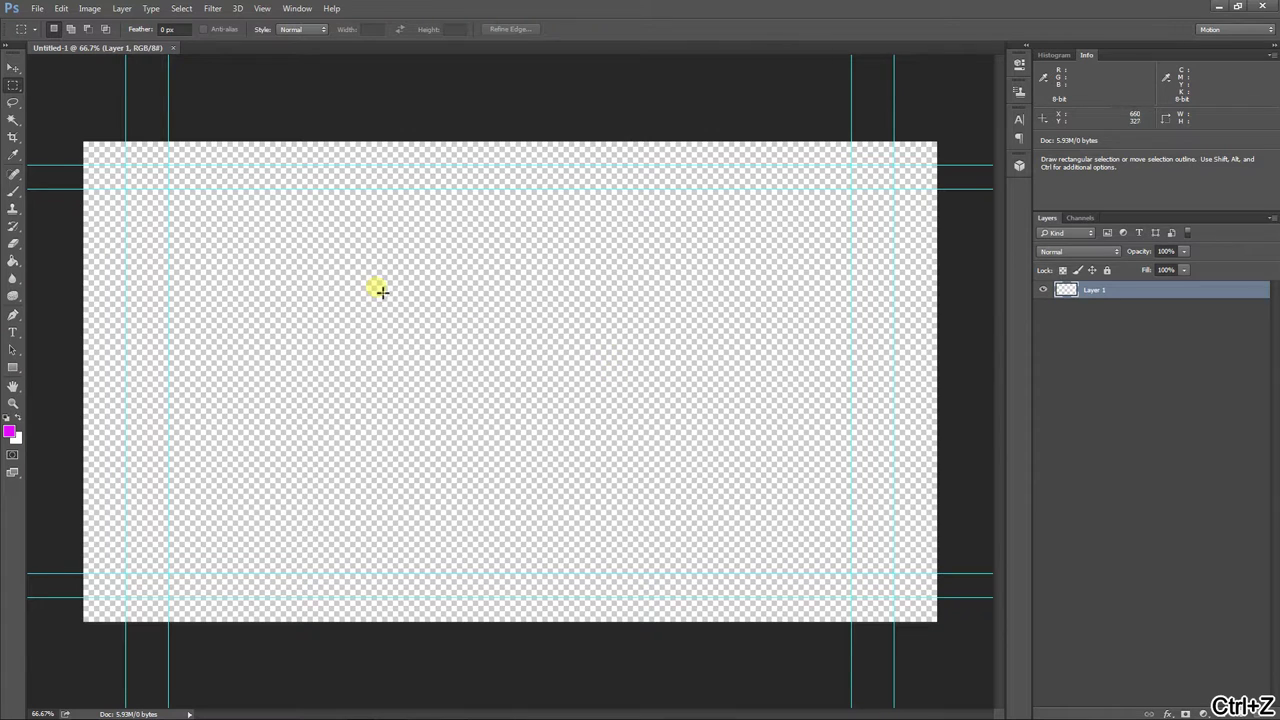
key("ctrl+o")
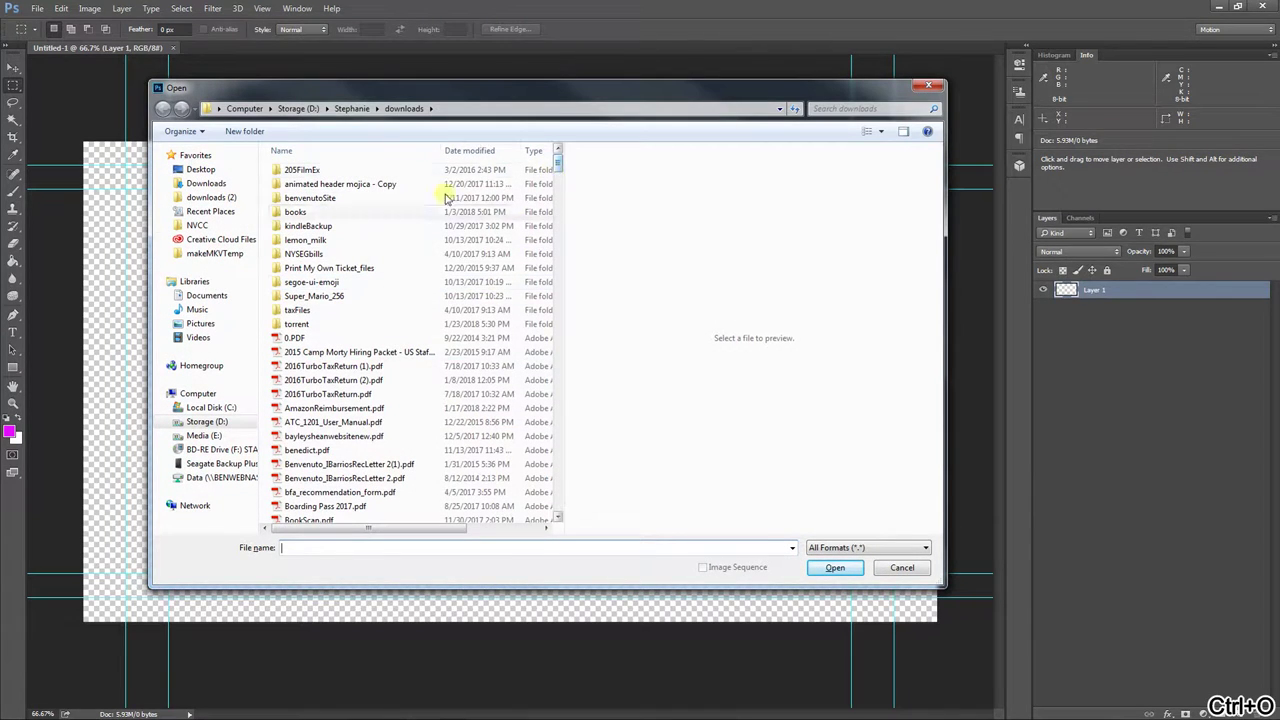
left_click(211, 197)
left_click_drag(558, 163, 545, 400)
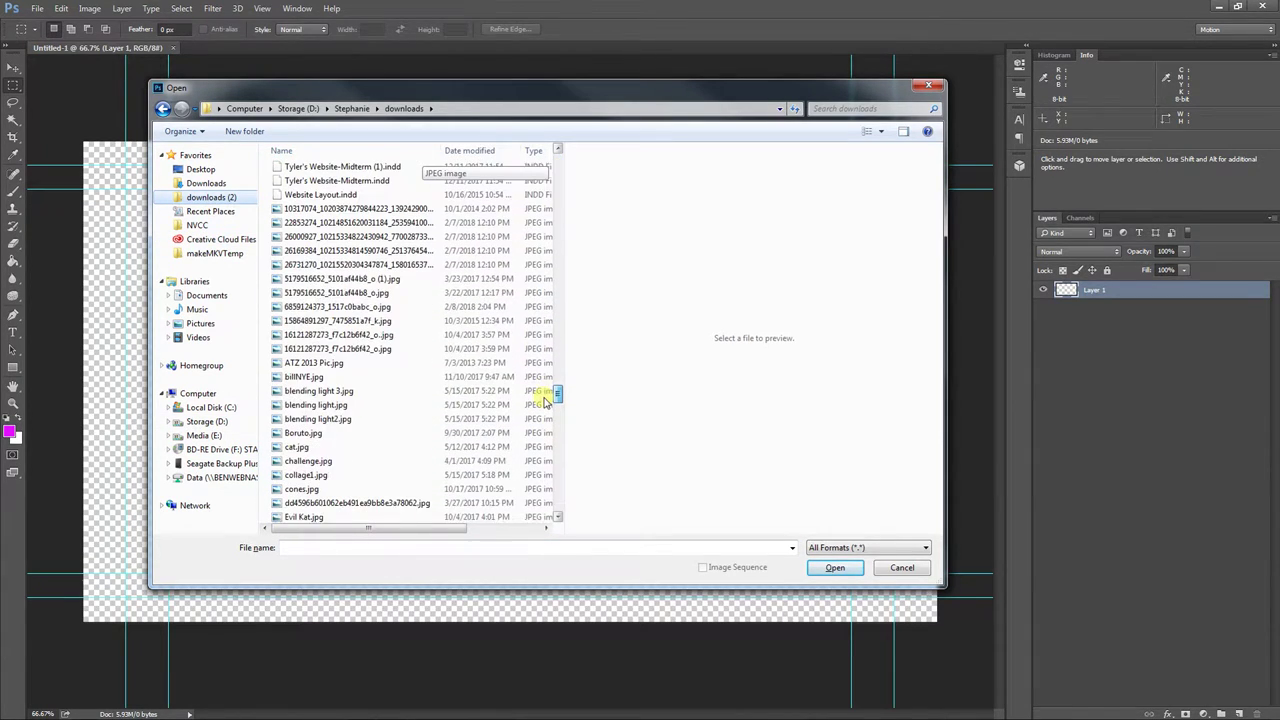
left_click(350, 308)
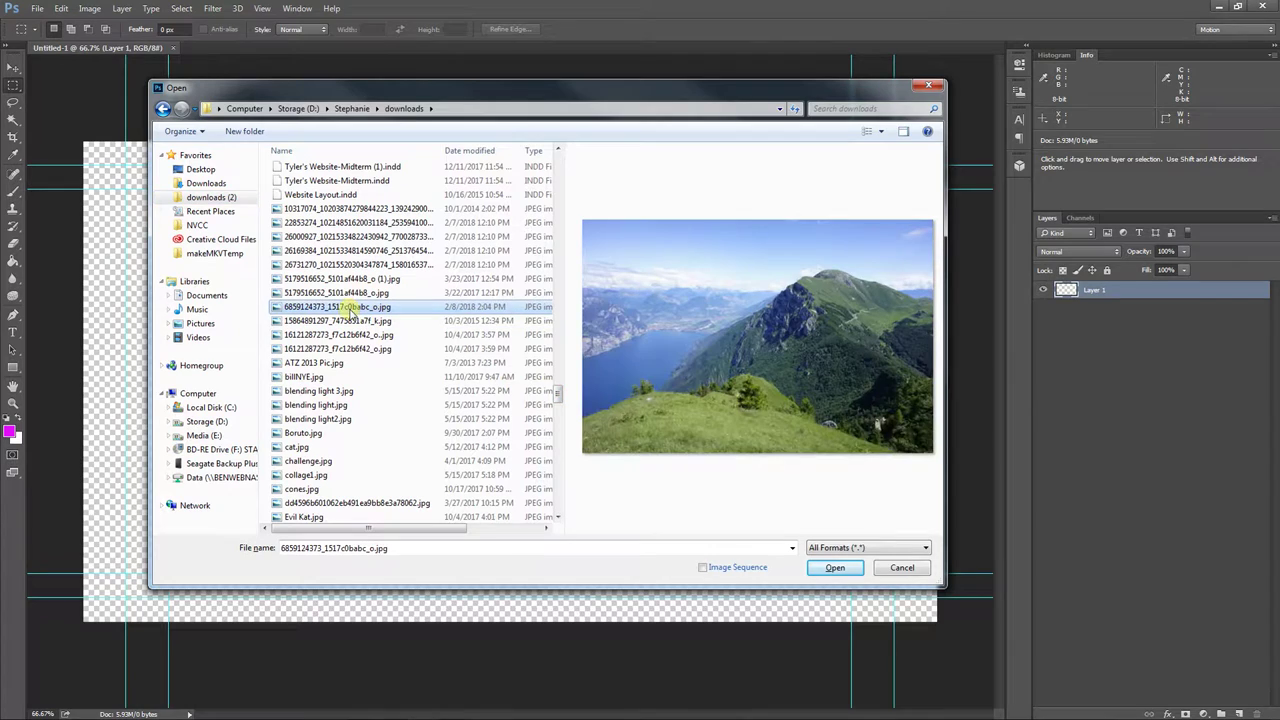
left_click(833, 568)
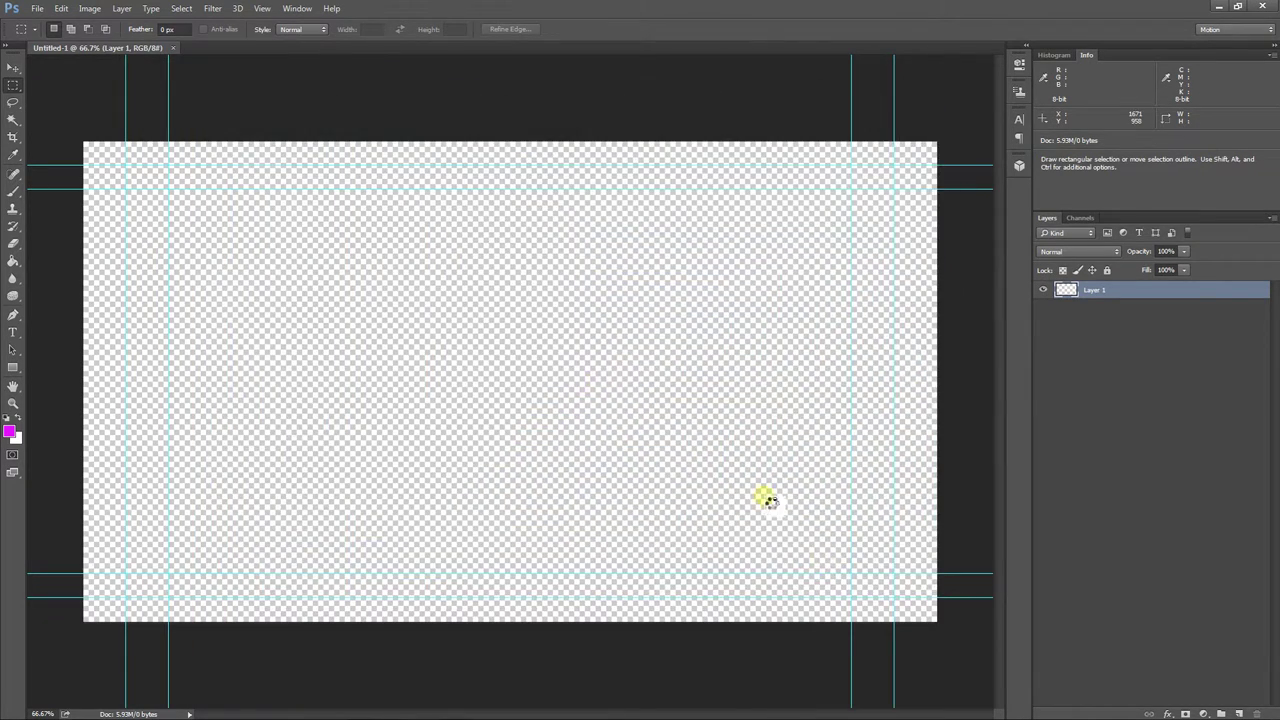
Step: Drag the mountain photo into Untitled-1 as Layer 2 with the Move tool and position it
left_click(7, 66)
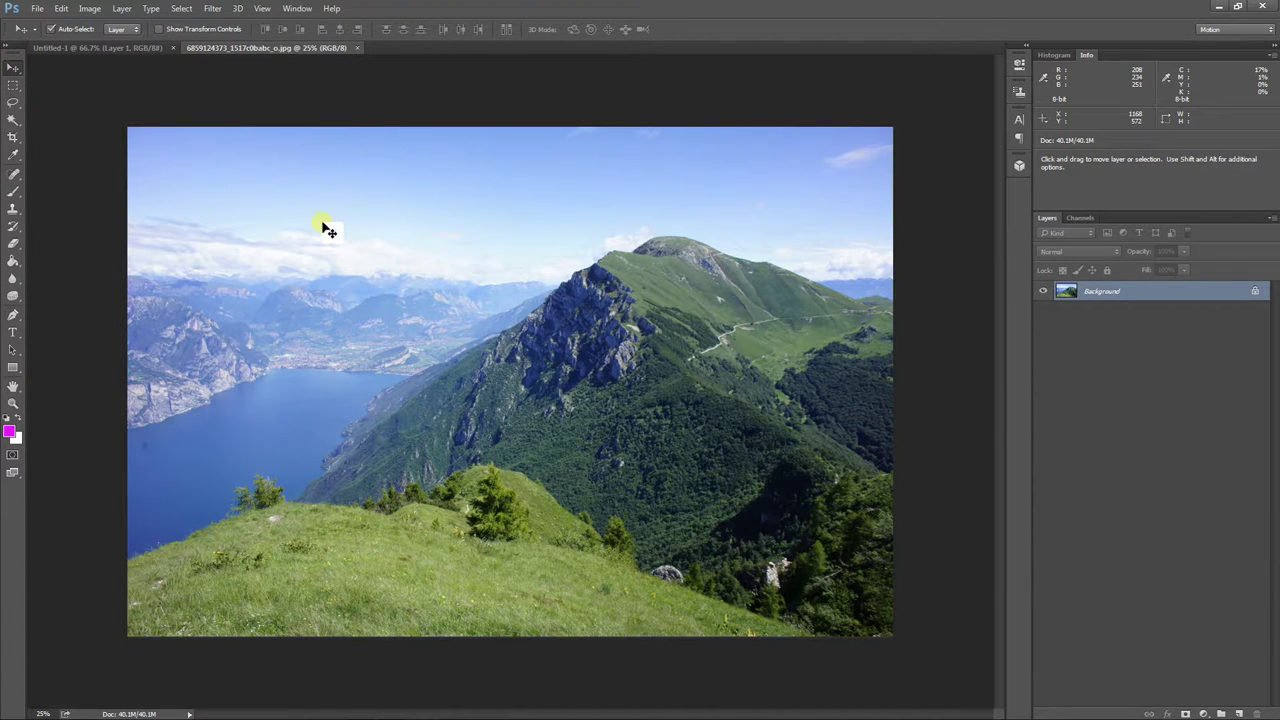
left_click_drag(377, 322, 637, 294)
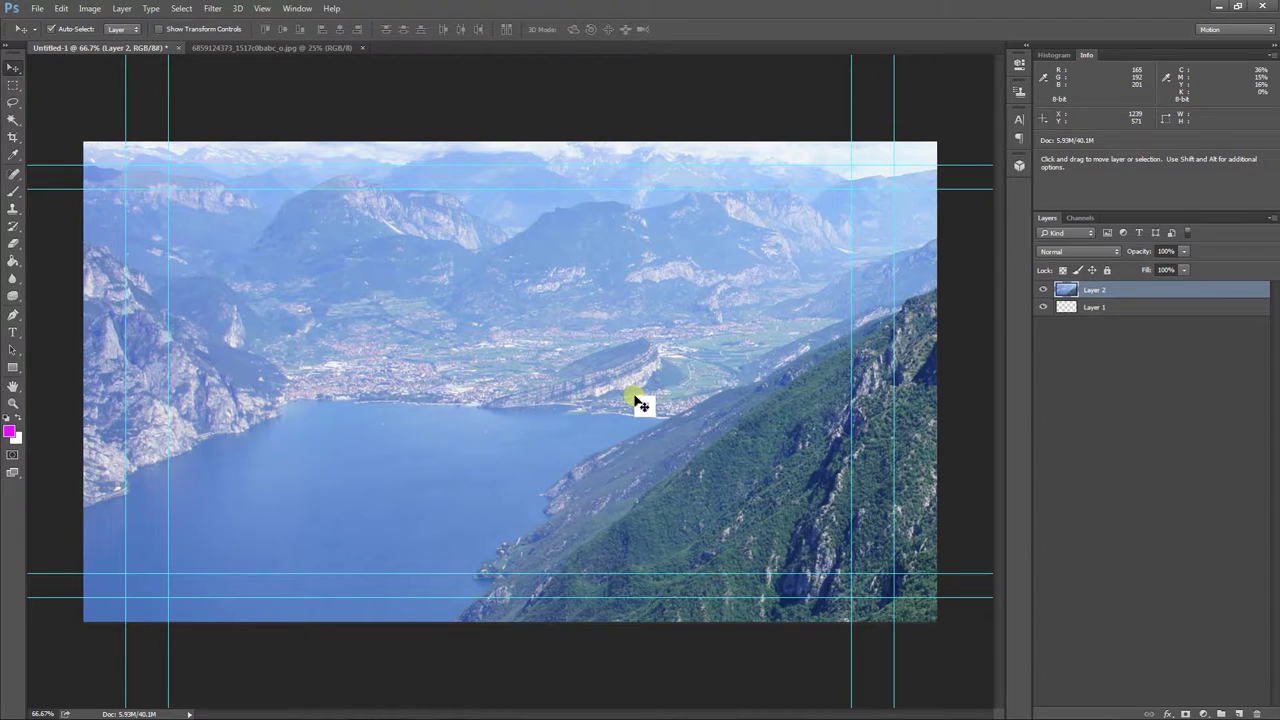
key("ctrl+alt+z")
key("ctrl+alt+z")
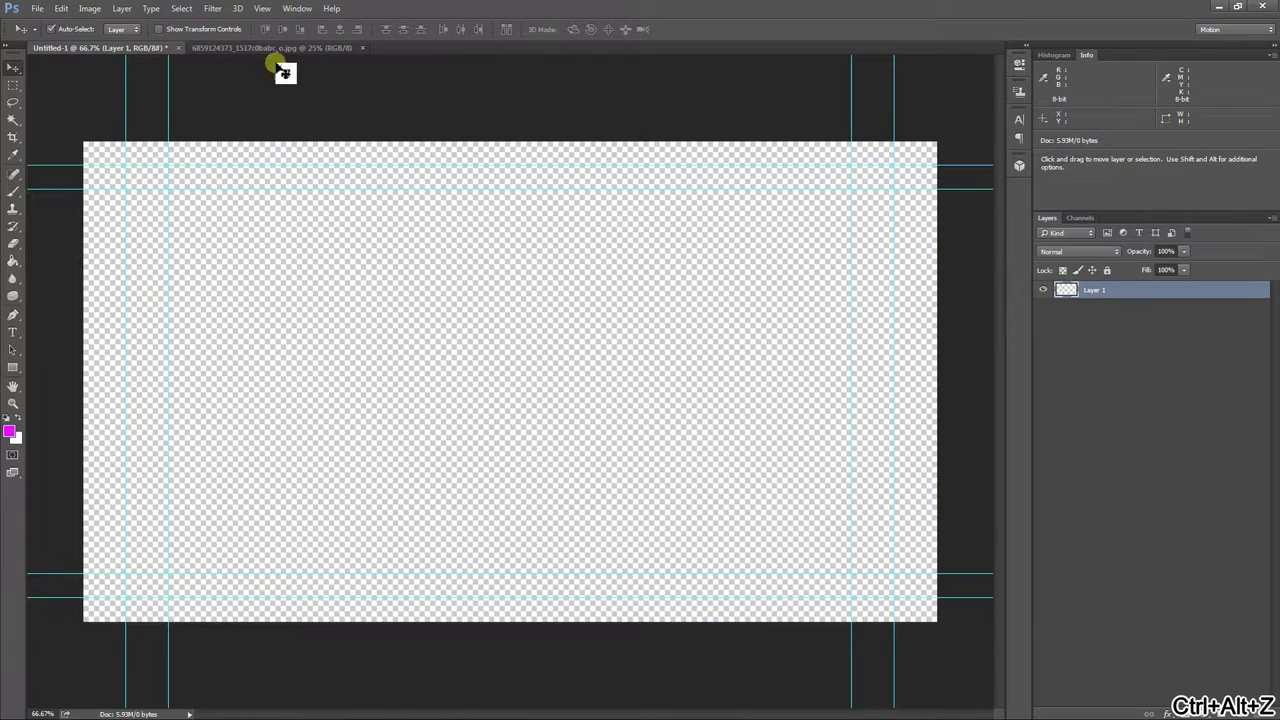
left_click(272, 48)
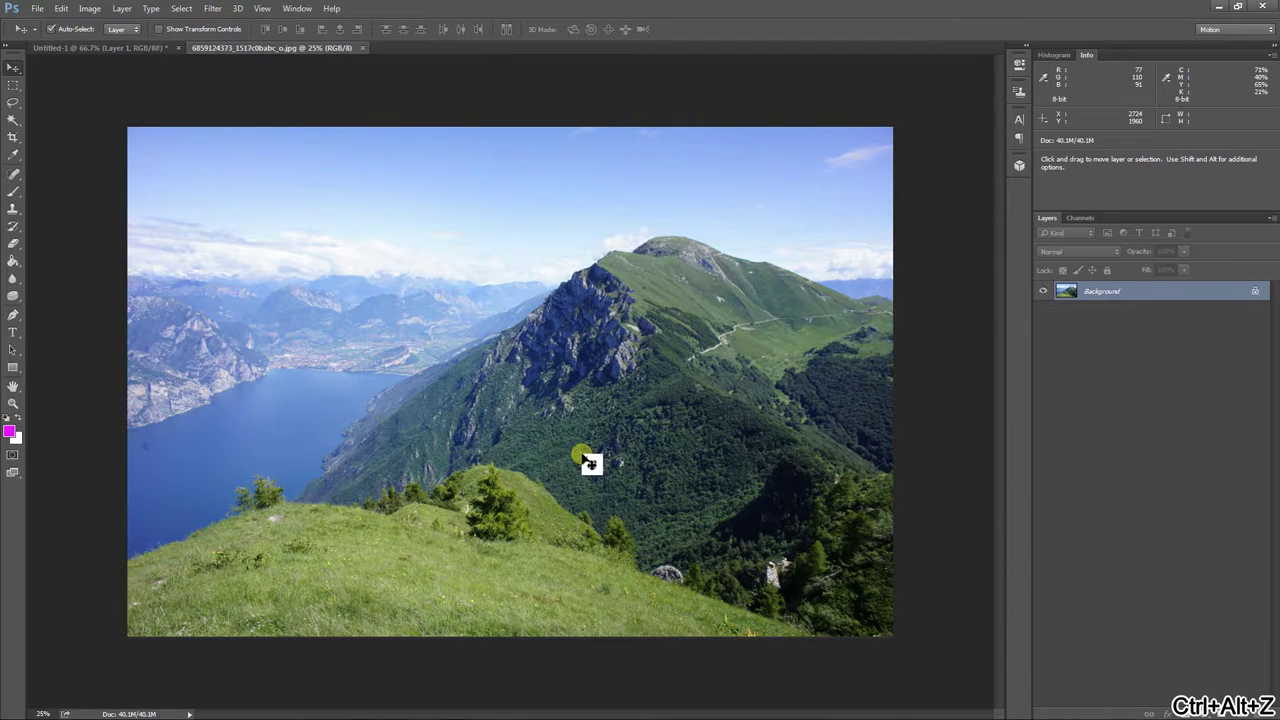
left_click_drag(586, 457, 479, 377)
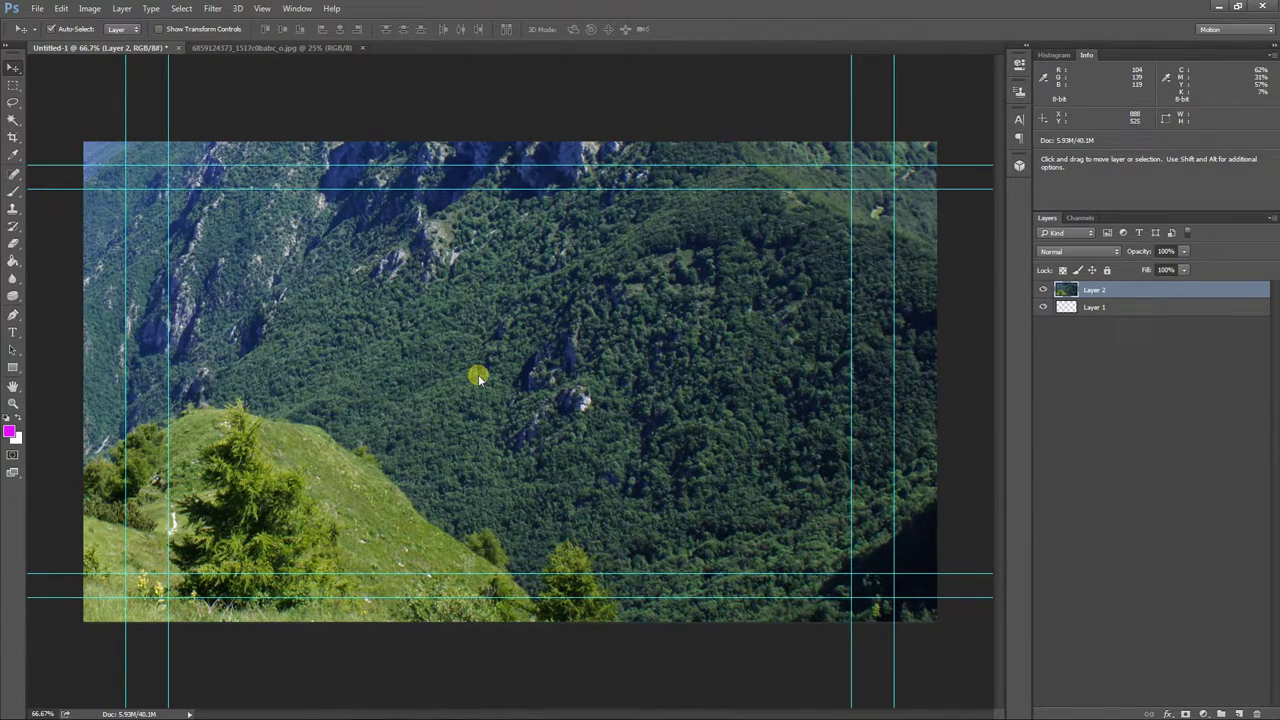
key("ctrl+minus")
key("ctrl+minus")
key("ctrl+minus")
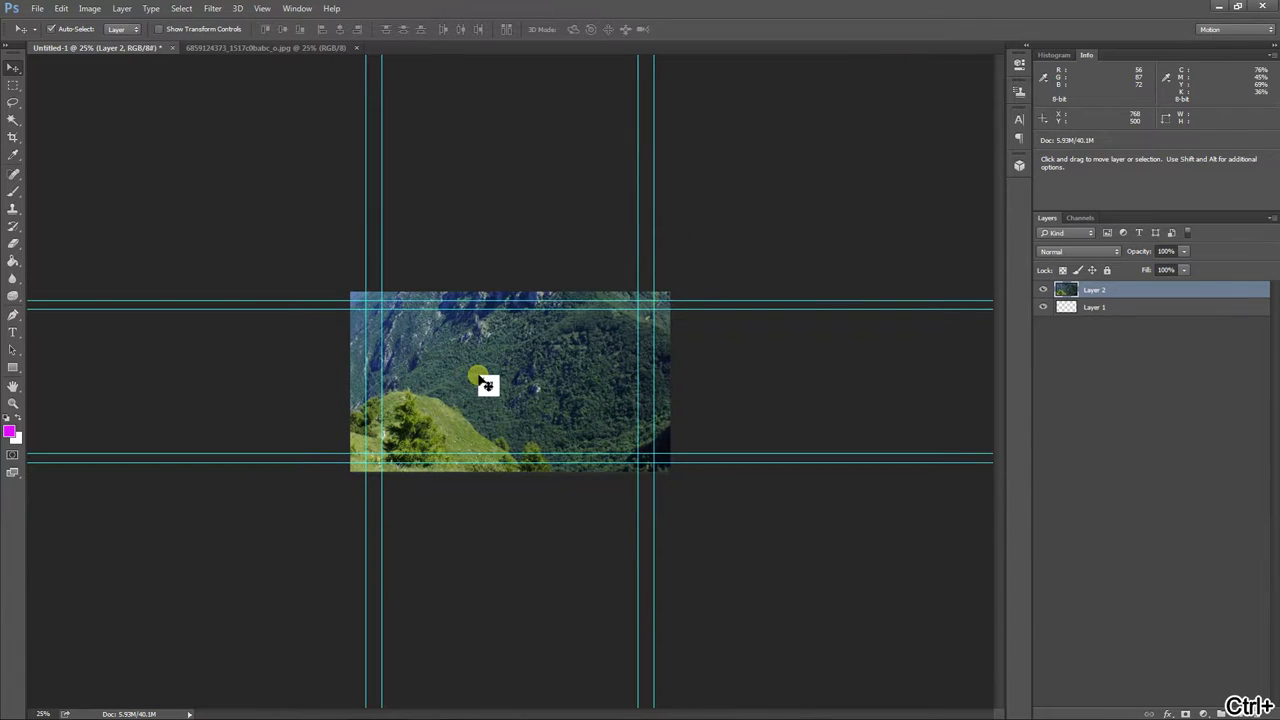
left_click_drag(479, 377, 551, 394)
Step: Scale Layer 2 down with Free Transform, then move it up to frame the sky and grassy slope
left_click(60, 8)
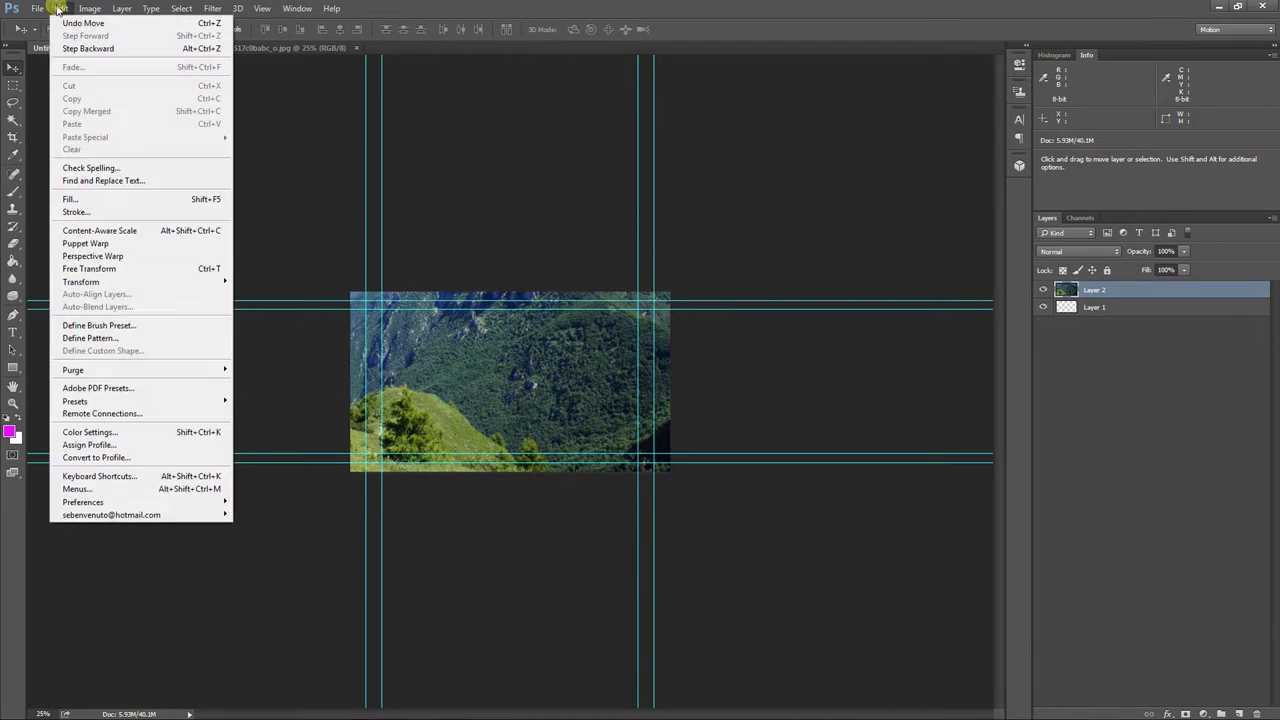
left_click(110, 270)
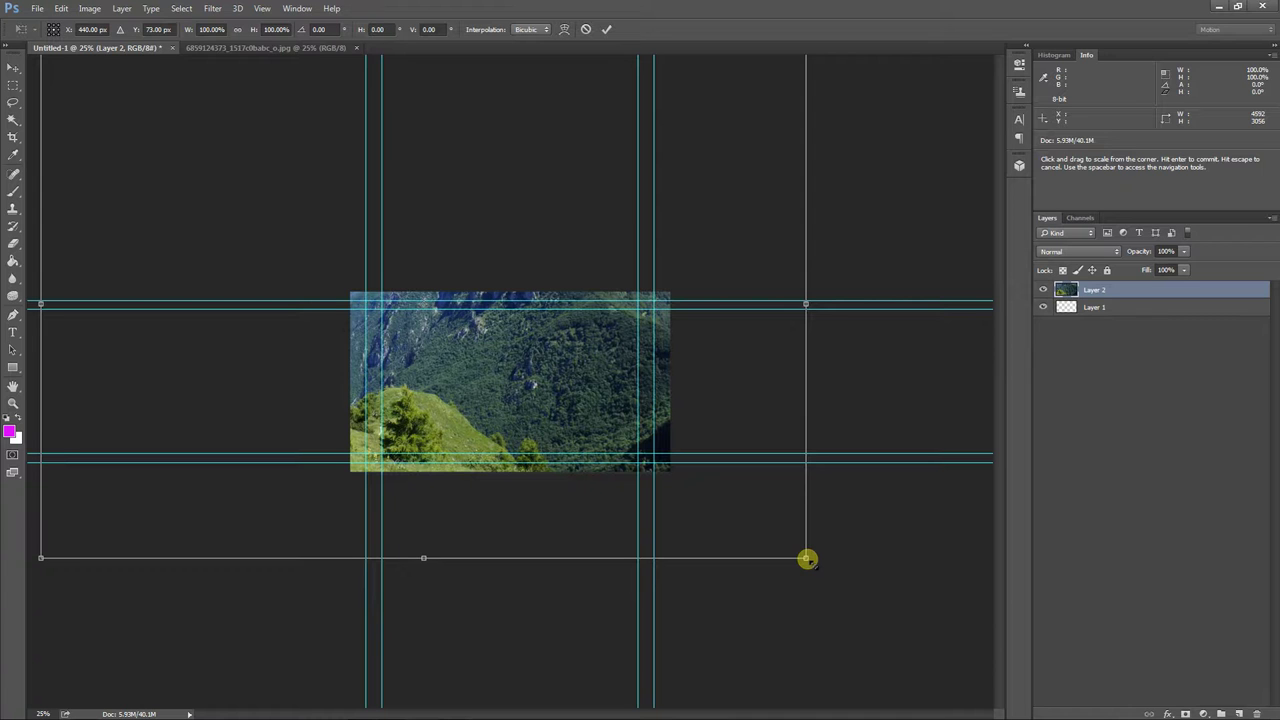
left_click_drag(807, 559, 556, 390)
left_click_drag(463, 352, 582, 436)
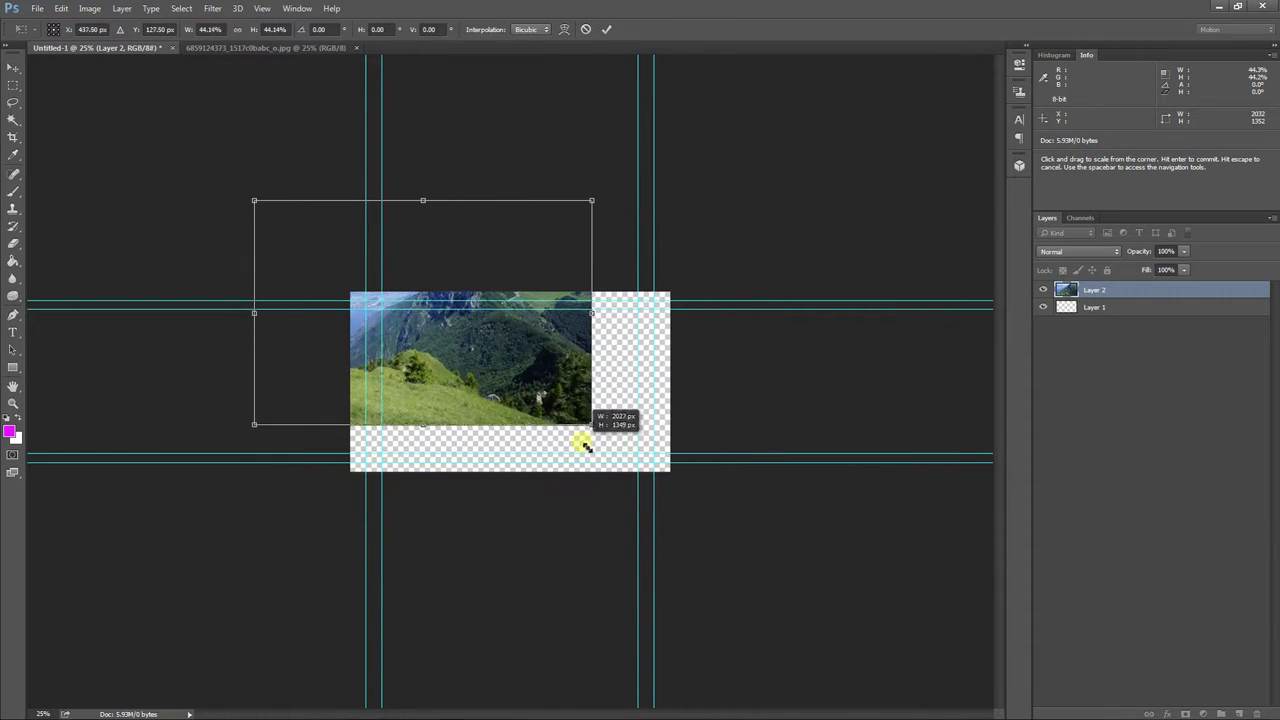
left_click_drag(500, 391, 591, 473)
key("ctrl+plus")
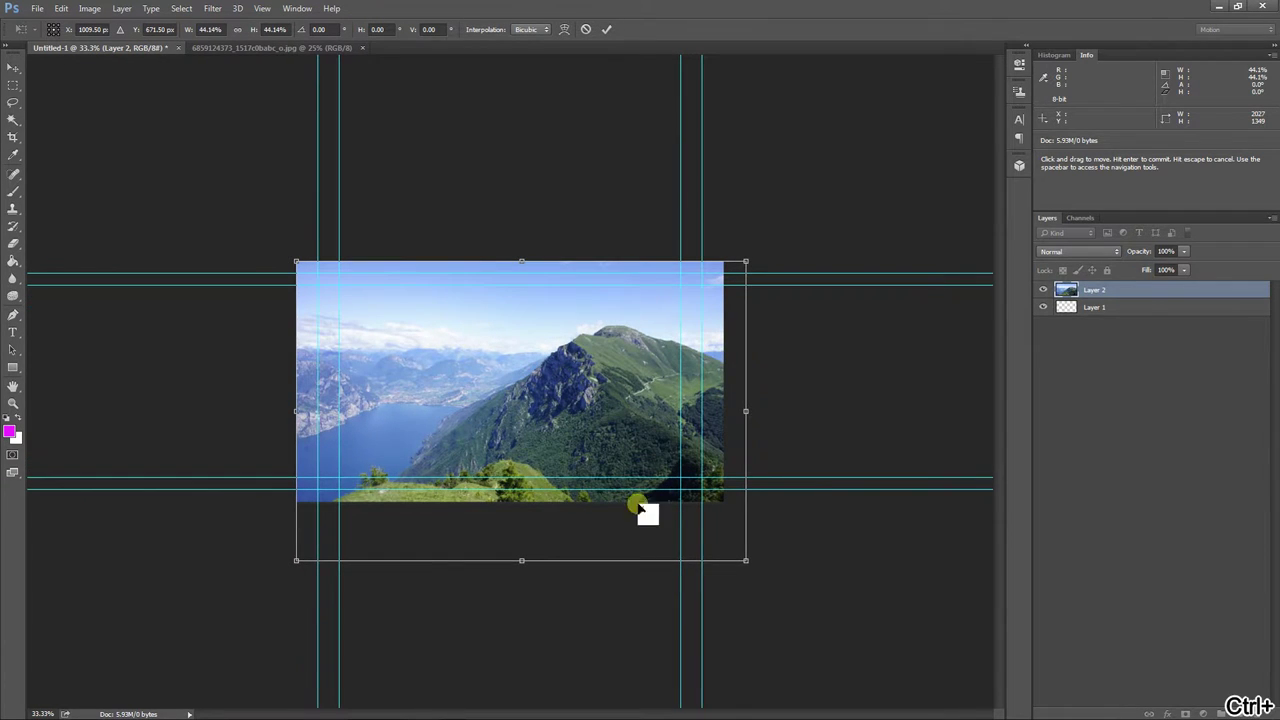
mouse_move(747, 560)
left_mouse_down()
mouse_move(717, 531)
mouse_move(730, 545)
left_mouse_up()
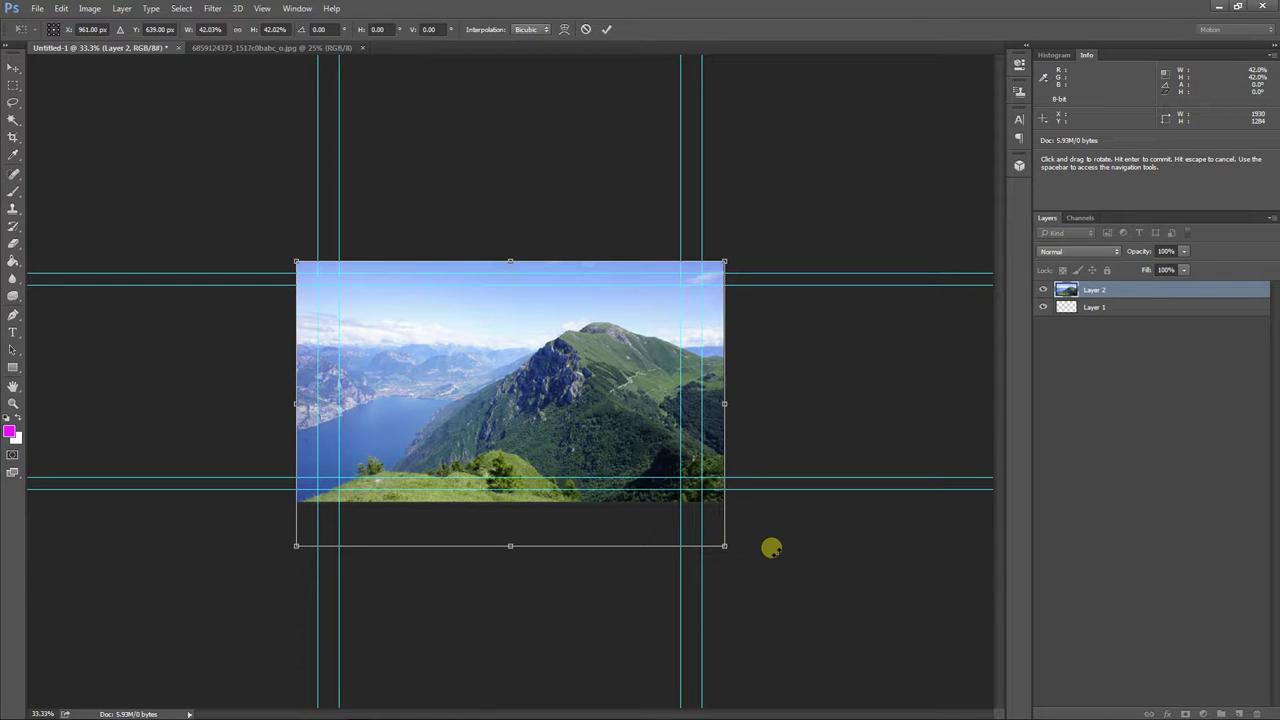
key("Return")
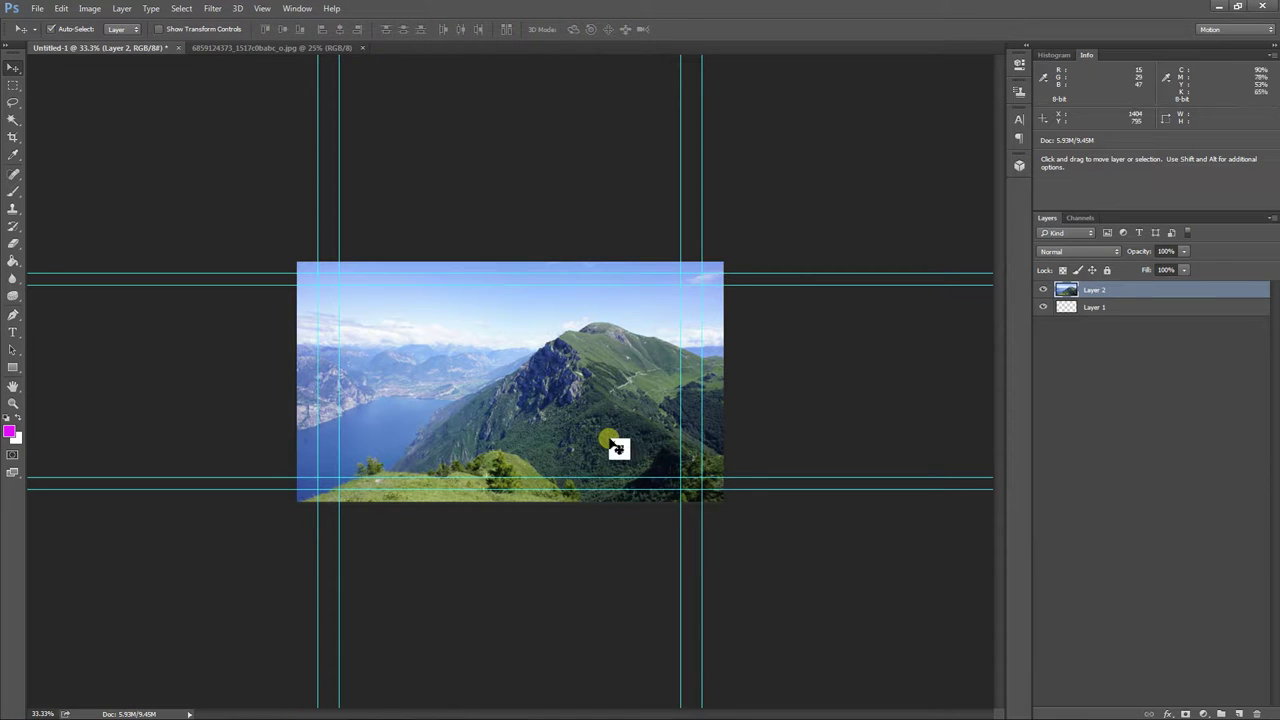
key("ctrl+plus")
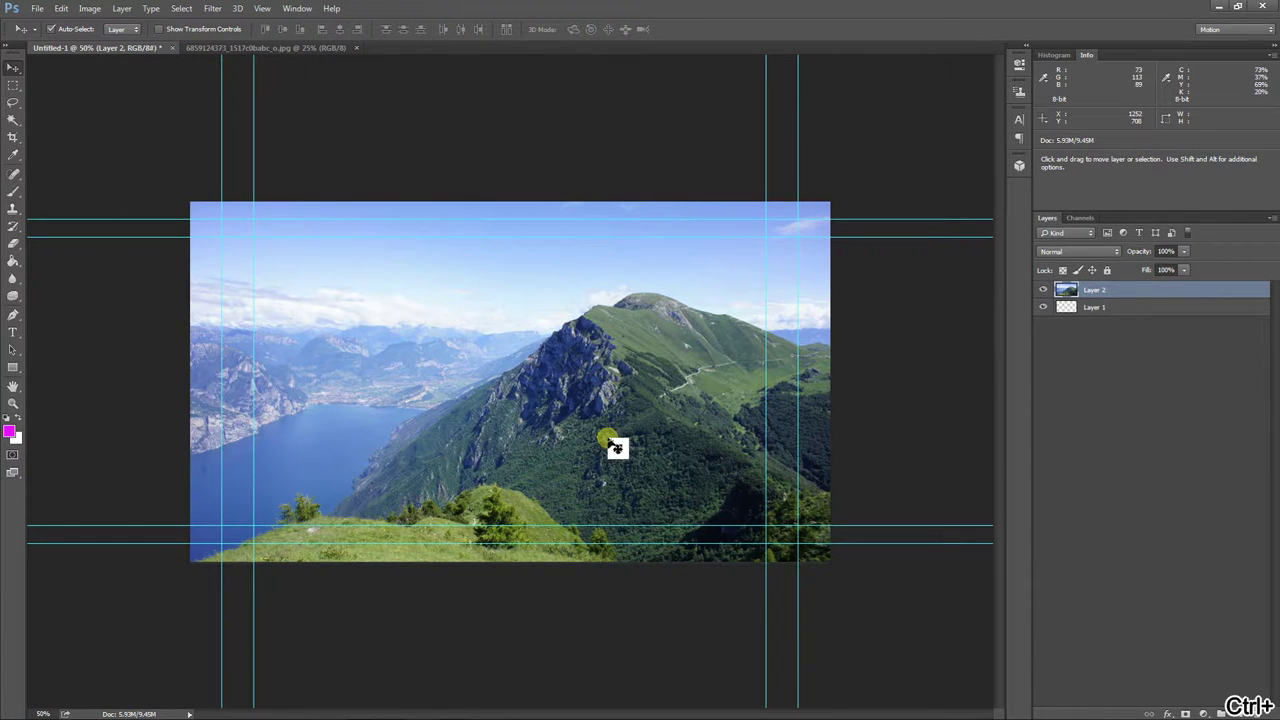
left_click_drag(608, 441, 606, 400)
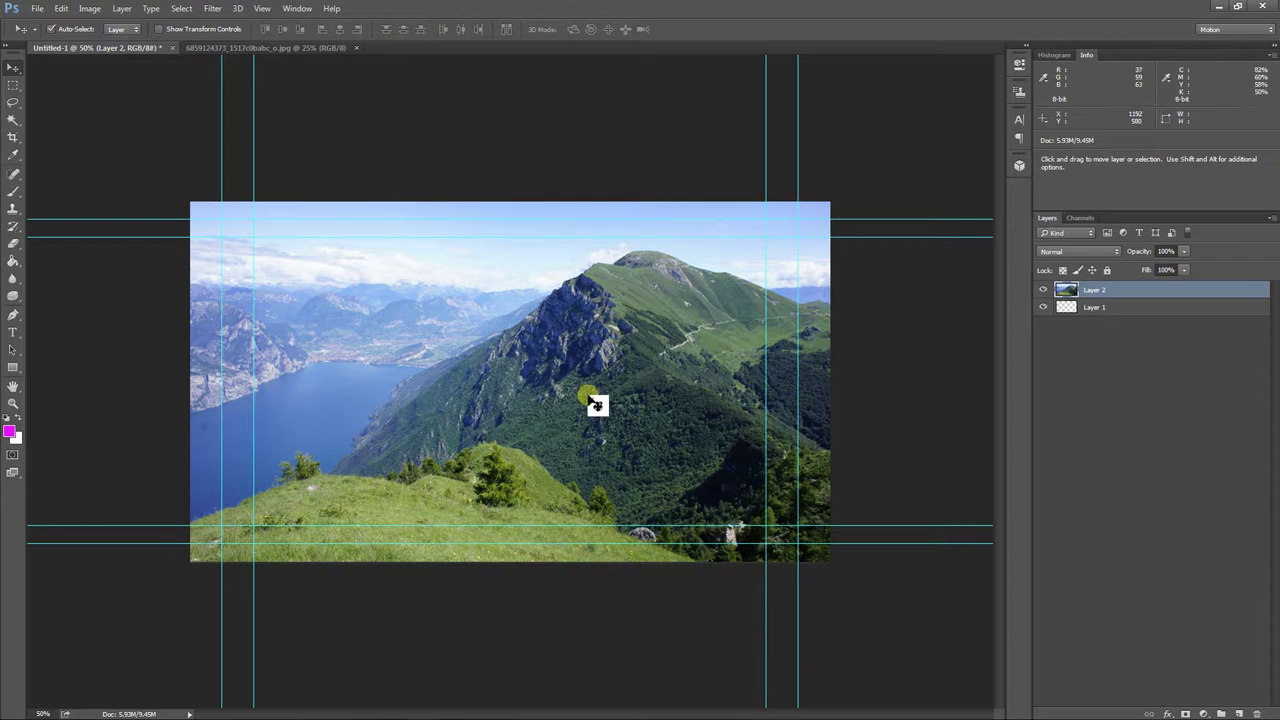
Step: Save the Untitled-1 document as benvenutoLowerThird.psd in the downloads folder
left_click(36, 8)
left_click(58, 148)
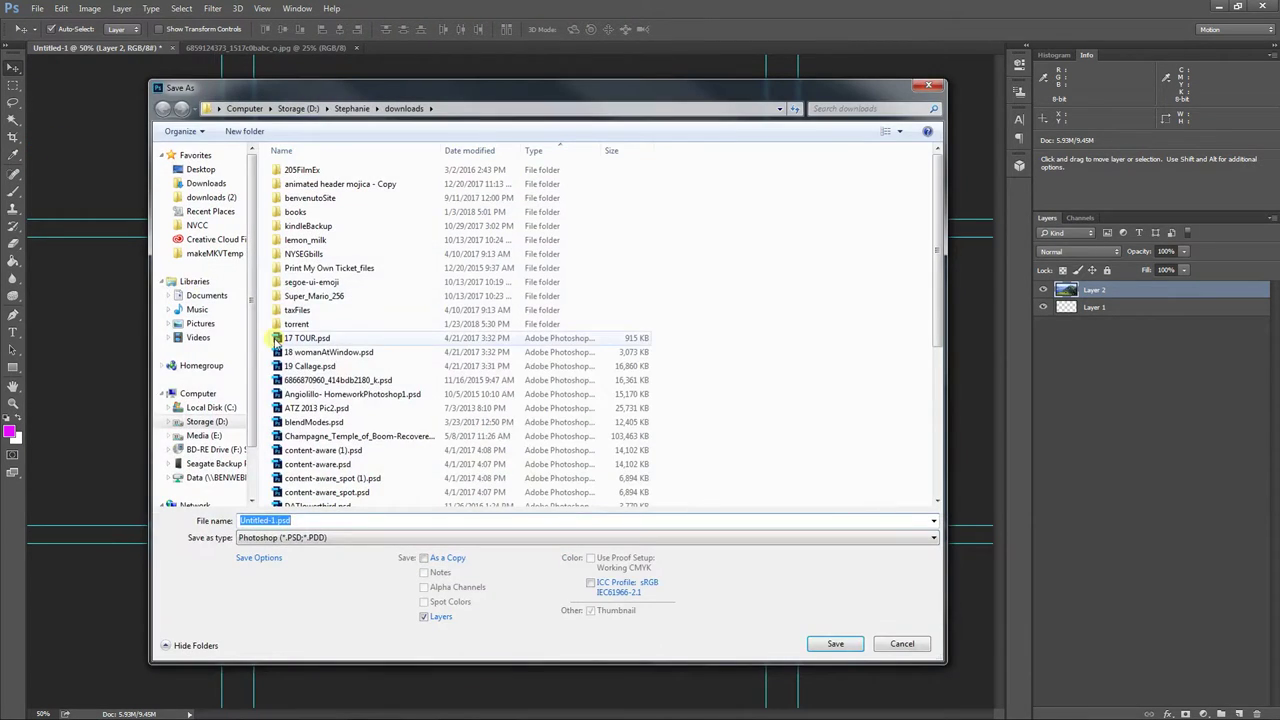
left_click(265, 521)
left_click_drag(268, 521, 185, 515)
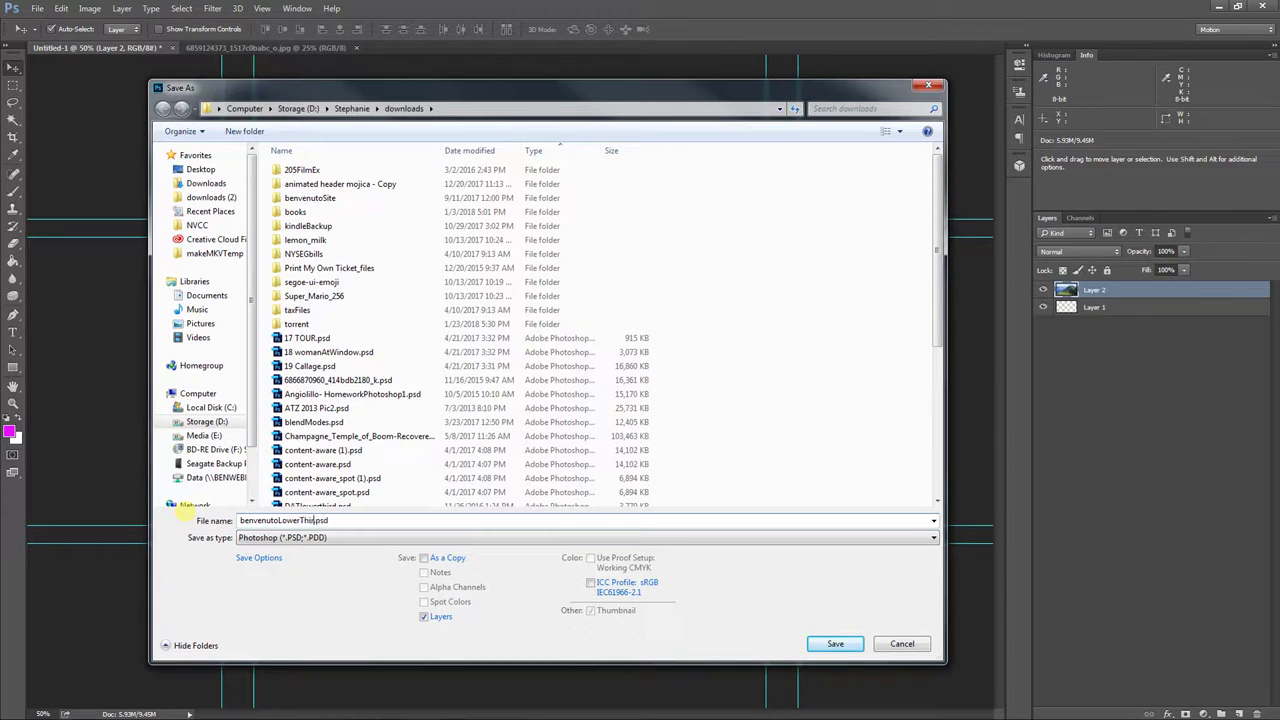
left_click(832, 643)
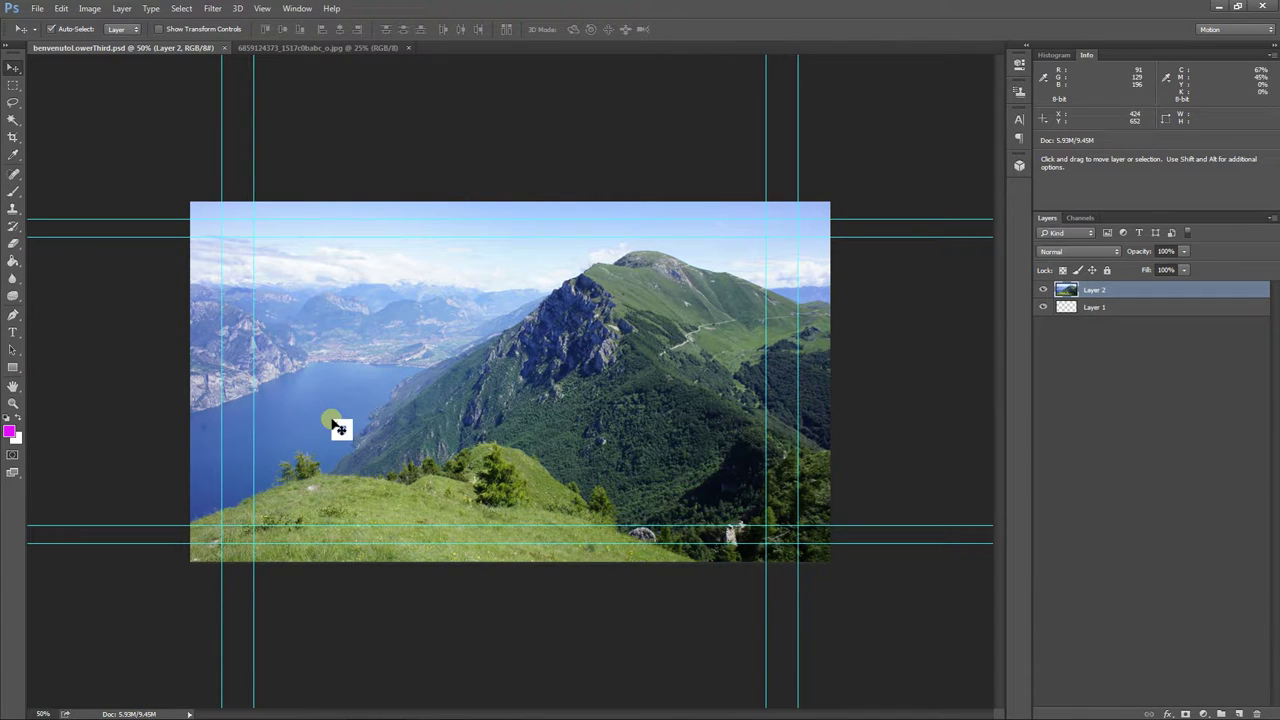
Step: Rename Layer 2 to 'background' and add a new empty layer named 'square' above it
double_click(1098, 291)
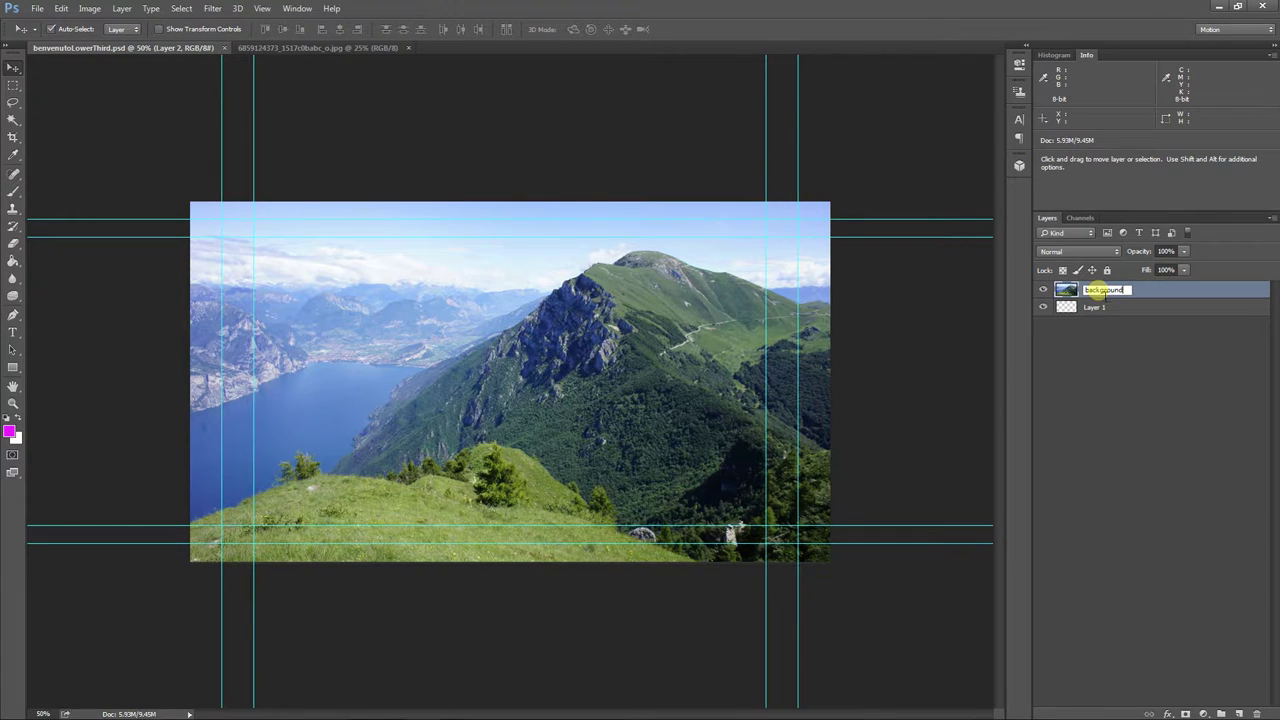
key("Return")
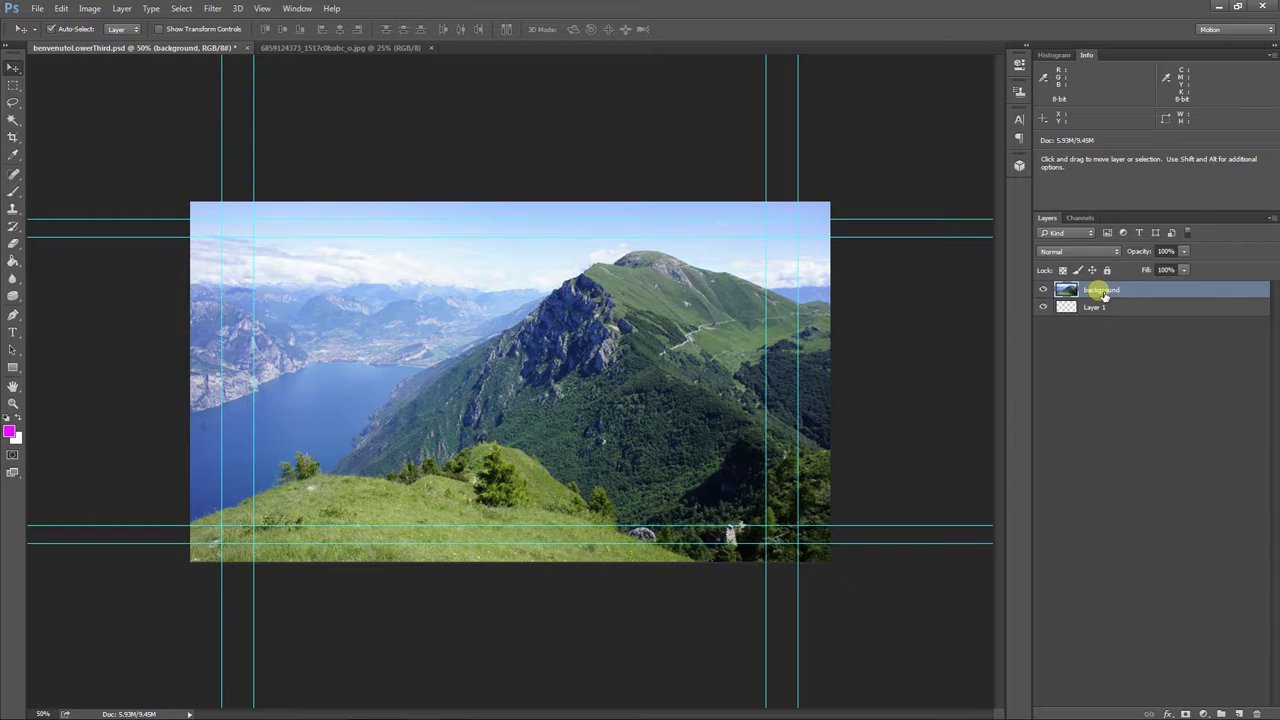
left_click(1237, 710)
double_click(1095, 290)
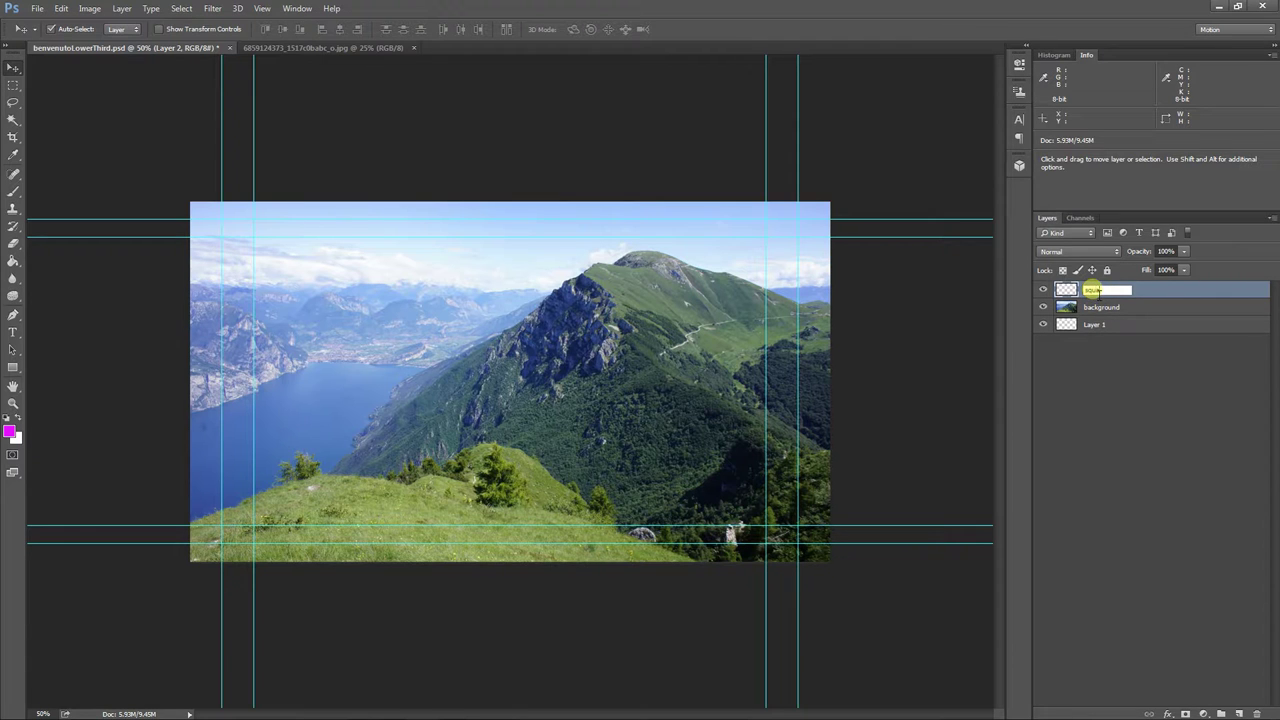
type("square")
left_click(1123, 406)
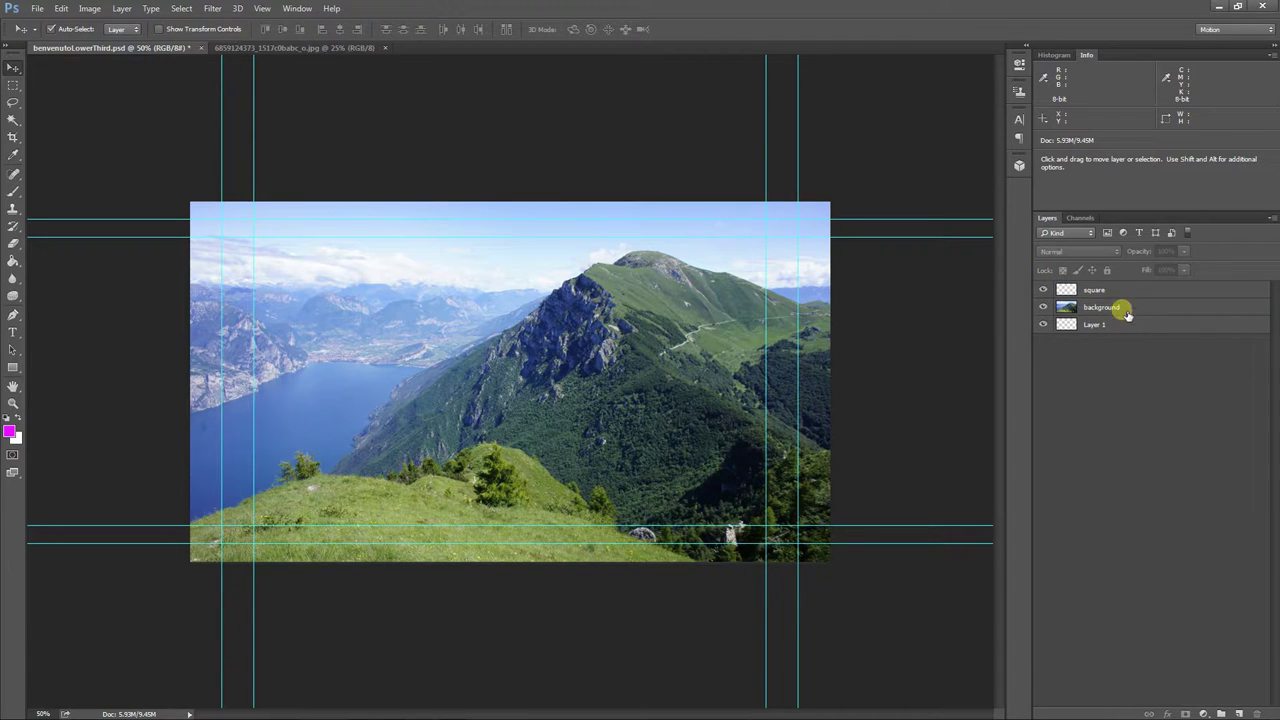
left_click(1123, 289)
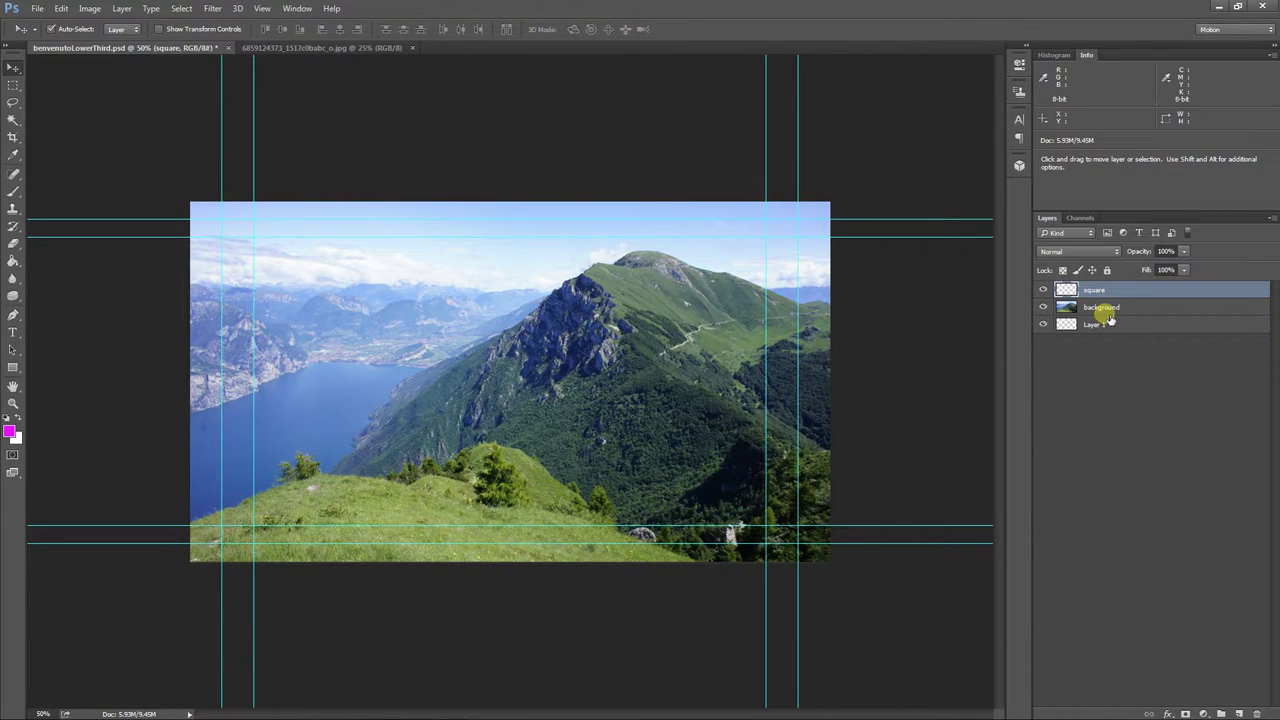
Step: Select a wide strip at the lower left and paint it magenta with a 200 px brush
left_click(14, 86)
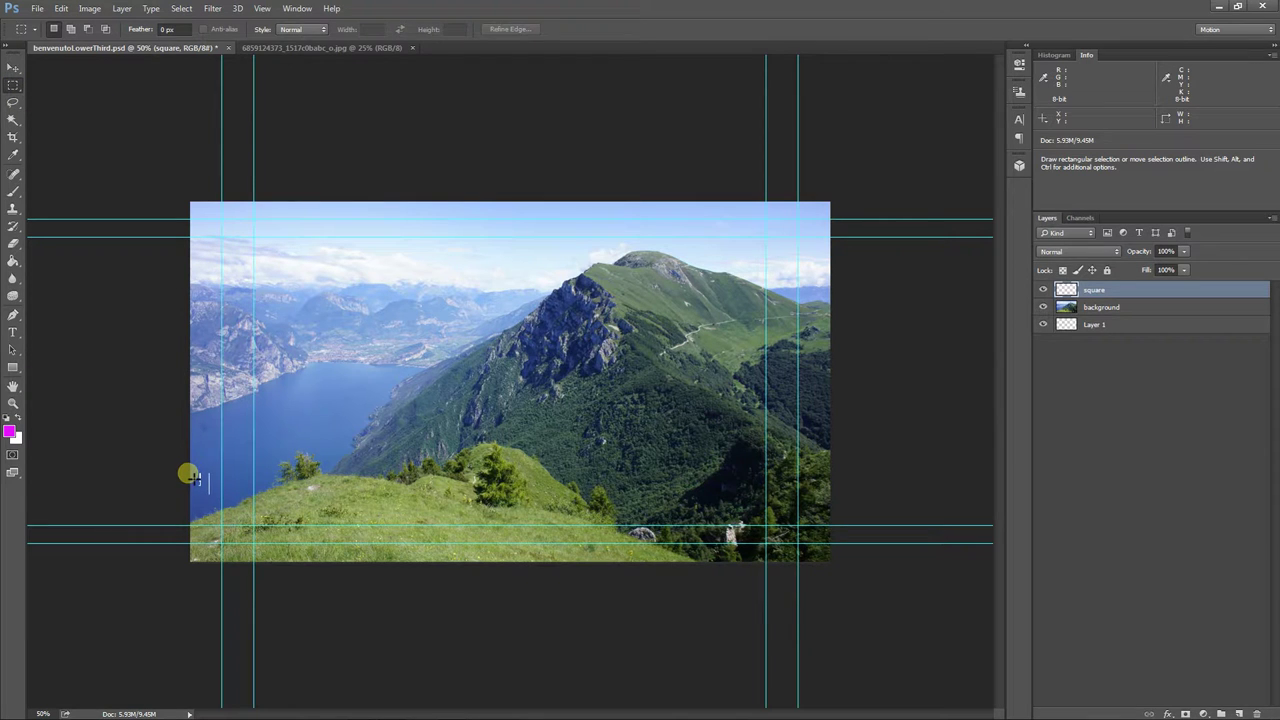
left_click_drag(193, 477, 546, 525)
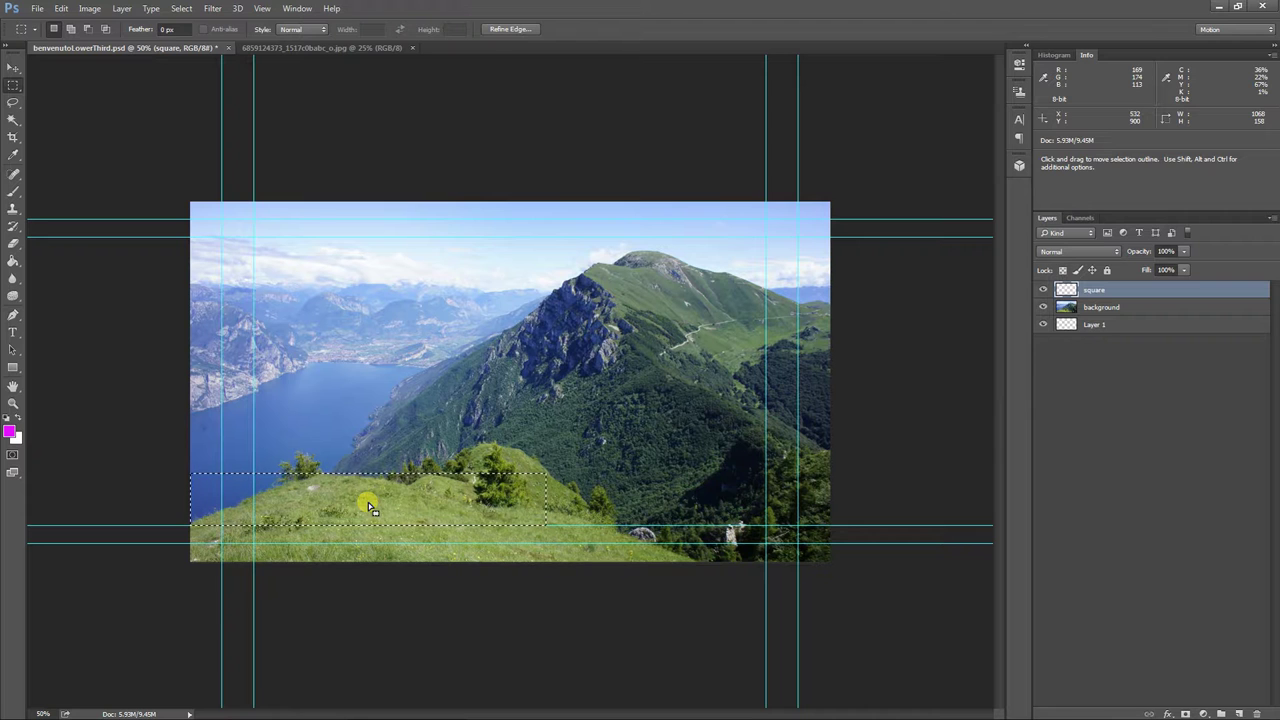
left_click(13, 193)
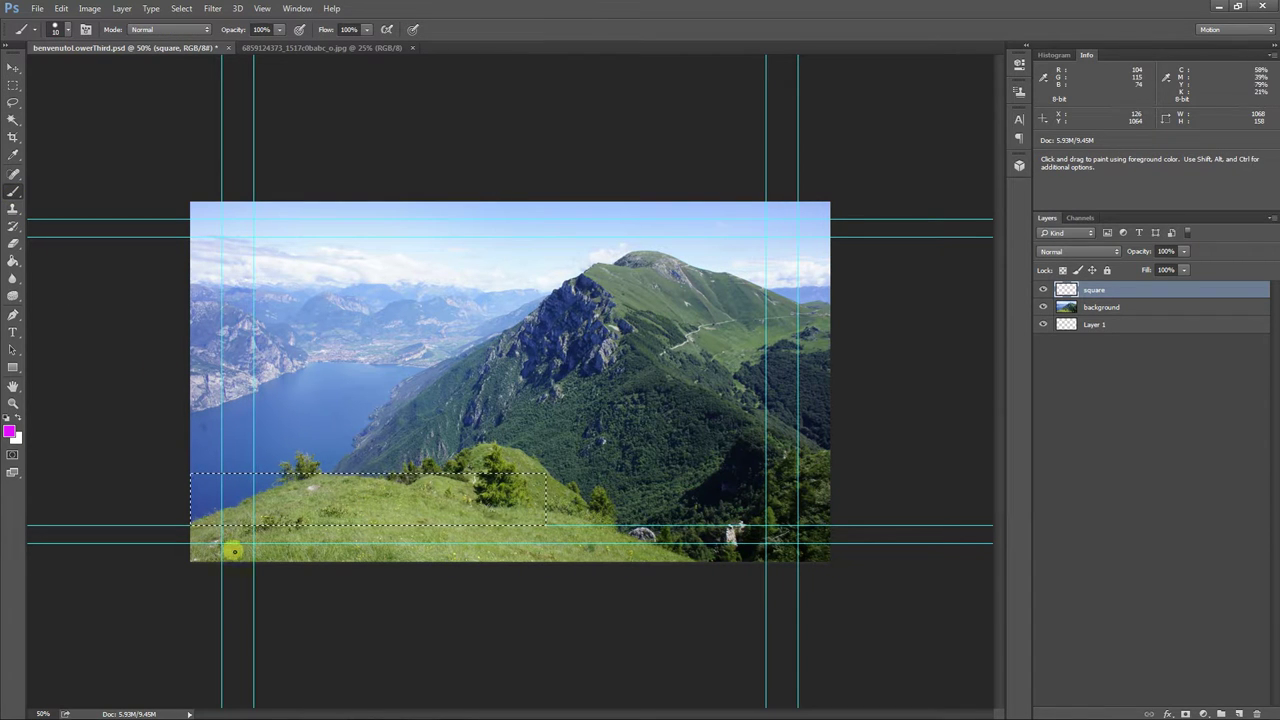
key("bracketright")
key("bracketright")
key("bracketright")
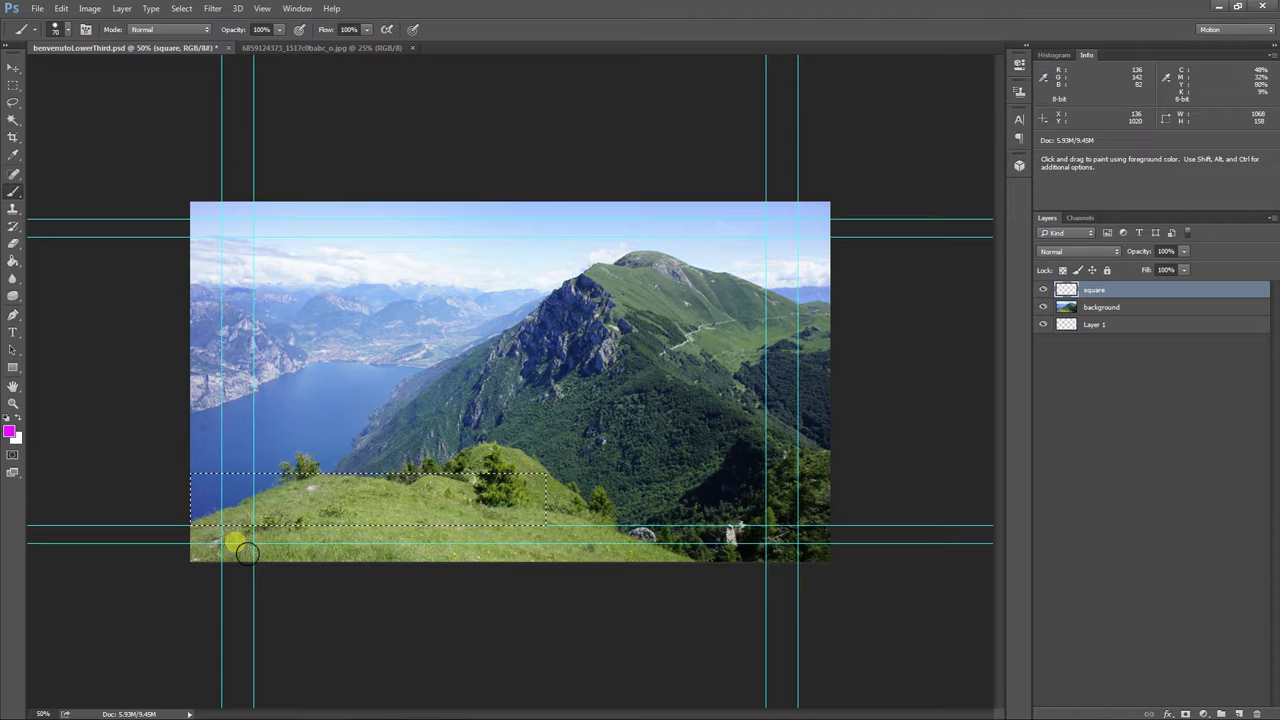
key("bracketright")
key("bracketright")
key("bracketright")
key("bracketright")
key("bracketright")
key("bracketright")
key("bracketright")
key("bracketright")
key("bracketright")
key("bracketright")
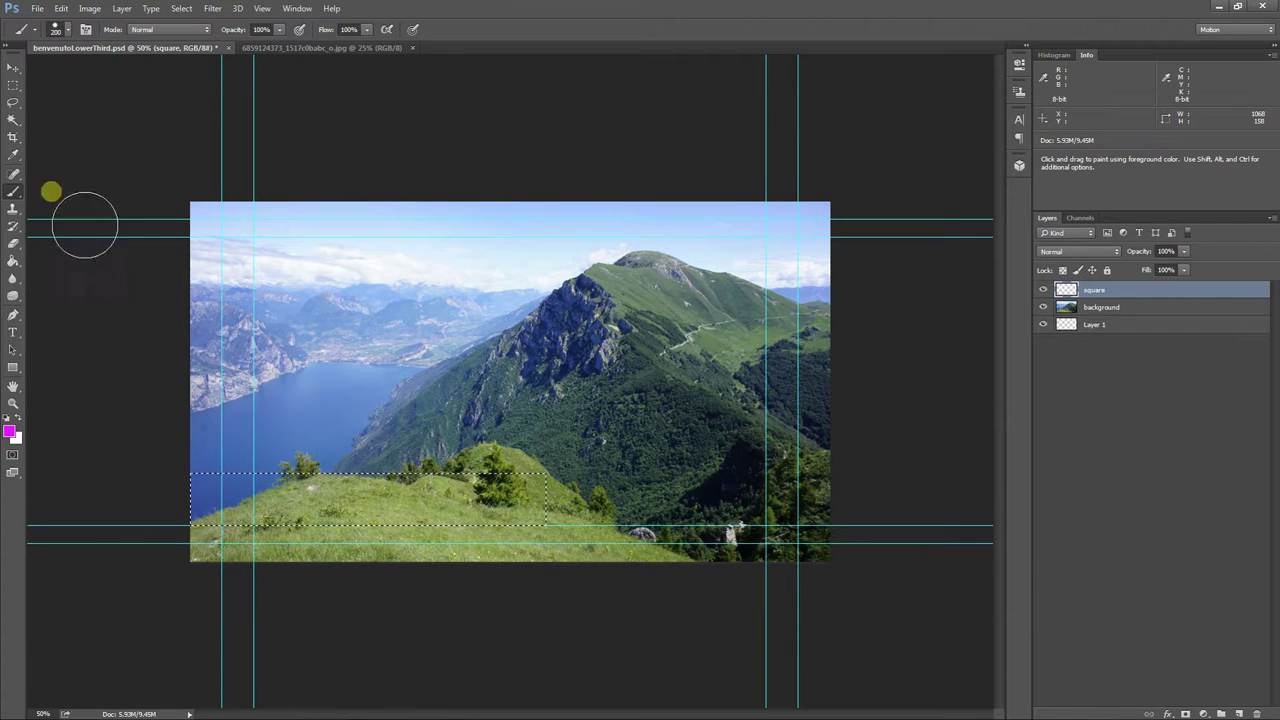
left_click(66, 29)
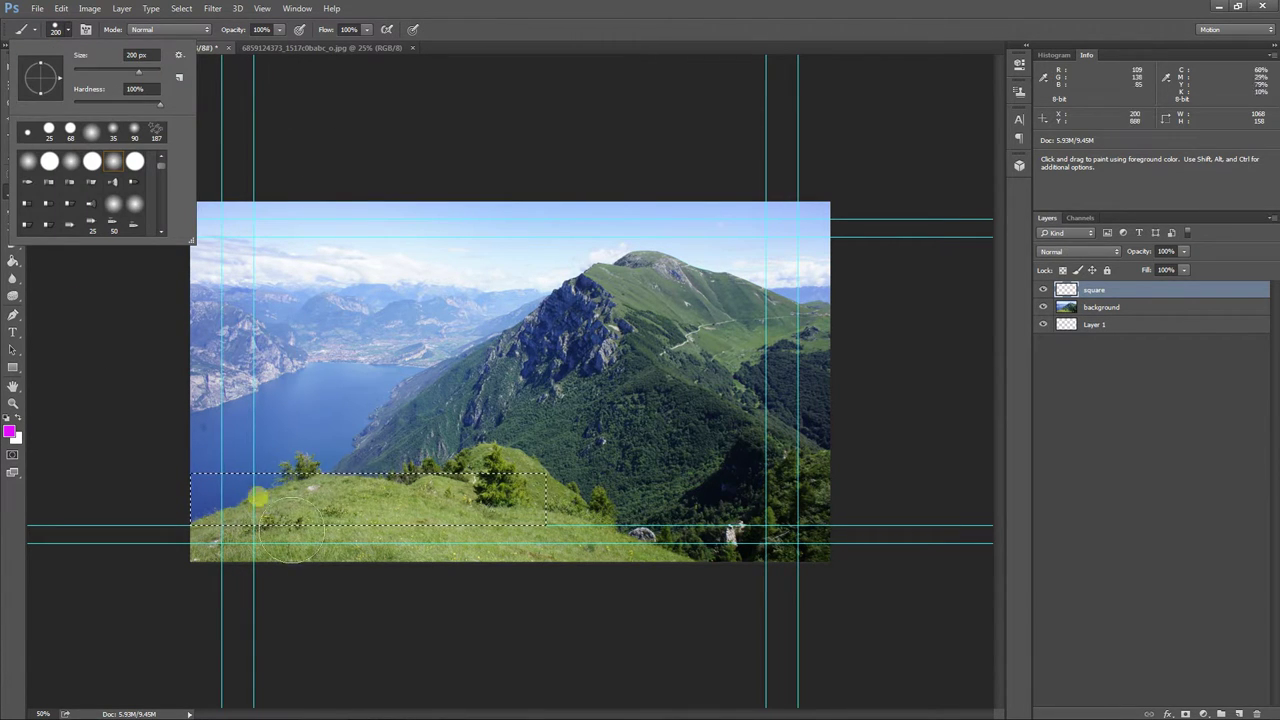
mouse_move(225, 495)
left_mouse_down()
mouse_move(245, 498)
mouse_move(255, 530)
mouse_move(389, 556)
mouse_move(603, 560)
mouse_move(557, 548)
mouse_move(560, 534)
left_mouse_up()
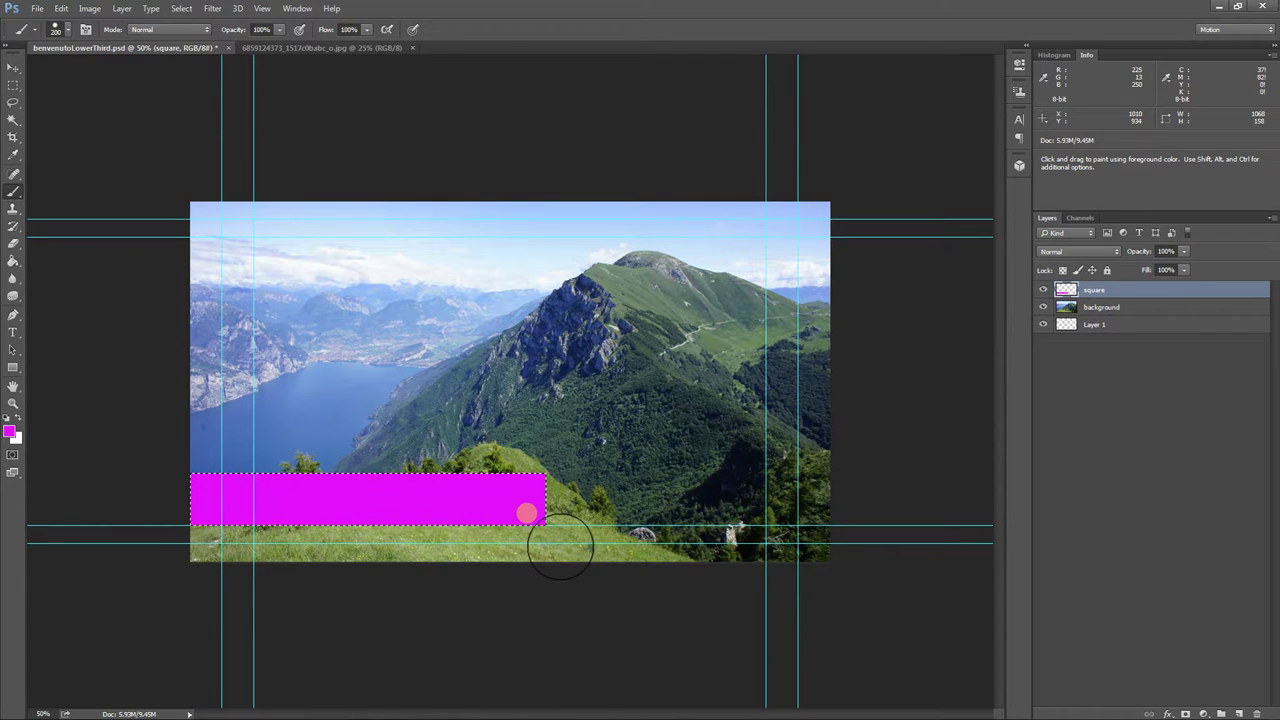
left_click(12, 67)
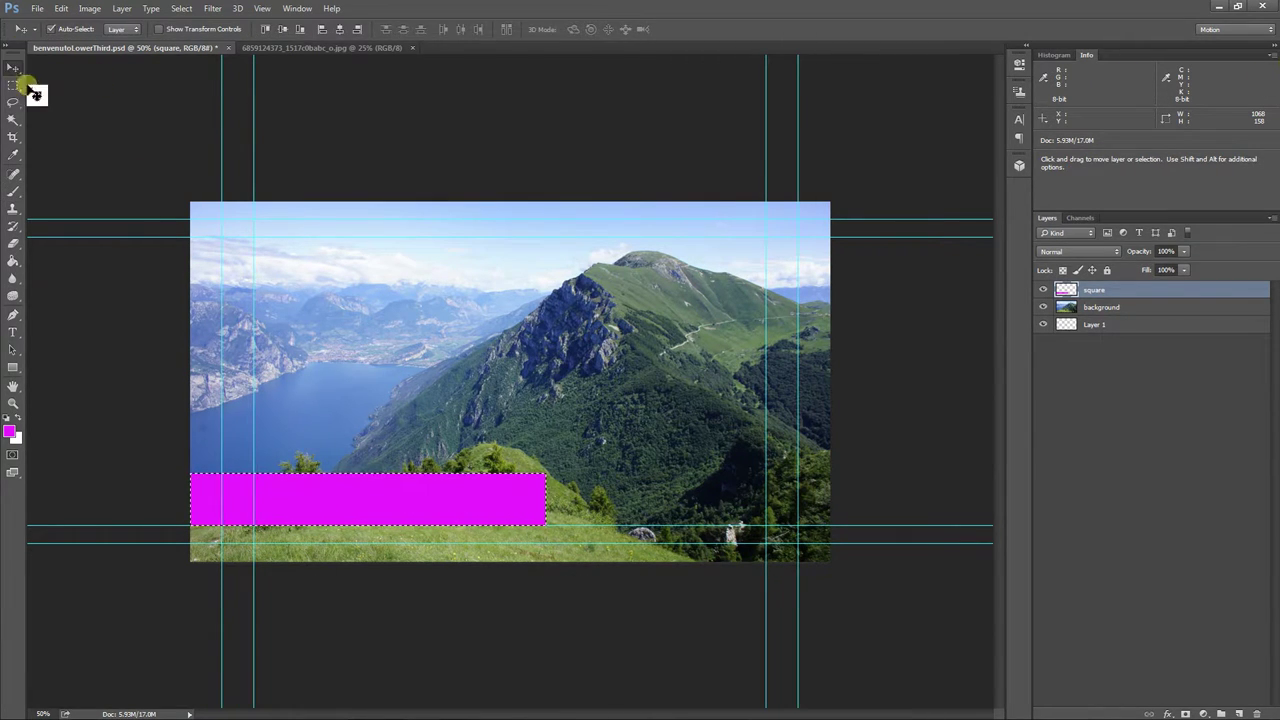
Step: Deselect the magenta strip and nudge it slightly down
left_click_drag(449, 490, 450, 499)
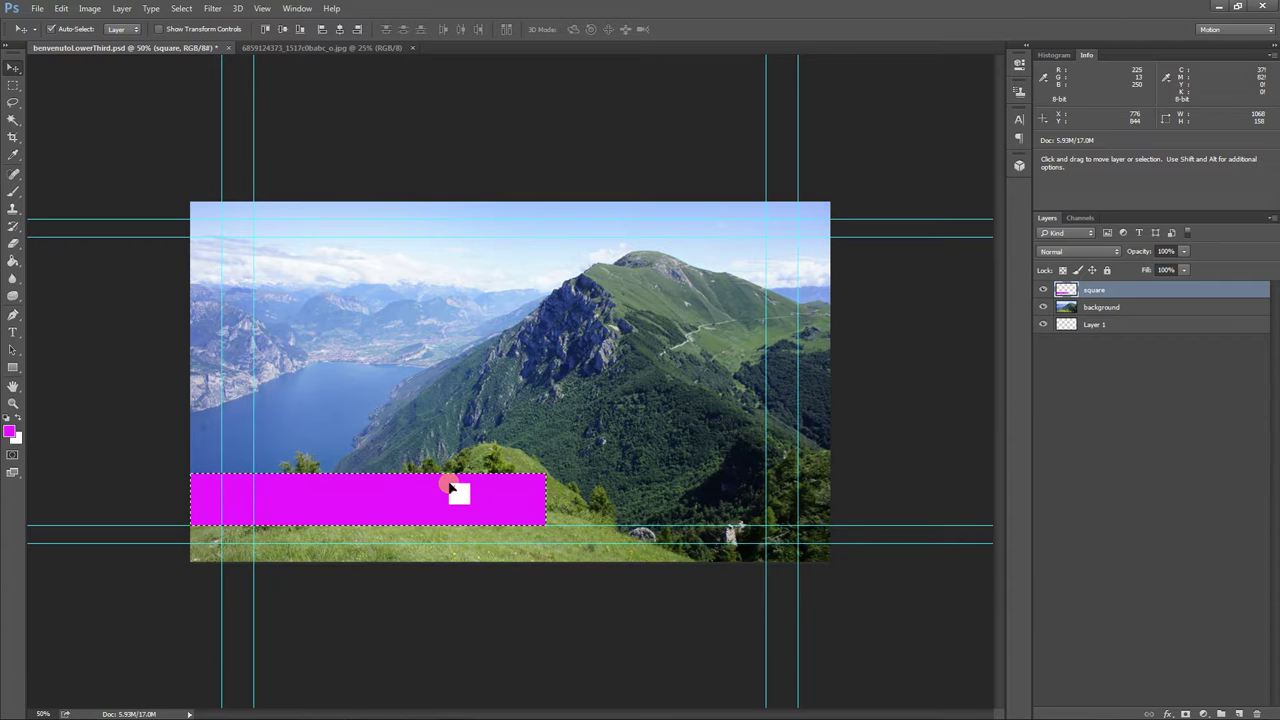
left_click(182, 9)
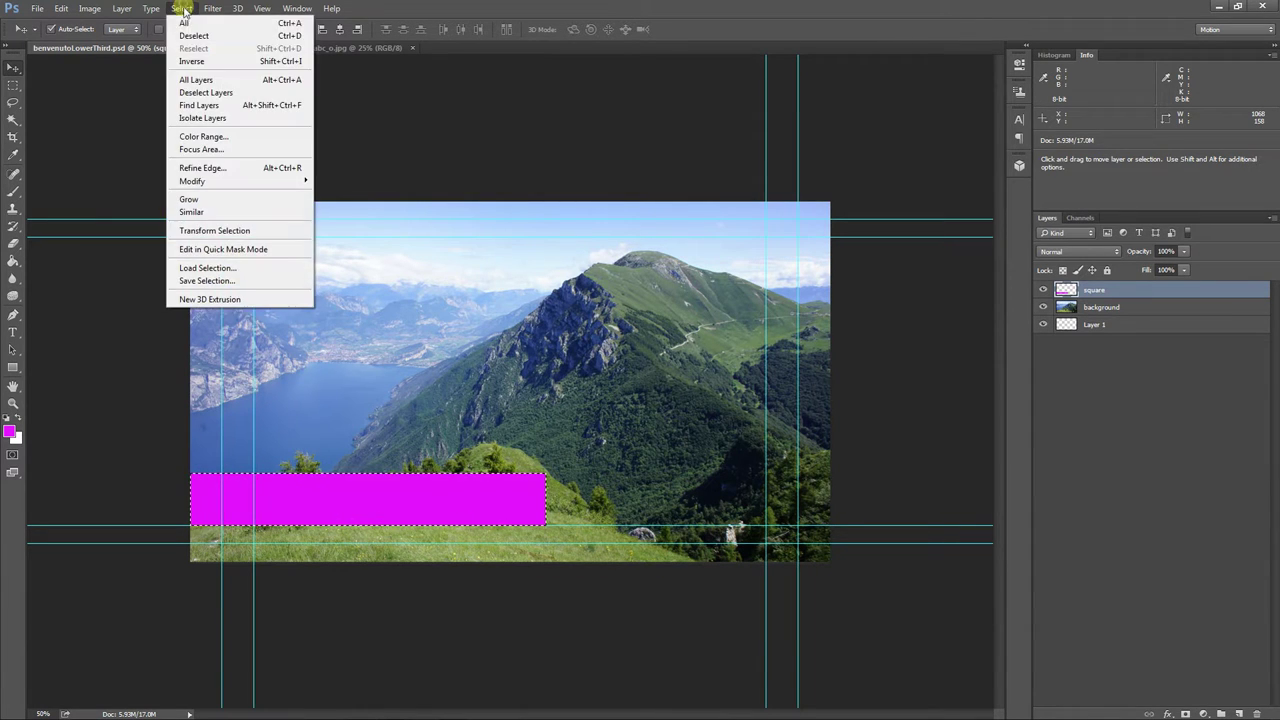
left_click(186, 22)
left_click_drag(460, 506, 458, 502)
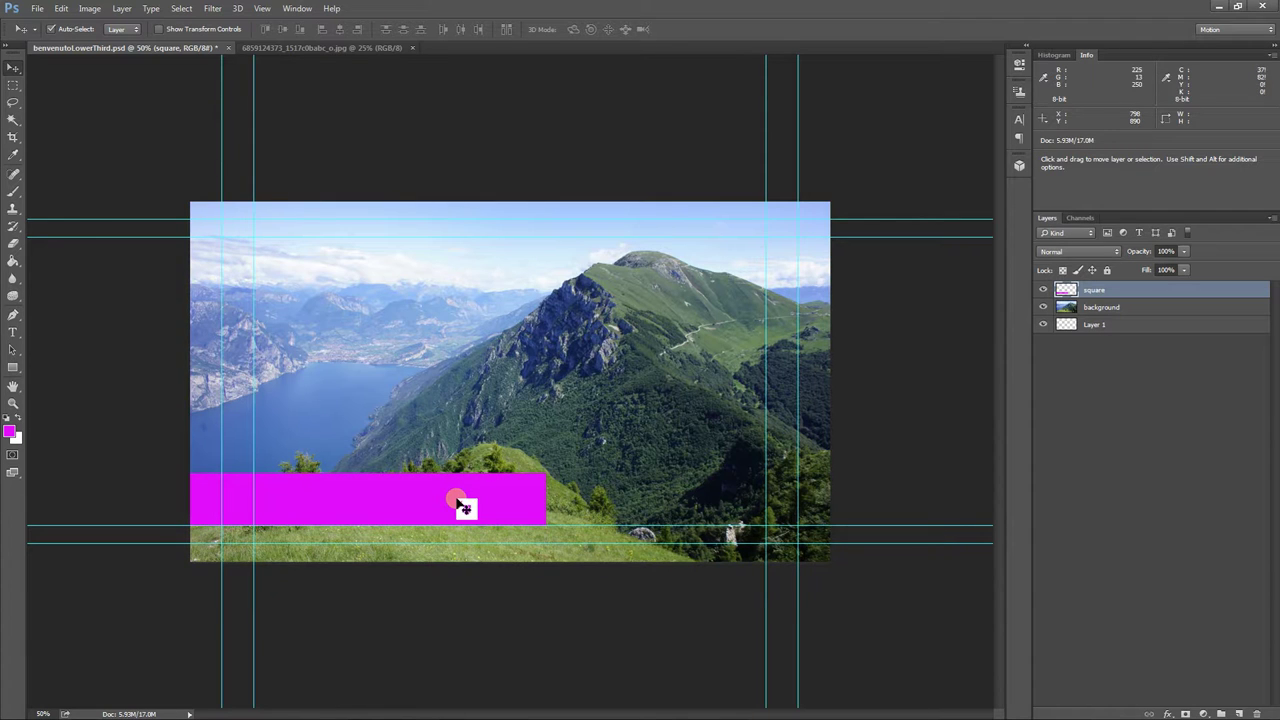
Step: Widen the magenta strip to the right with Free Transform, then reload its selection
left_click(62, 9)
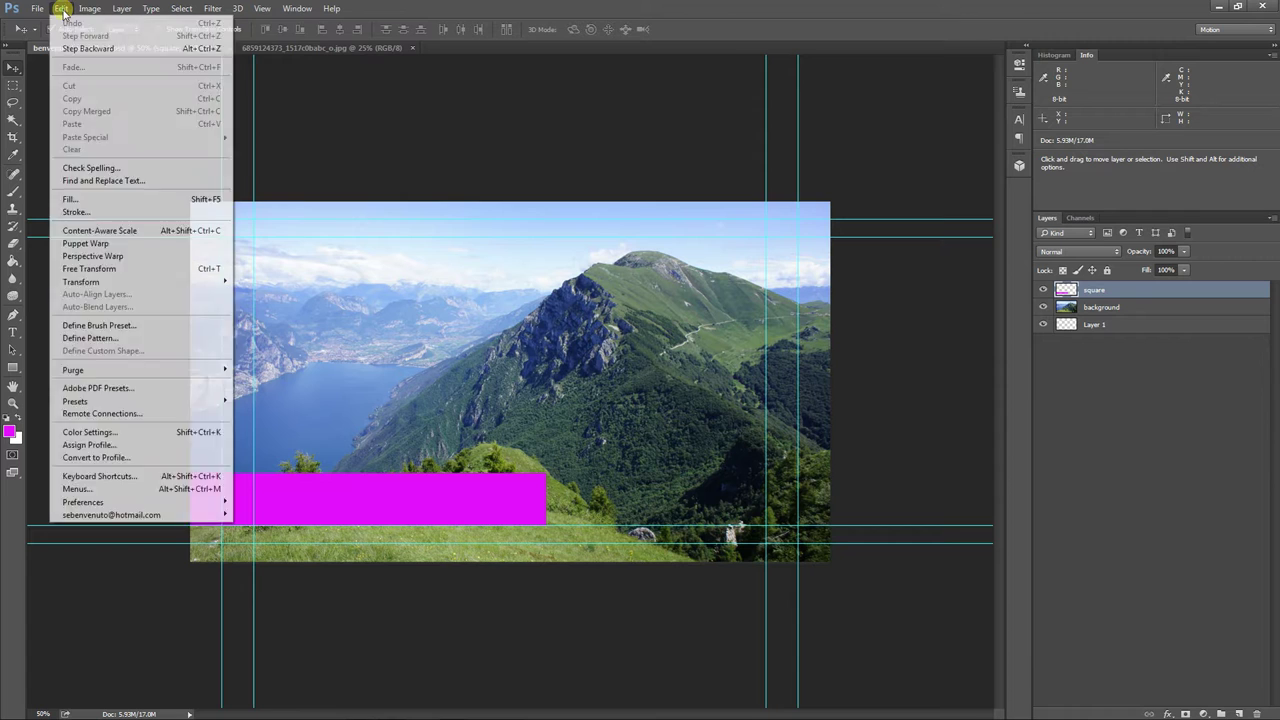
left_click(143, 270)
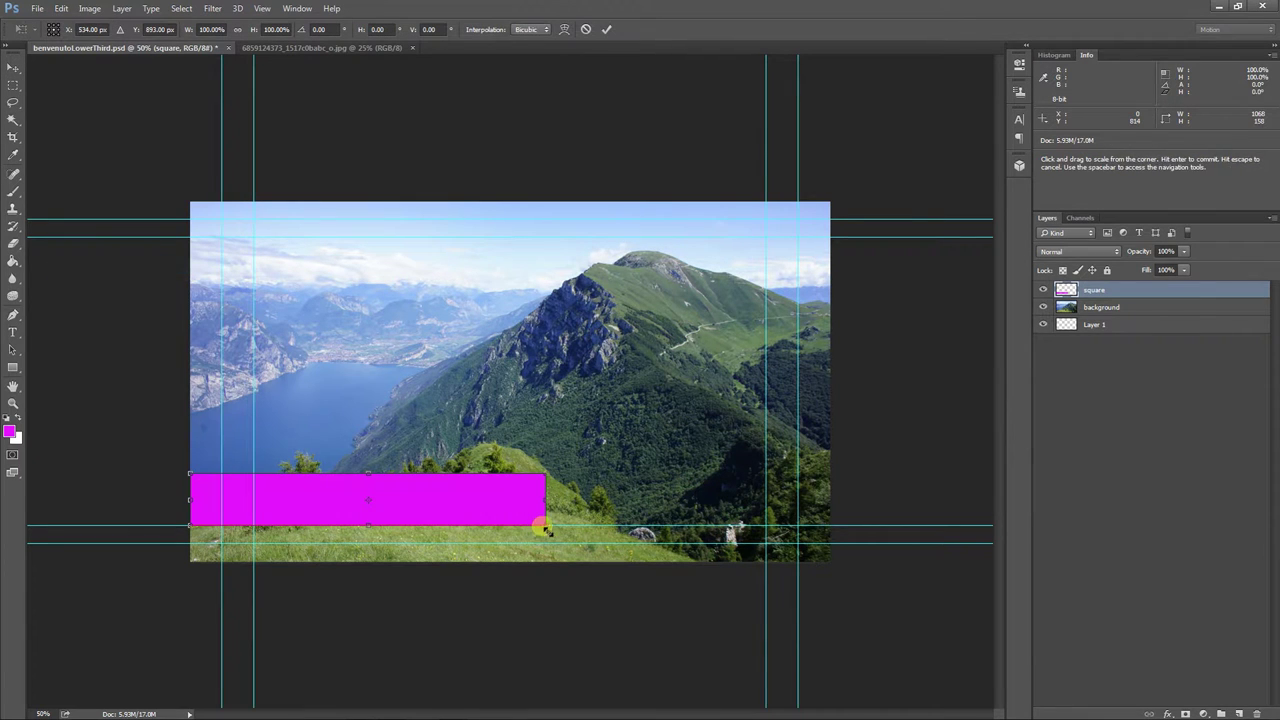
left_click_drag(546, 500, 575, 503)
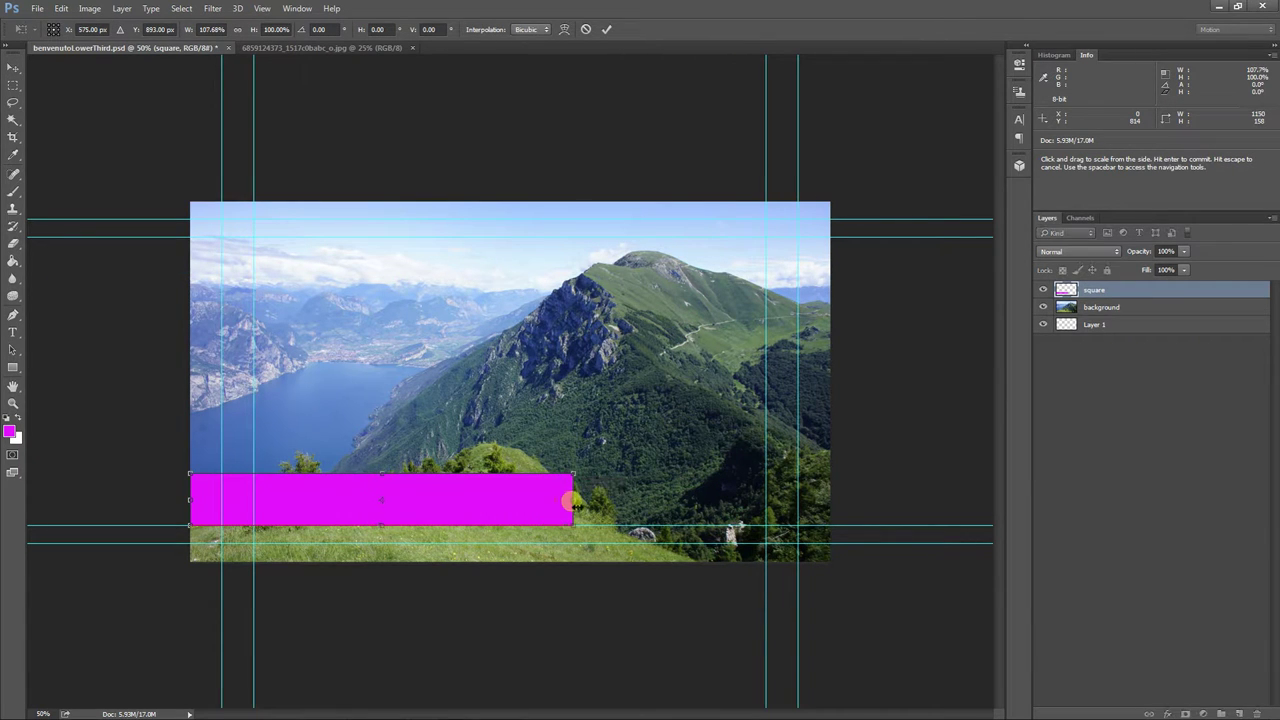
key("Return")
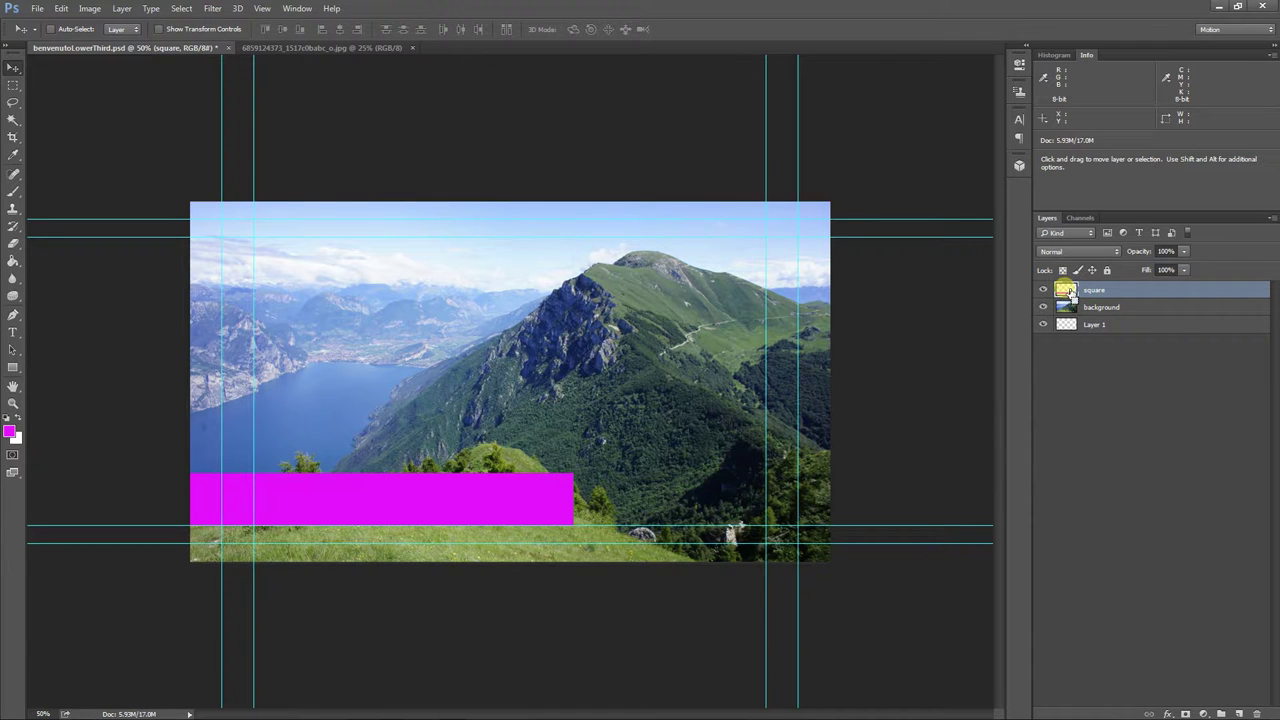
left_click(1066, 290, "ctrl")
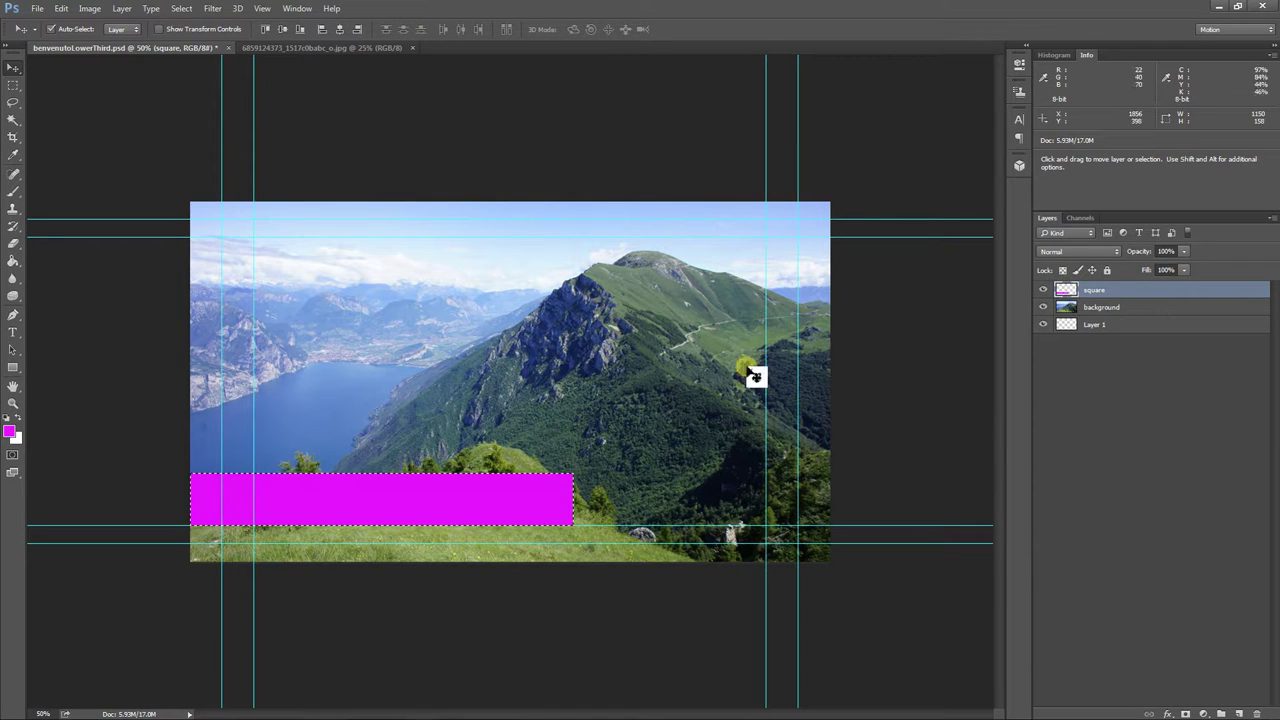
left_click(10, 432)
Step: Set the foreground colour to orange in the Color Picker
left_click(658, 200)
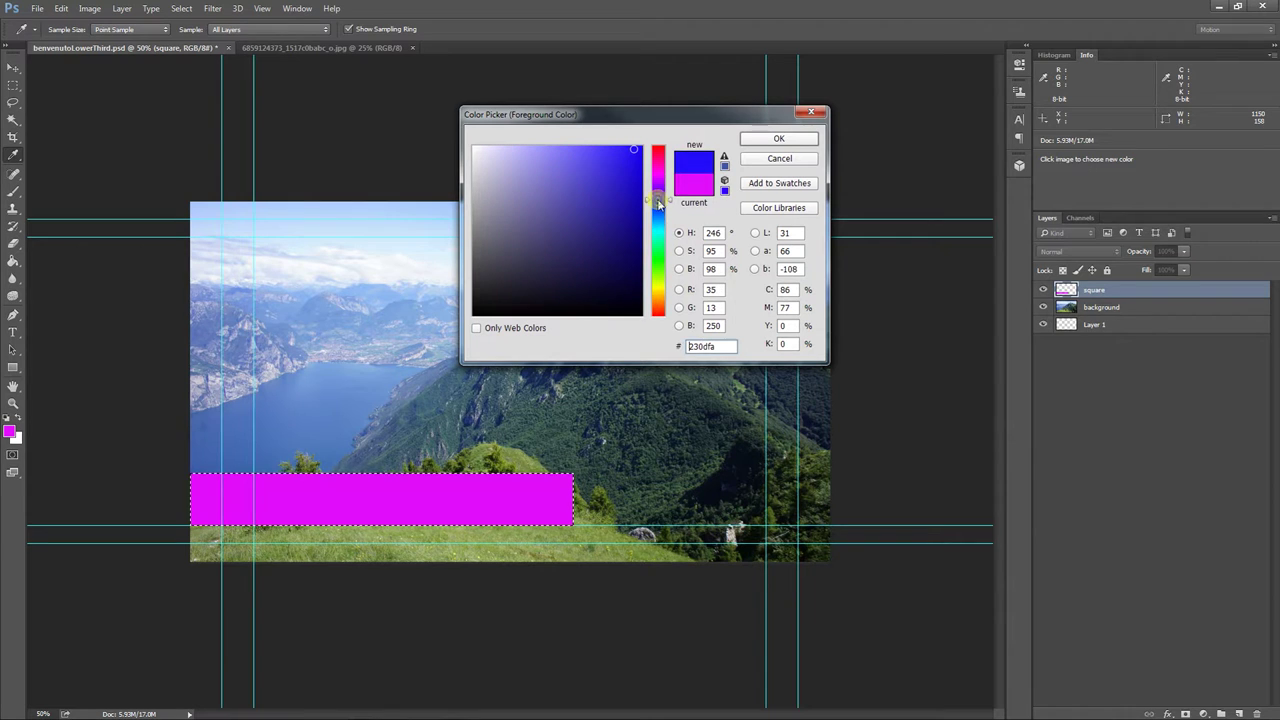
left_click_drag(669, 204, 669, 222)
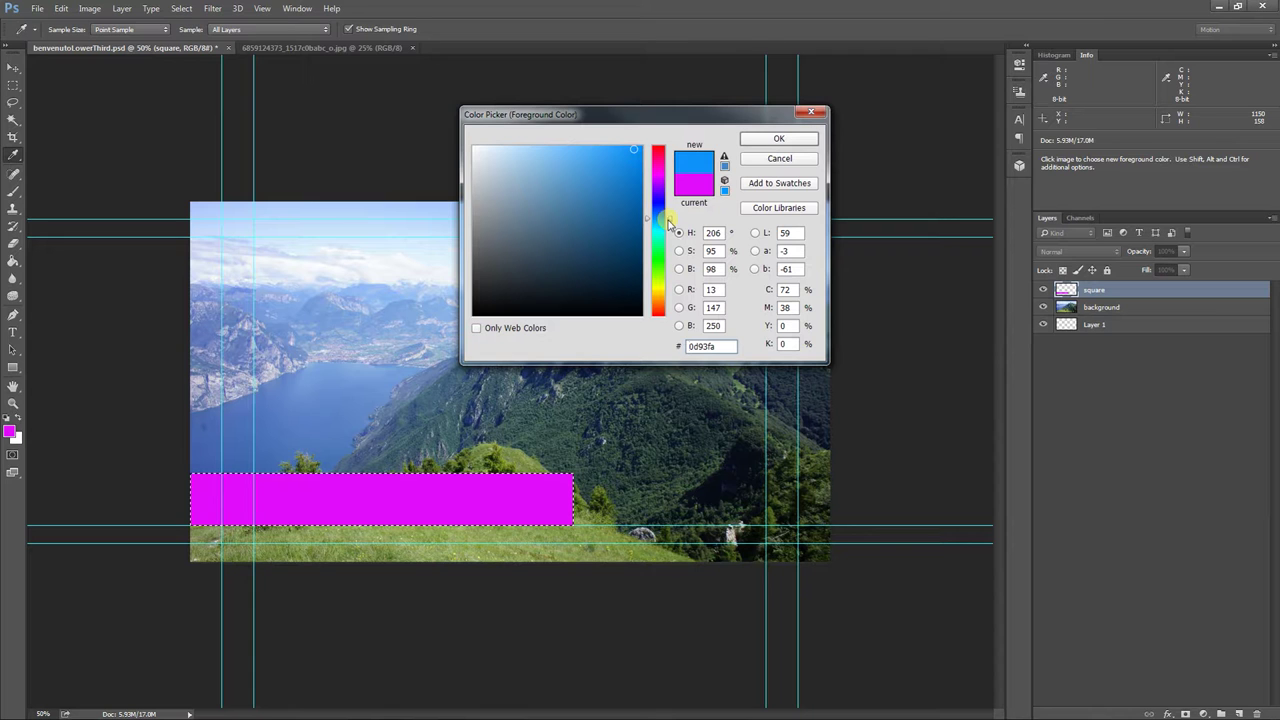
left_click_drag(669, 222, 671, 300)
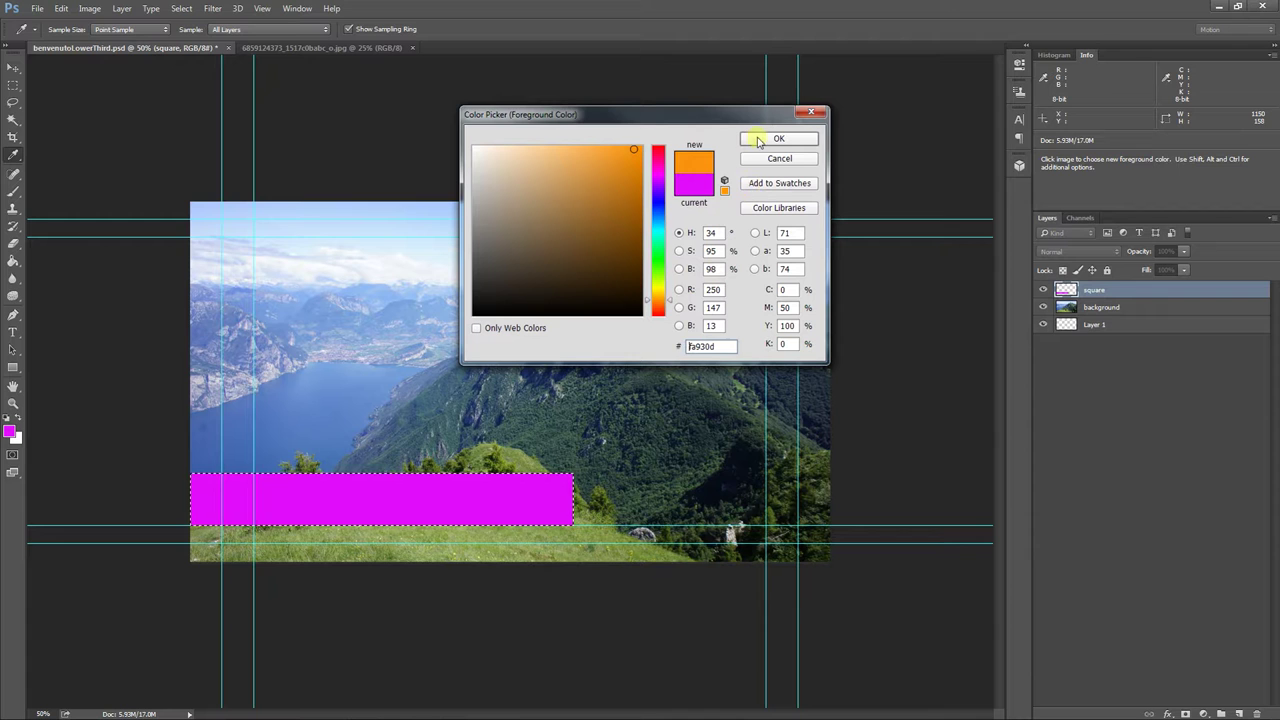
left_click(772, 138)
Step: Paint orange over the selected magenta bar, then deselect it
key("v")
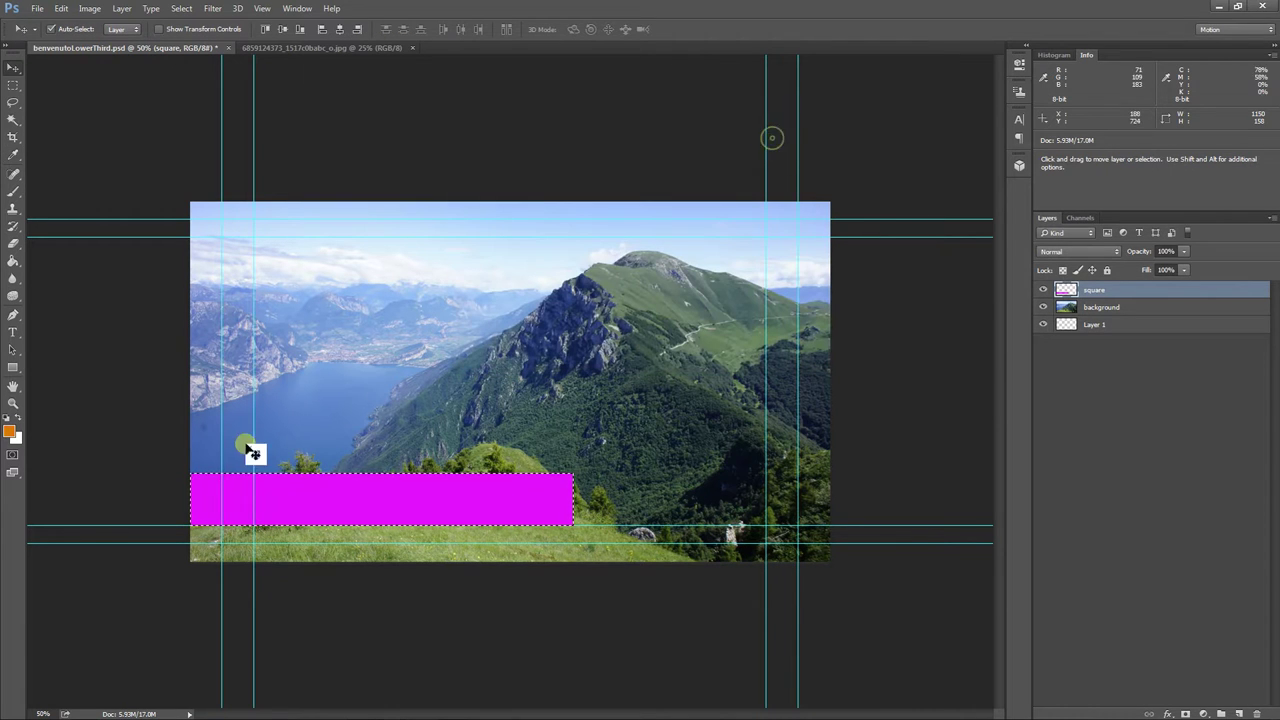
key("b")
mouse_move(188, 488)
left_mouse_down()
mouse_move(201, 534)
mouse_move(224, 574)
mouse_move(249, 573)
mouse_move(267, 502)
mouse_move(319, 520)
mouse_move(340, 504)
mouse_move(397, 547)
mouse_move(422, 523)
mouse_move(454, 538)
mouse_move(497, 512)
mouse_move(548, 554)
mouse_move(513, 519)
mouse_move(537, 495)
mouse_move(573, 517)
left_mouse_up()
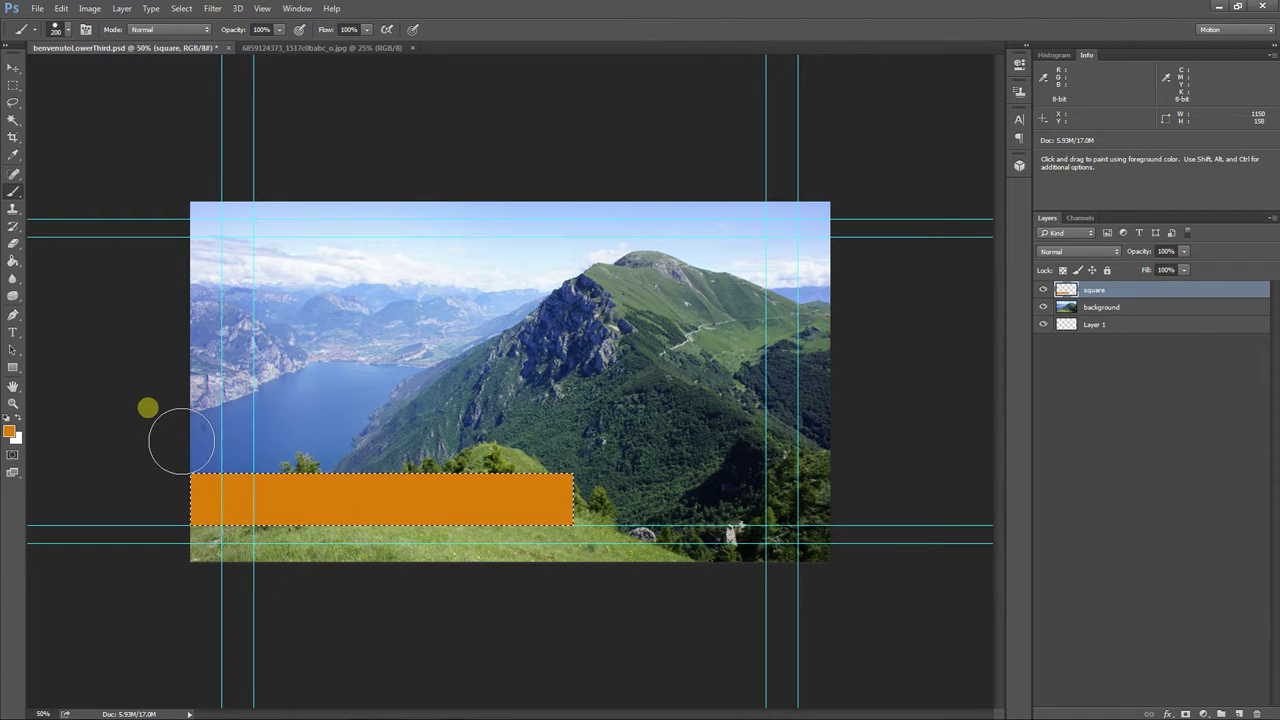
left_click(14, 64)
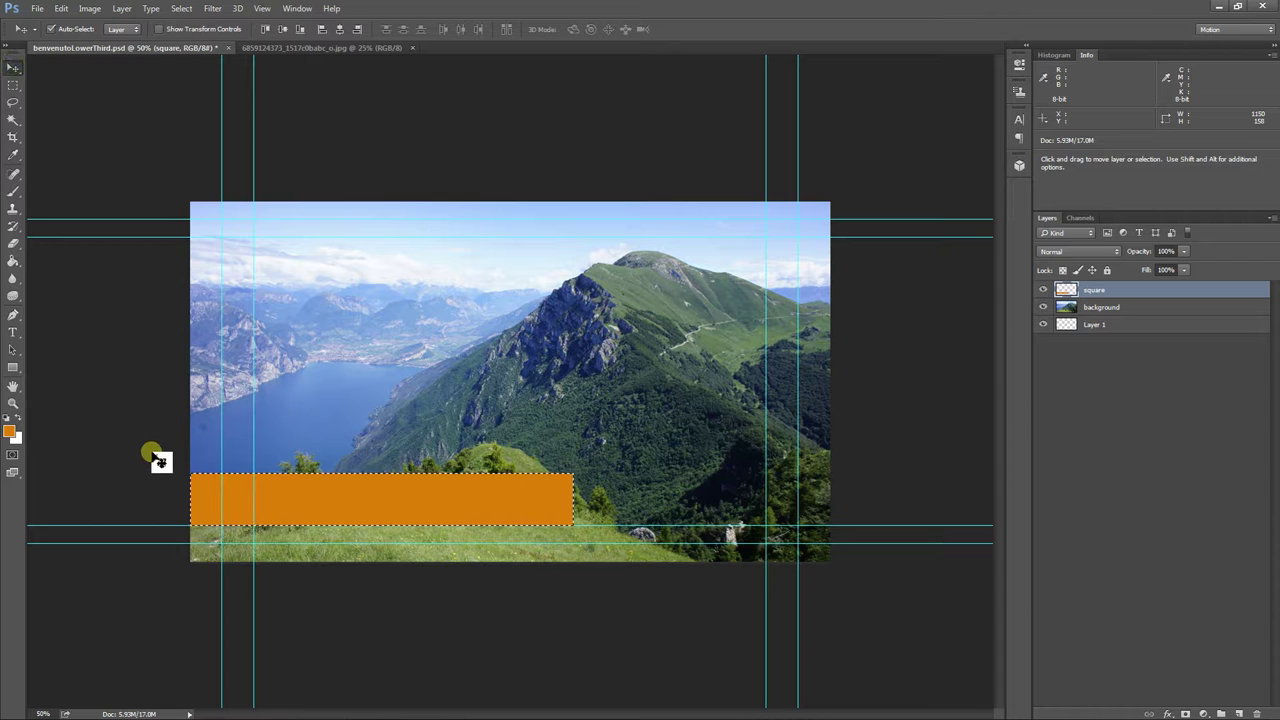
left_click(186, 12)
left_click(194, 35)
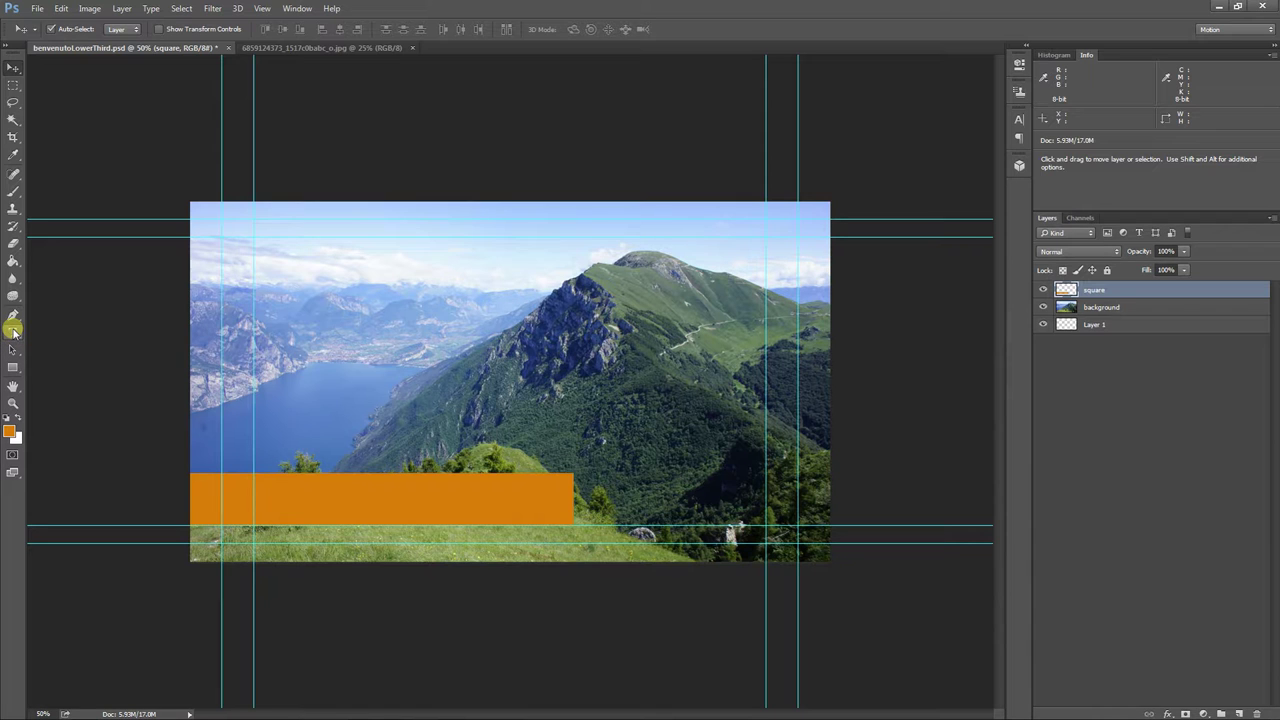
Step: Set the Type tool's text colour to dark blue 0f5b7f
left_click(13, 332)
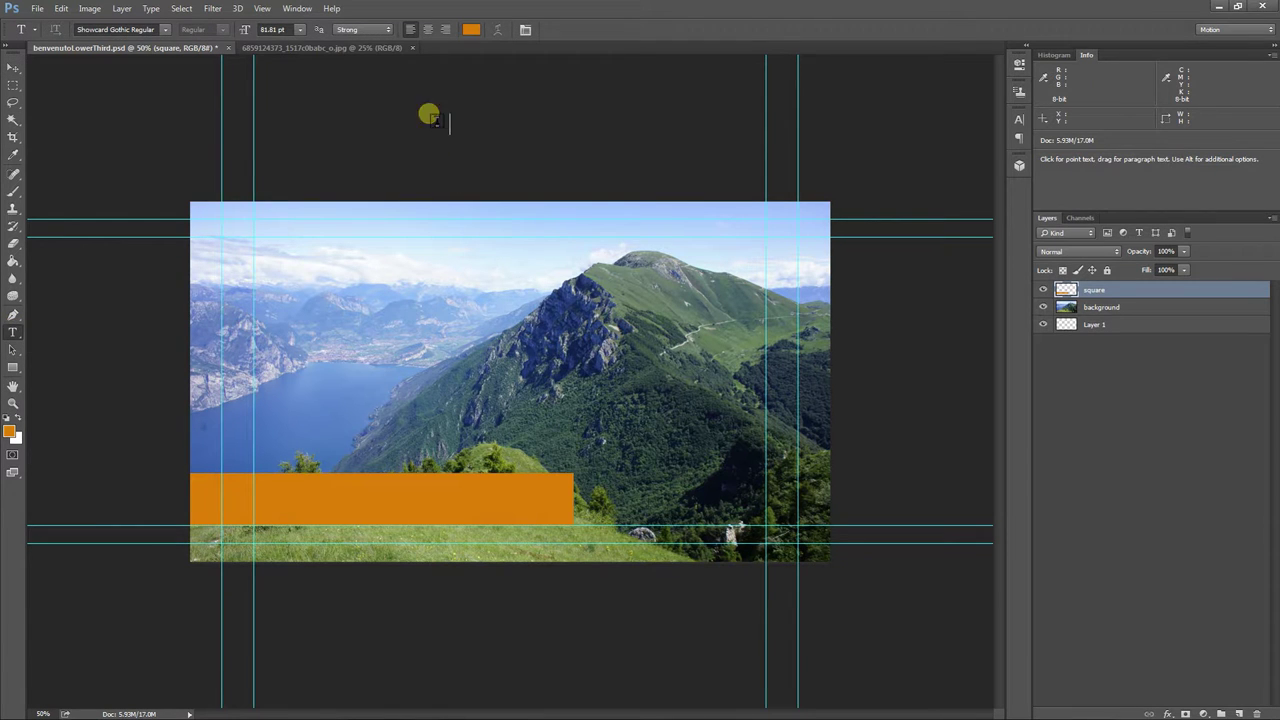
left_click(469, 31)
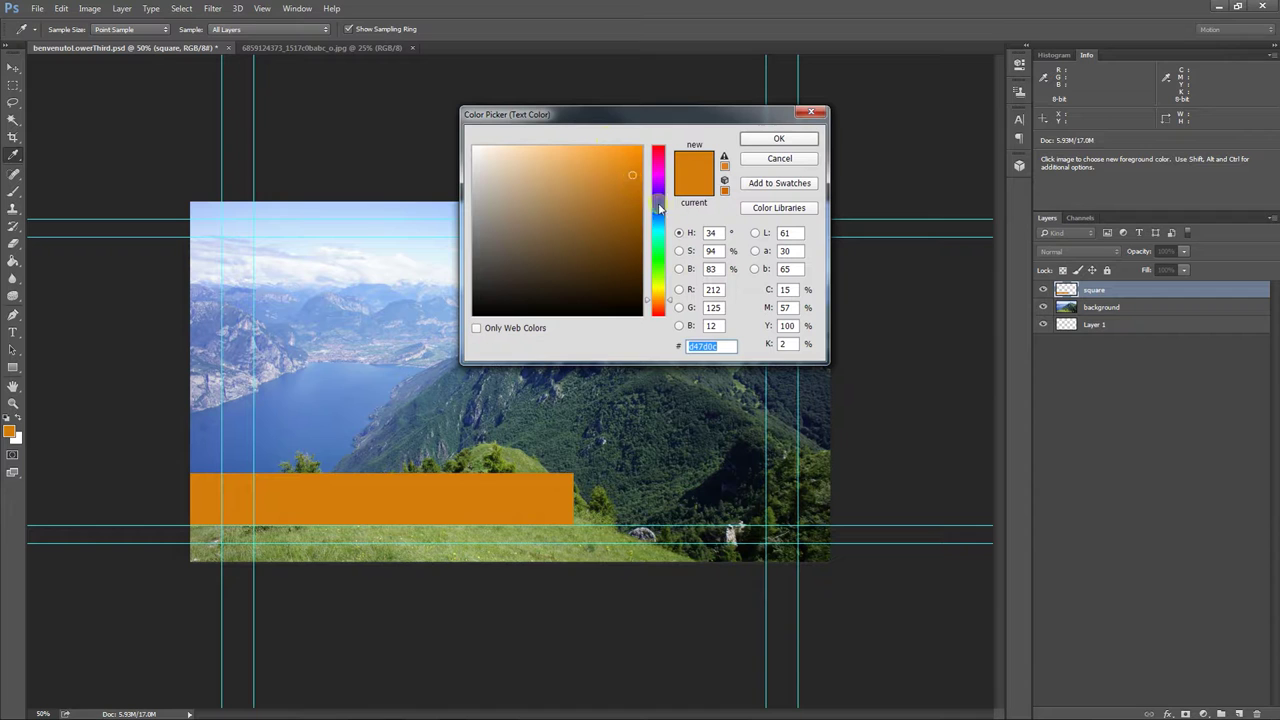
left_click_drag(662, 205, 668, 222)
left_click(622, 231)
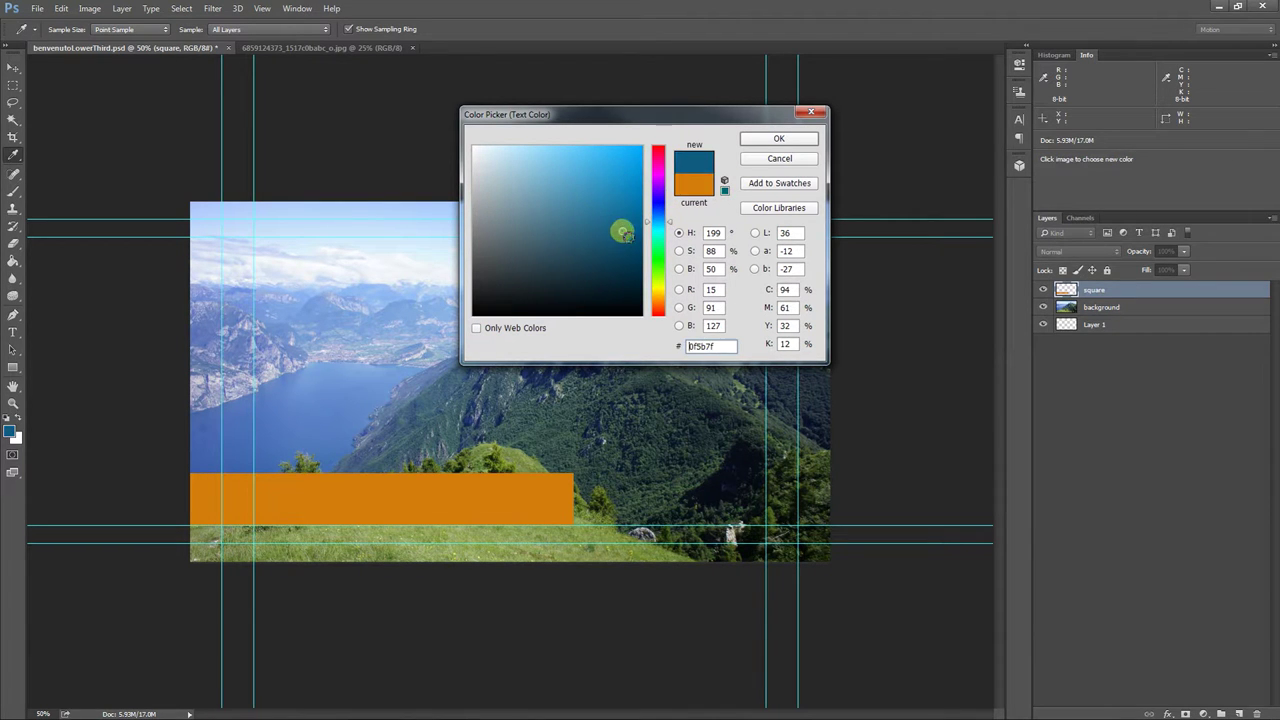
left_click(766, 137)
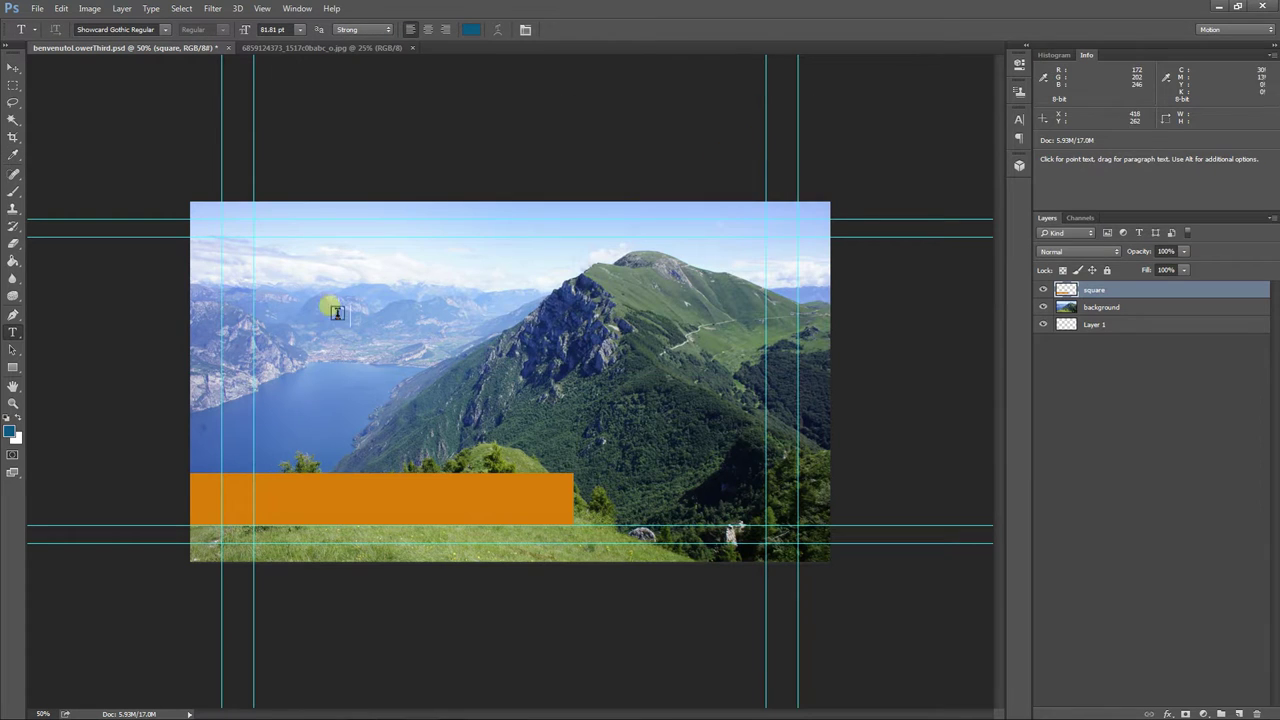
Step: Type the capitalised title 'Lovely Mountains are lovely' on the orange bar and shift it left
left_click(299, 508)
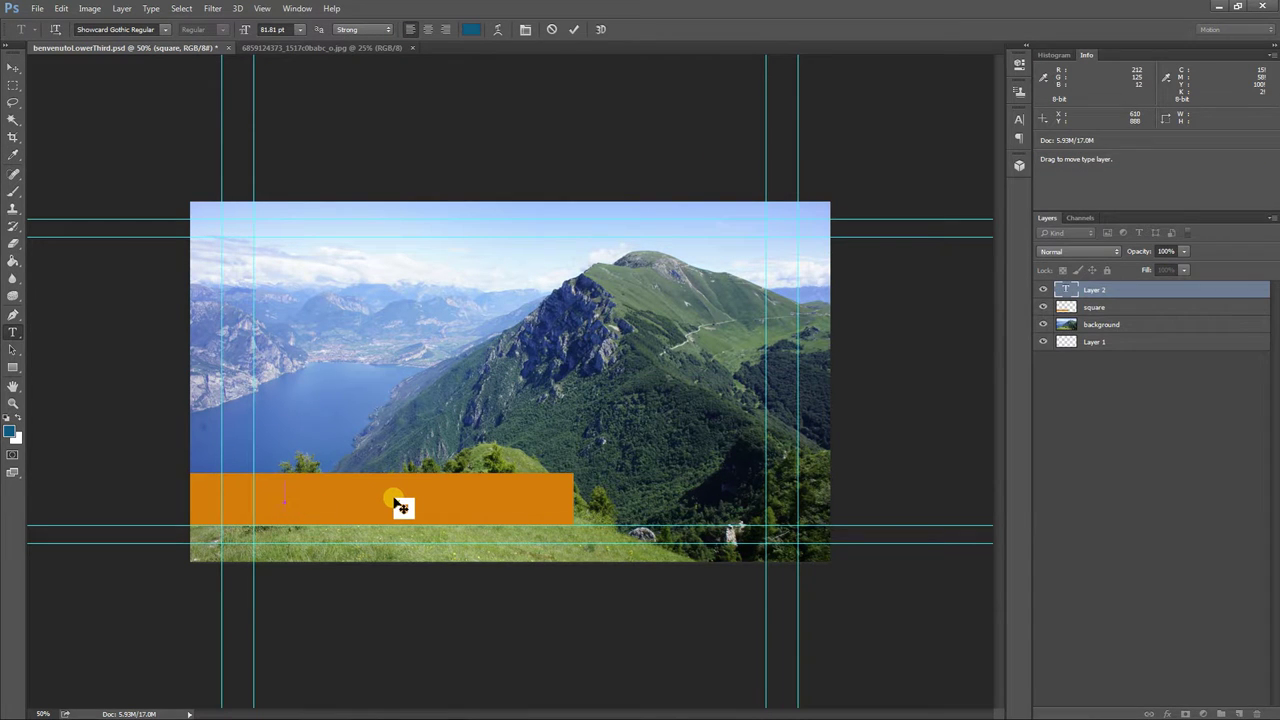
type("LOVELY MOUNTAIN")
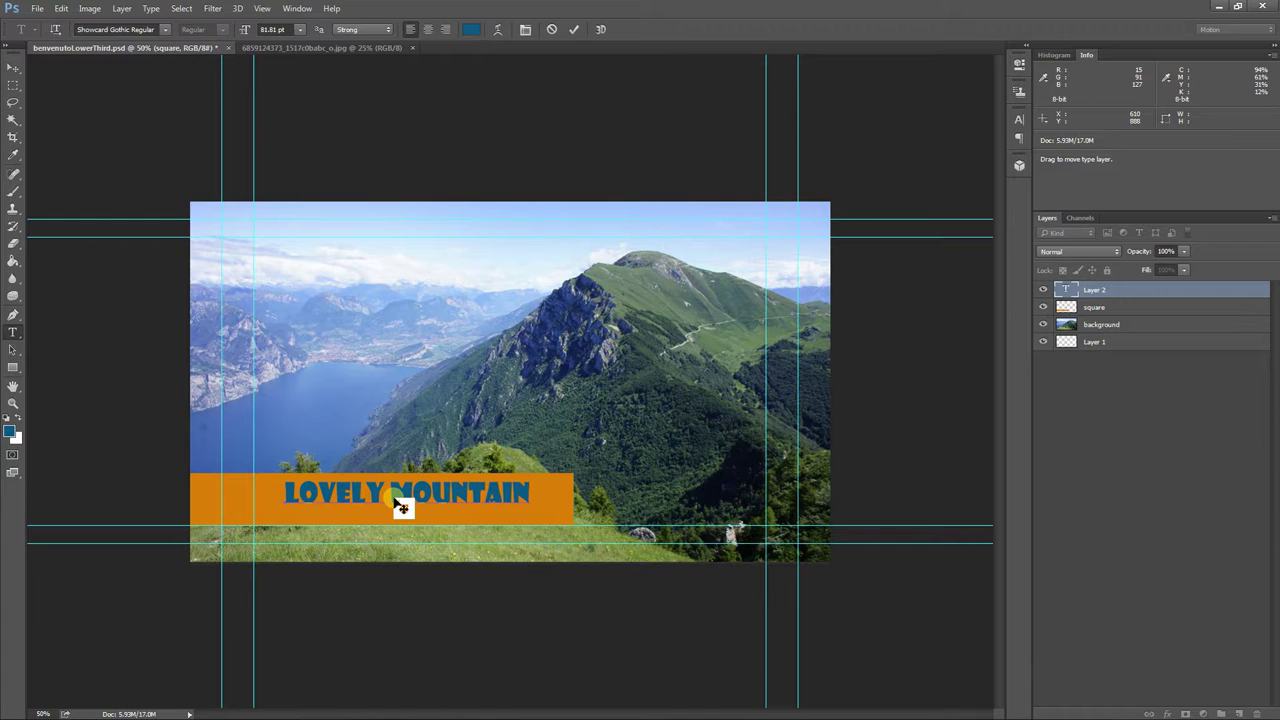
type("S ARE LOVELY")
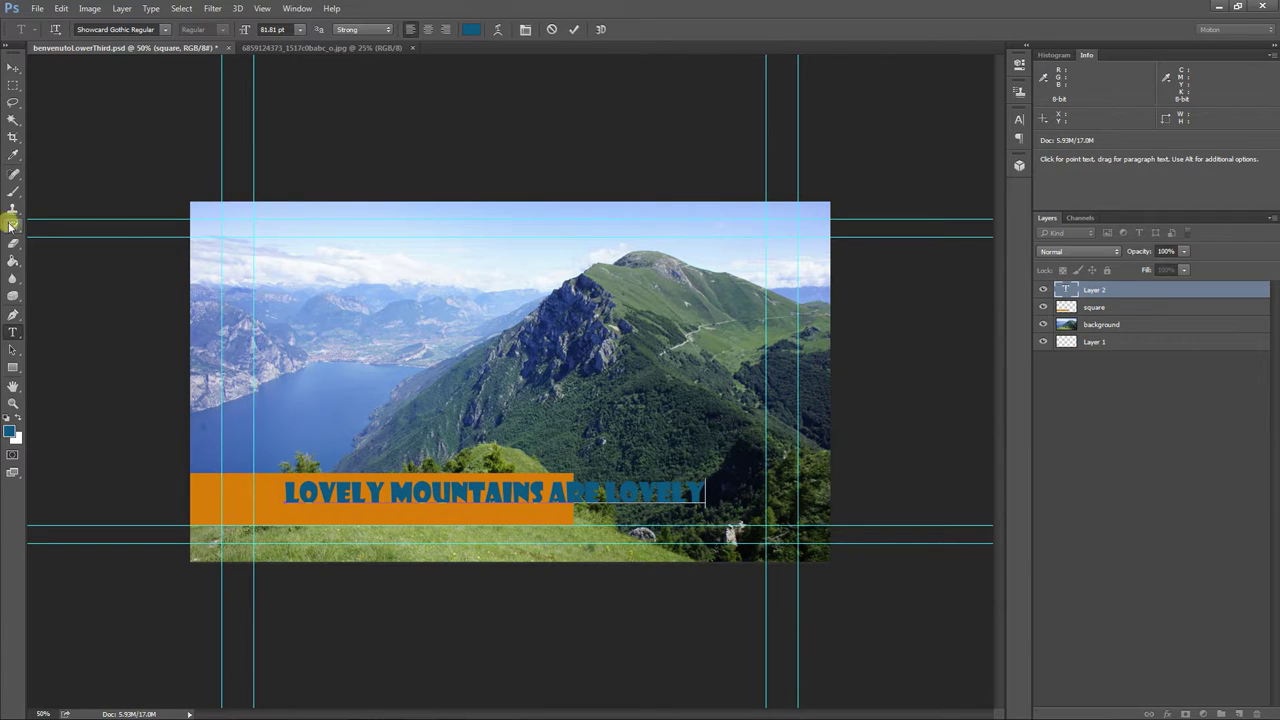
left_click(13, 67)
left_click_drag(416, 497, 381, 497)
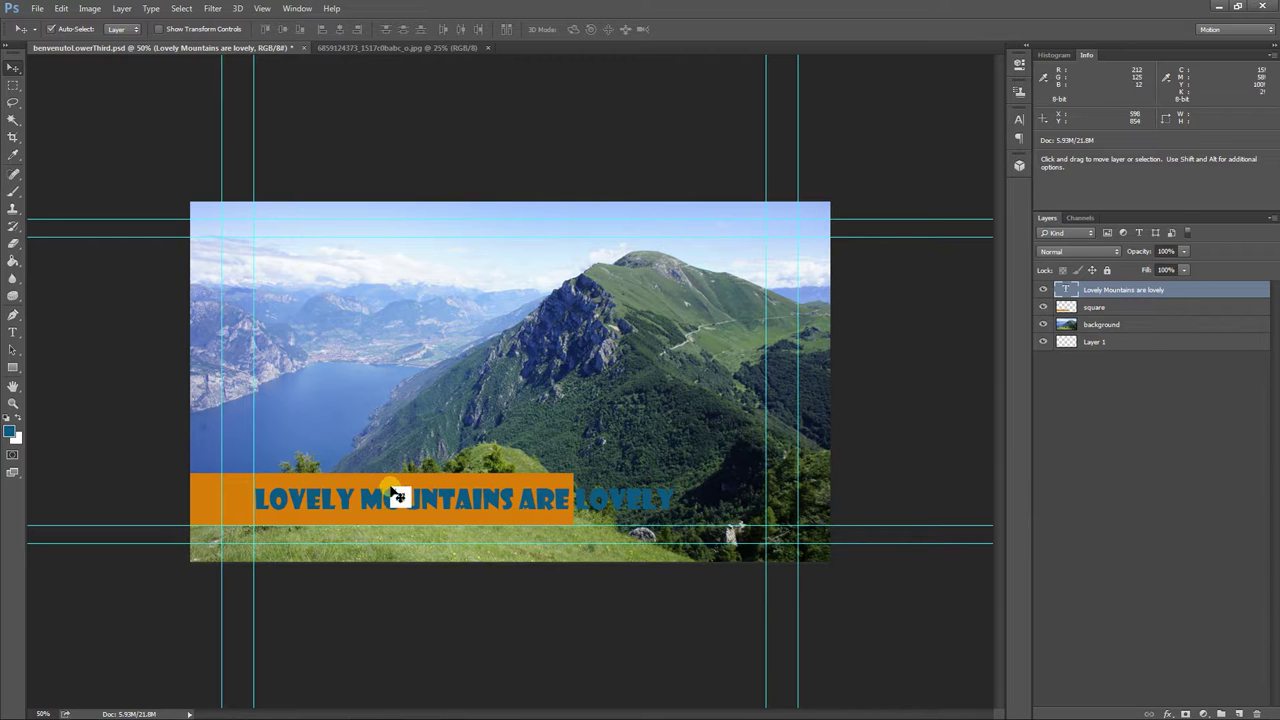
Step: Change the title's font to Perpetua Bold
double_click(1065, 289)
left_click(165, 29)
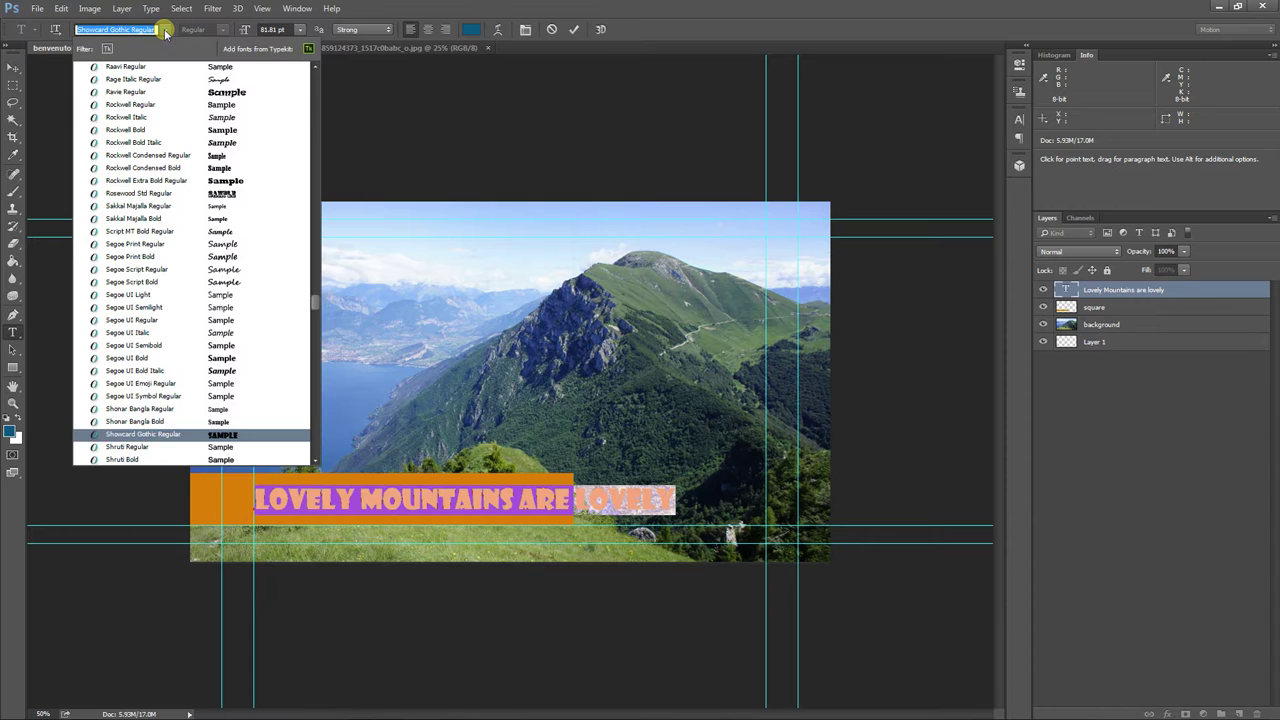
scroll(310, 297, "up", 8)
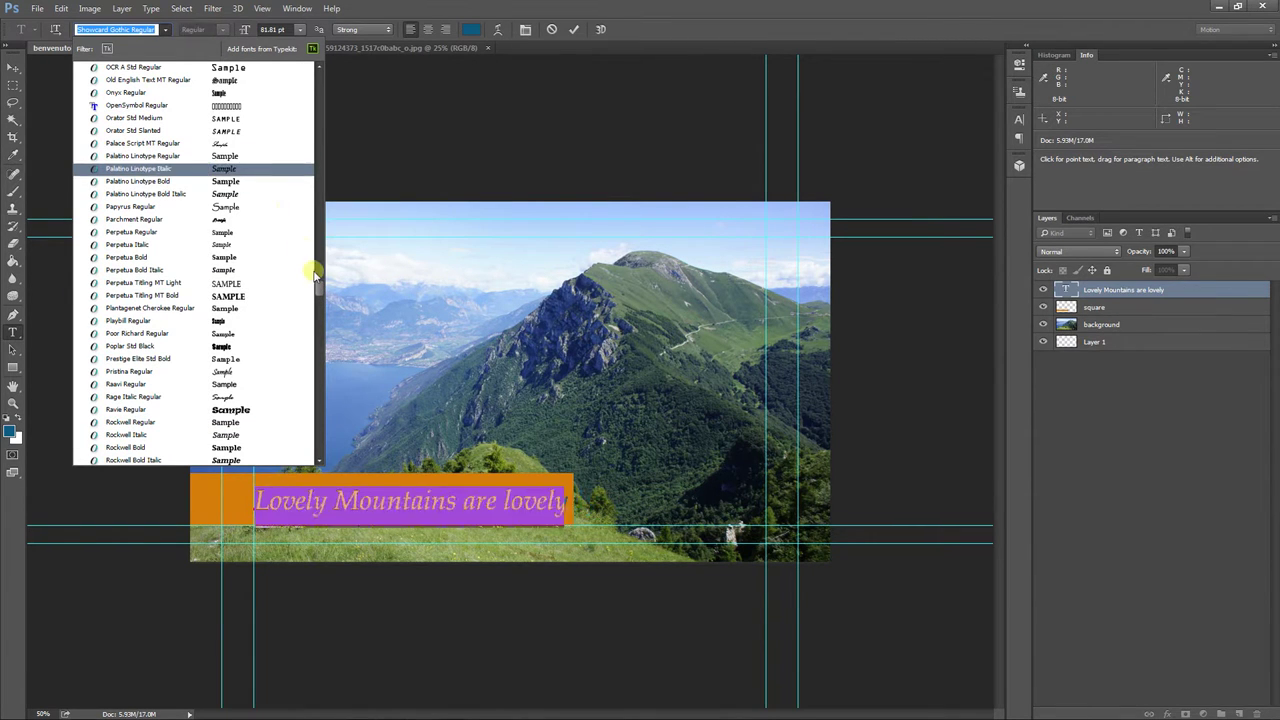
left_click(206, 257)
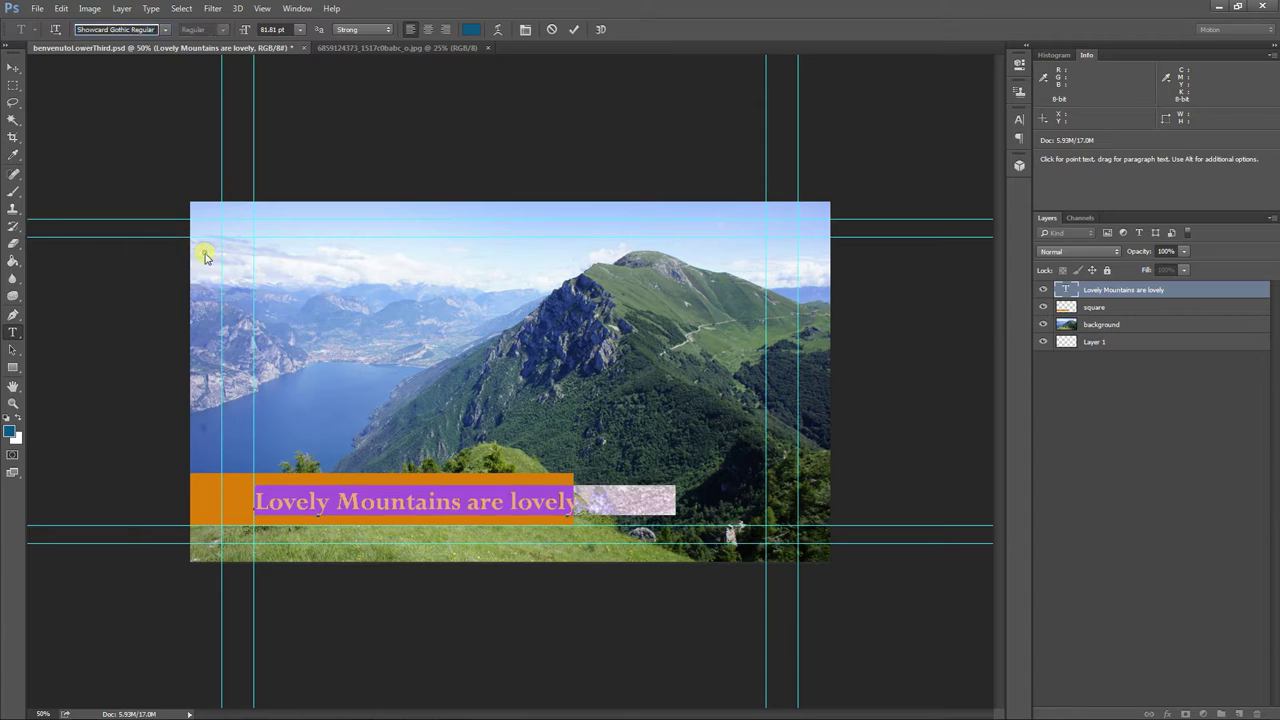
left_click(13, 68)
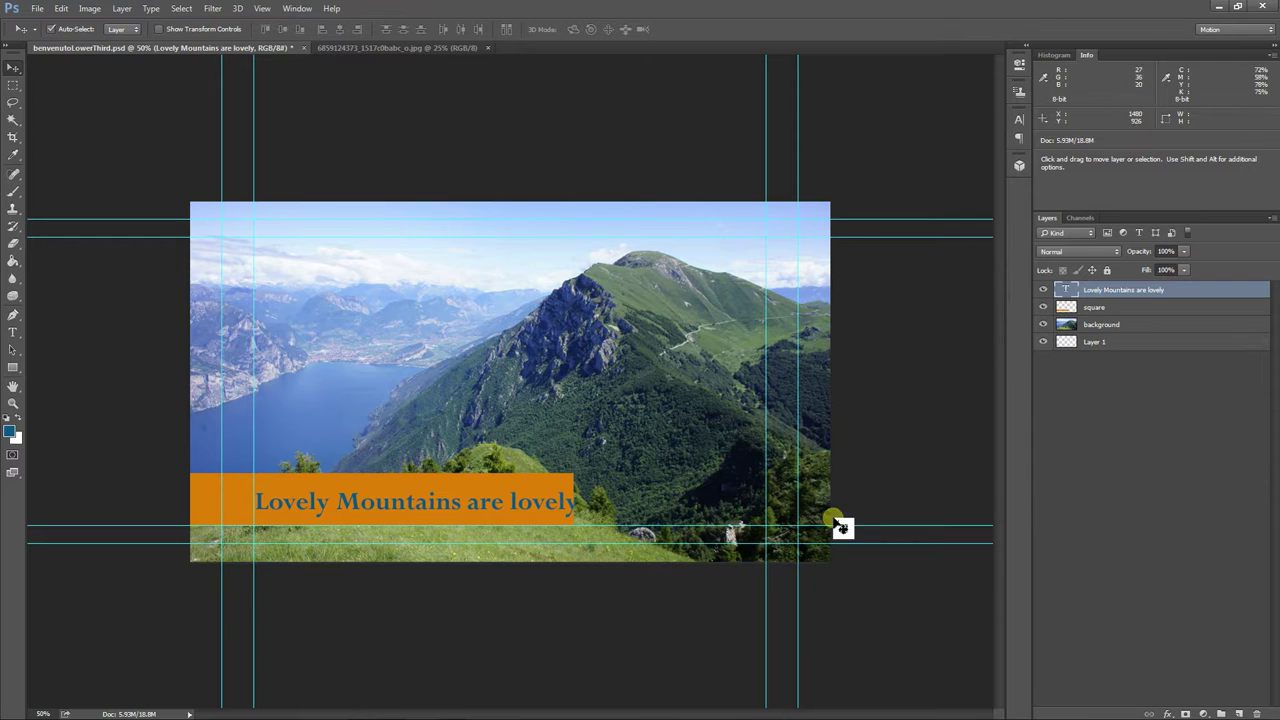
Step: Replace the lowercase l in the final word with a capital L
double_click(1066, 289)
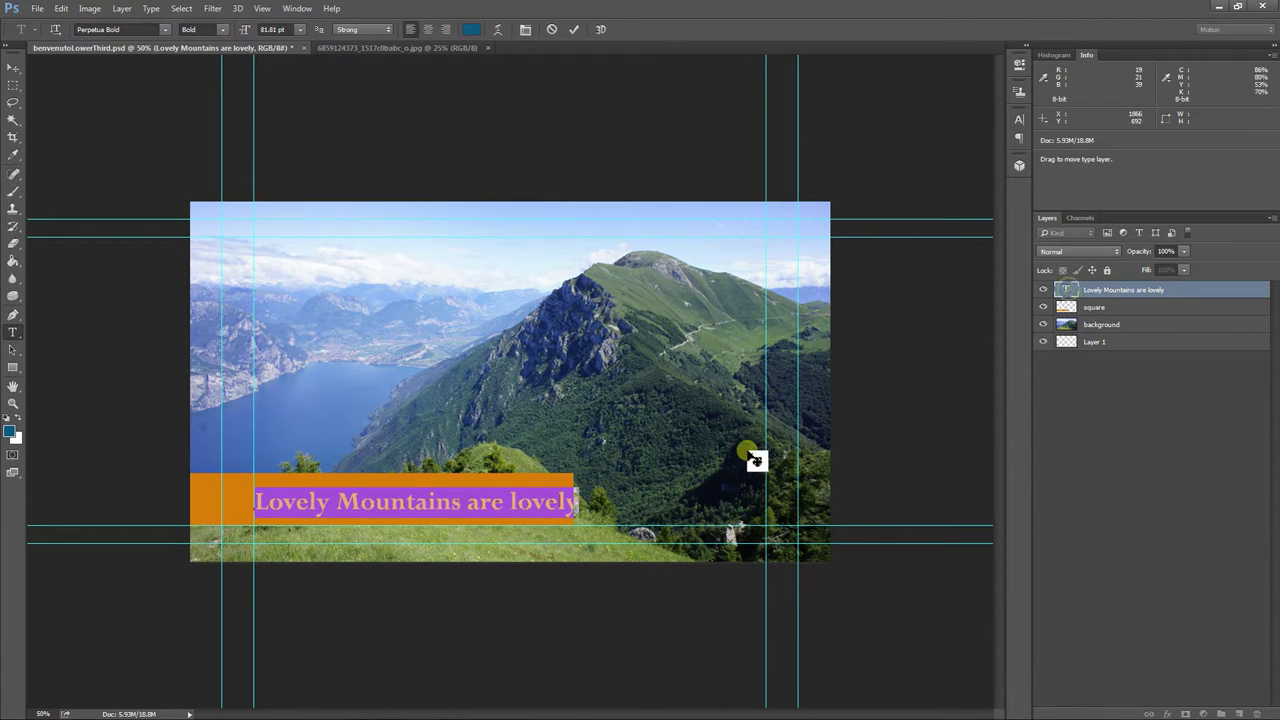
left_click(530, 503)
key("BackSpace")
type("L")
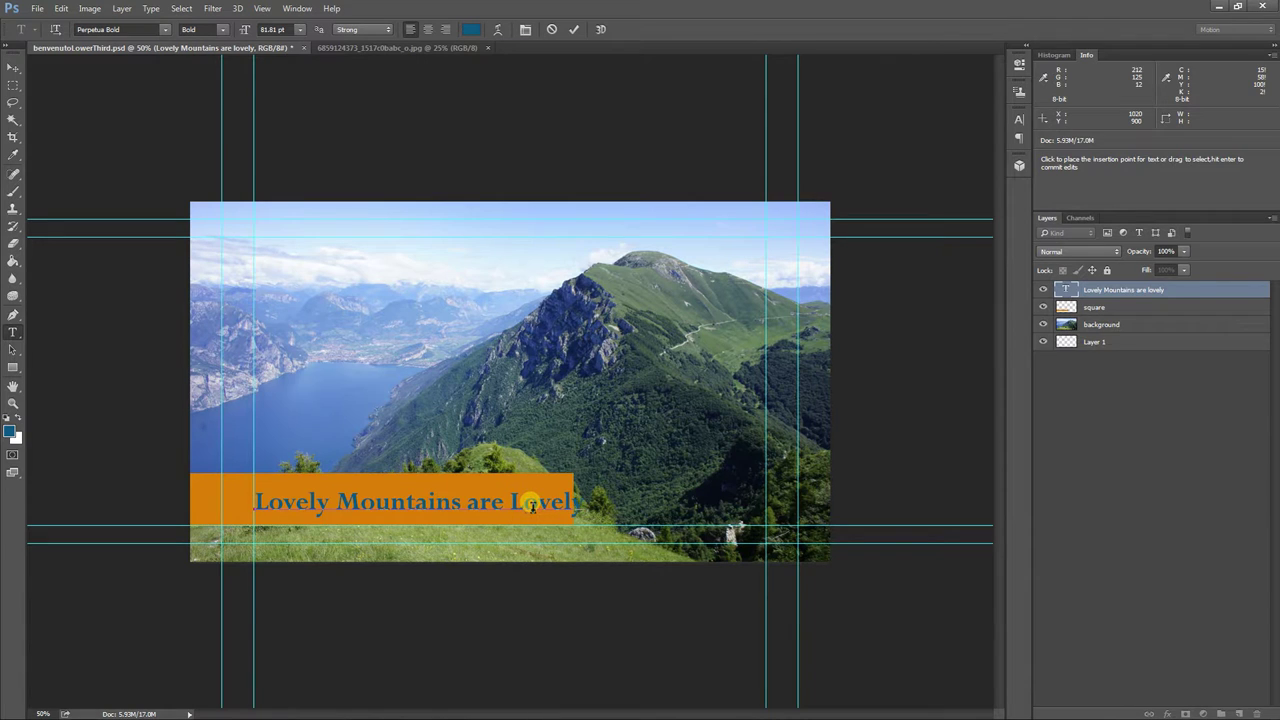
left_click(12, 70)
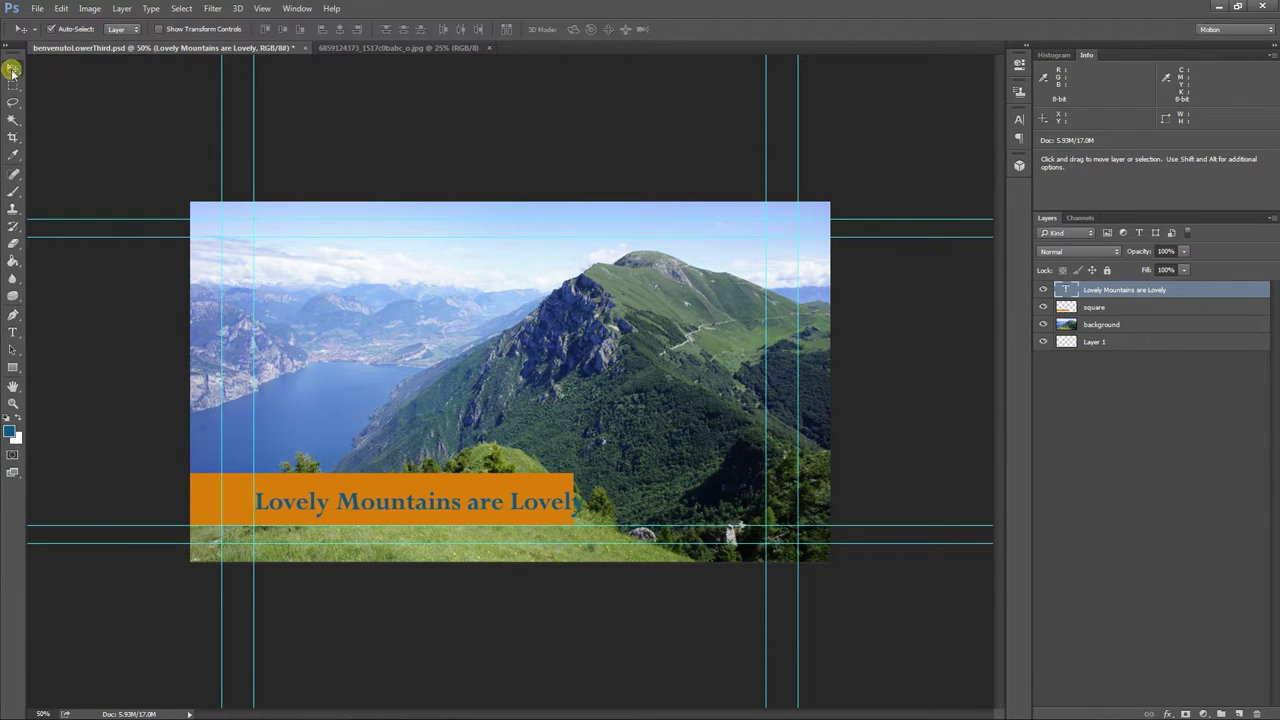
left_click(1042, 332)
Step: Switch the title's font to Arimo Regular
double_click(1065, 289)
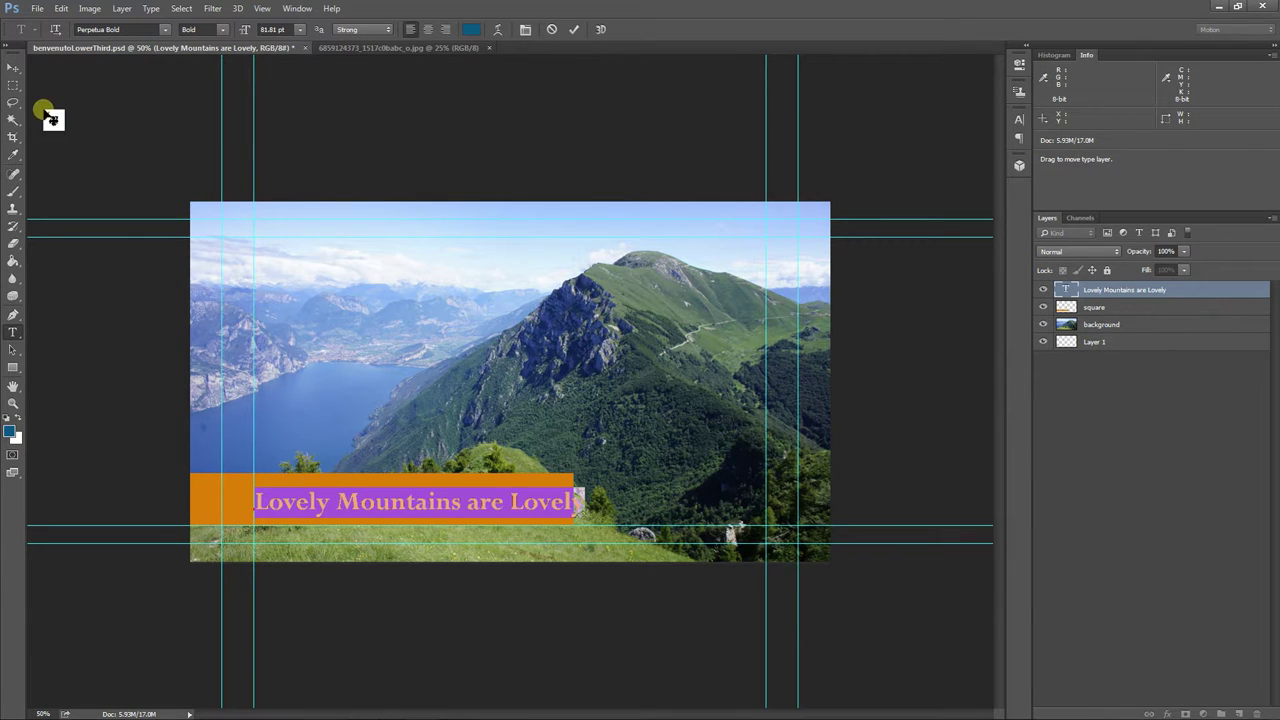
left_click(165, 29)
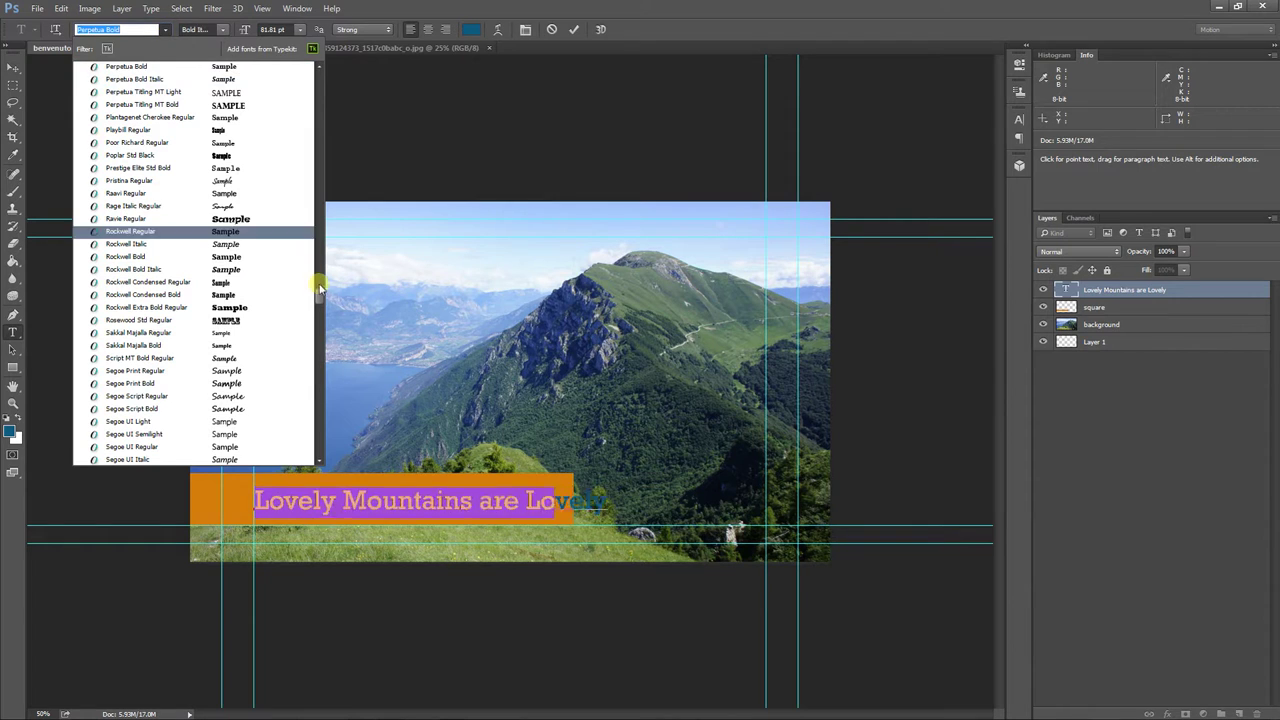
left_click_drag(318, 294, 333, 90)
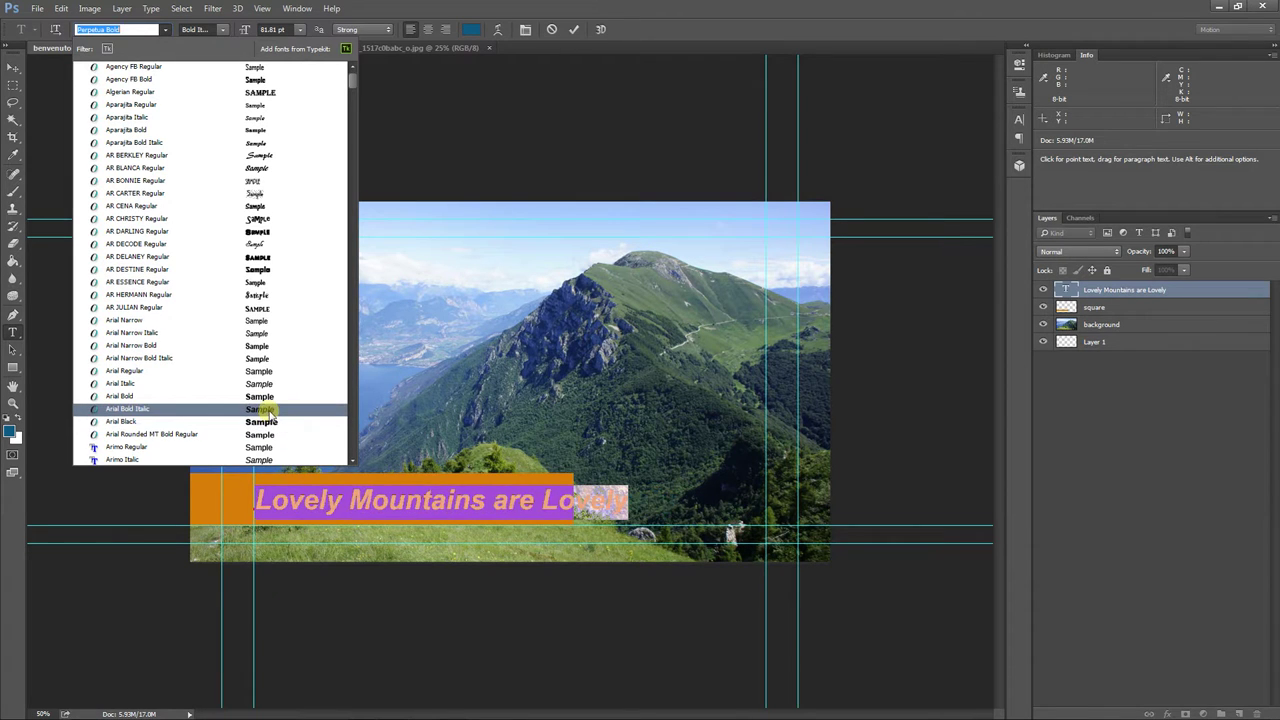
scroll(270, 411, "down", 2)
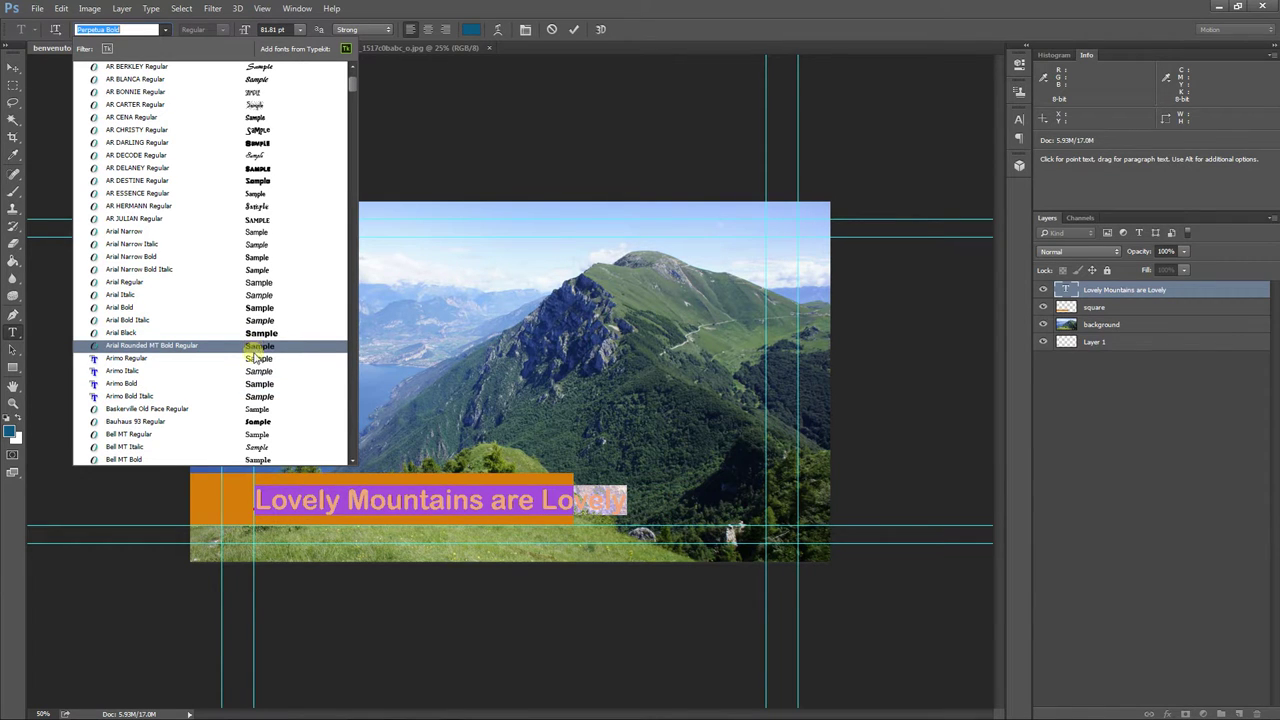
left_click(256, 360)
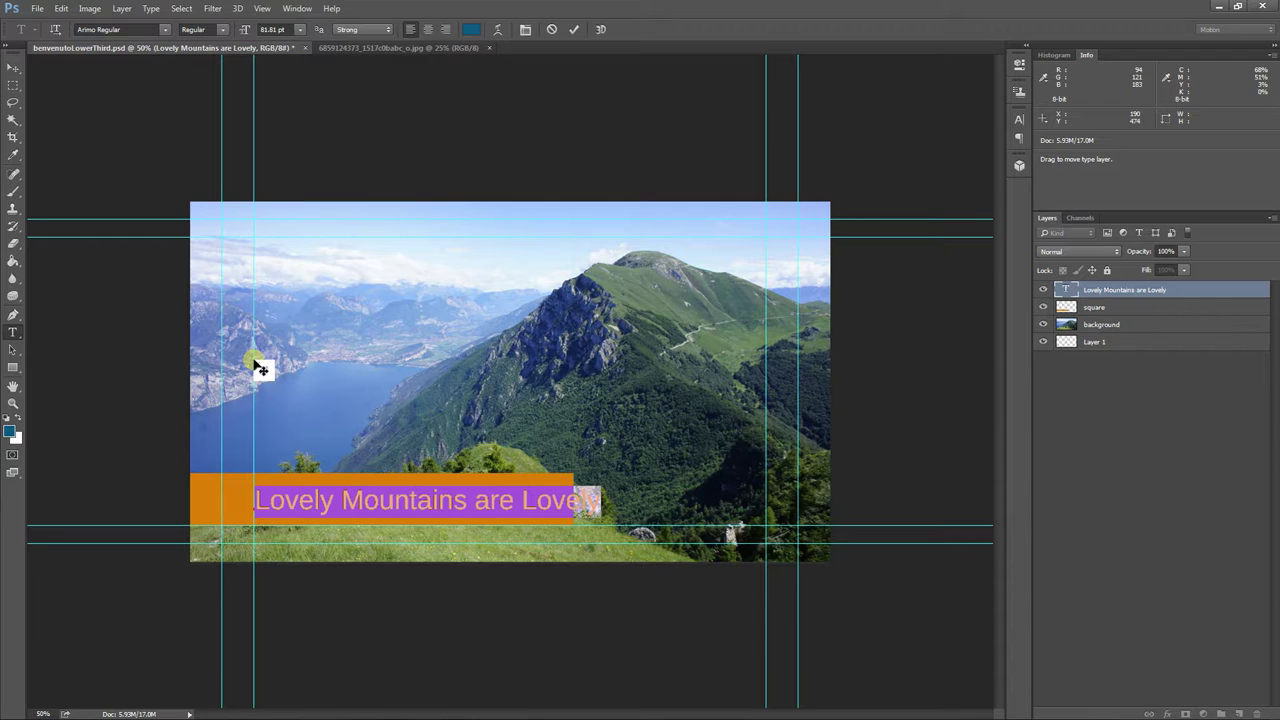
left_click(13, 67)
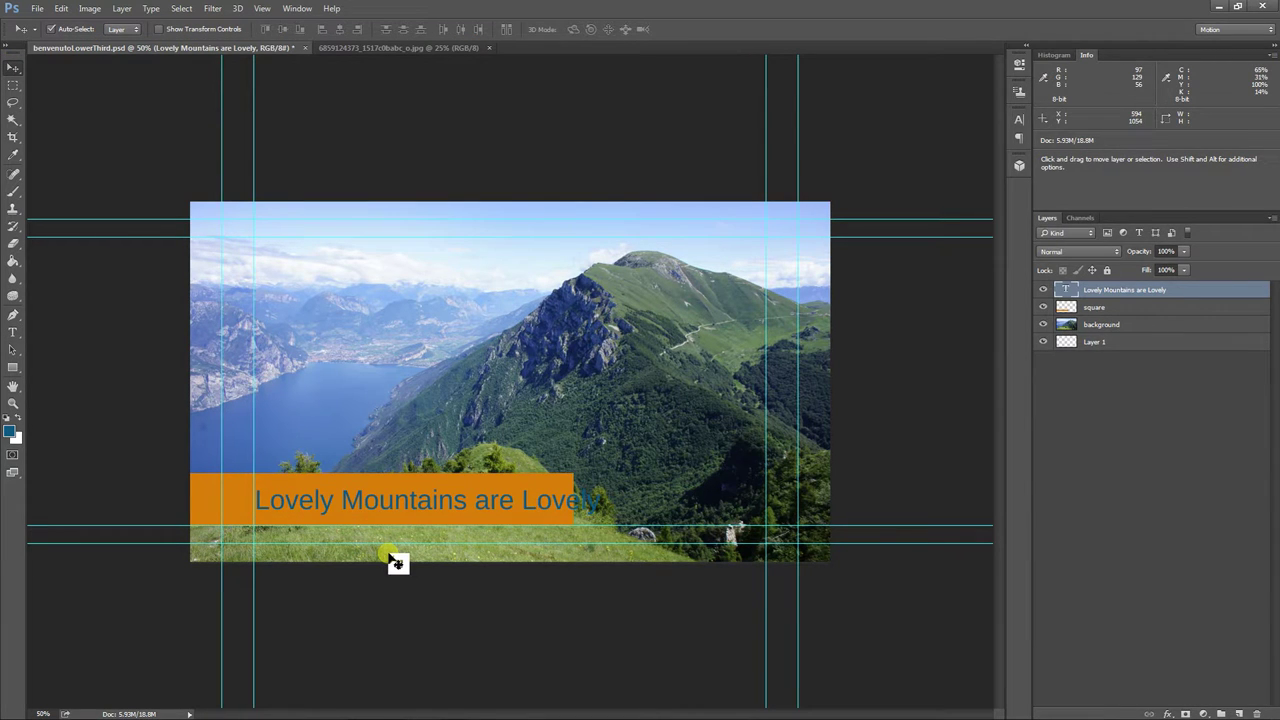
Step: Zoom in, widen the orange bar rightward past the text, and apply the transformation
key("ctrl+plus")
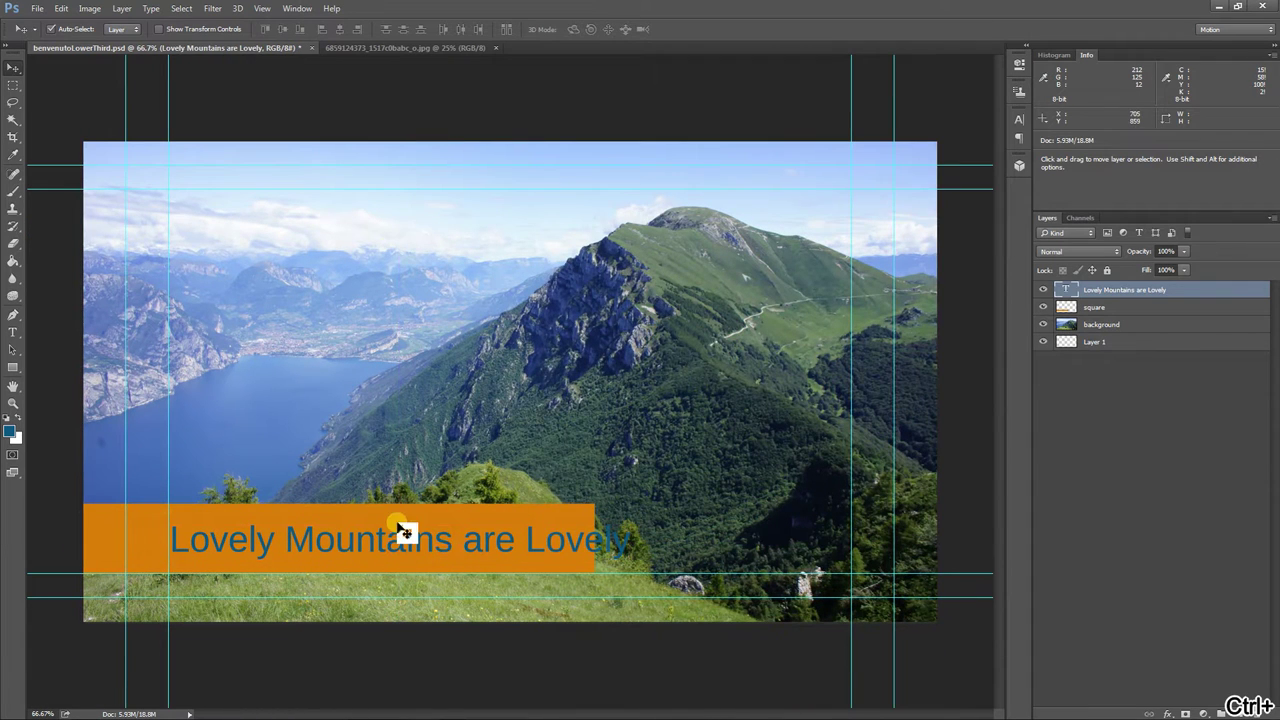
left_click(398, 518)
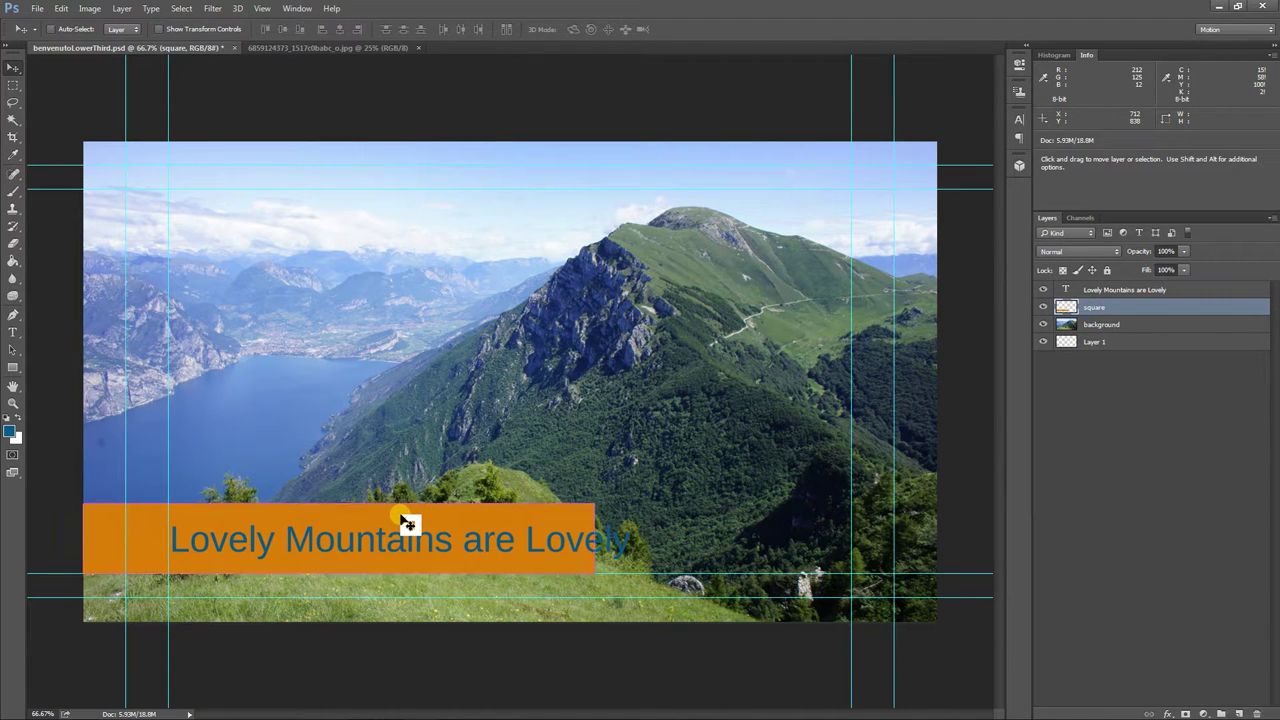
key("ctrl+t")
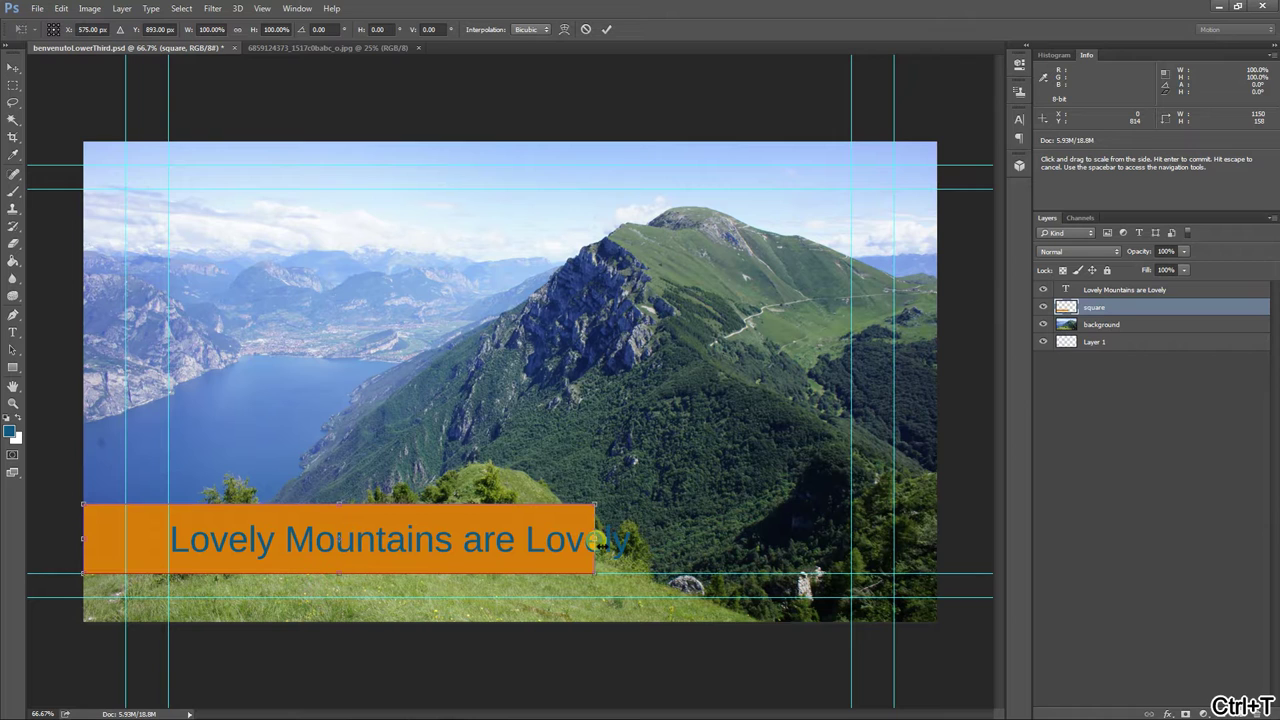
left_click_drag(598, 540, 645, 541)
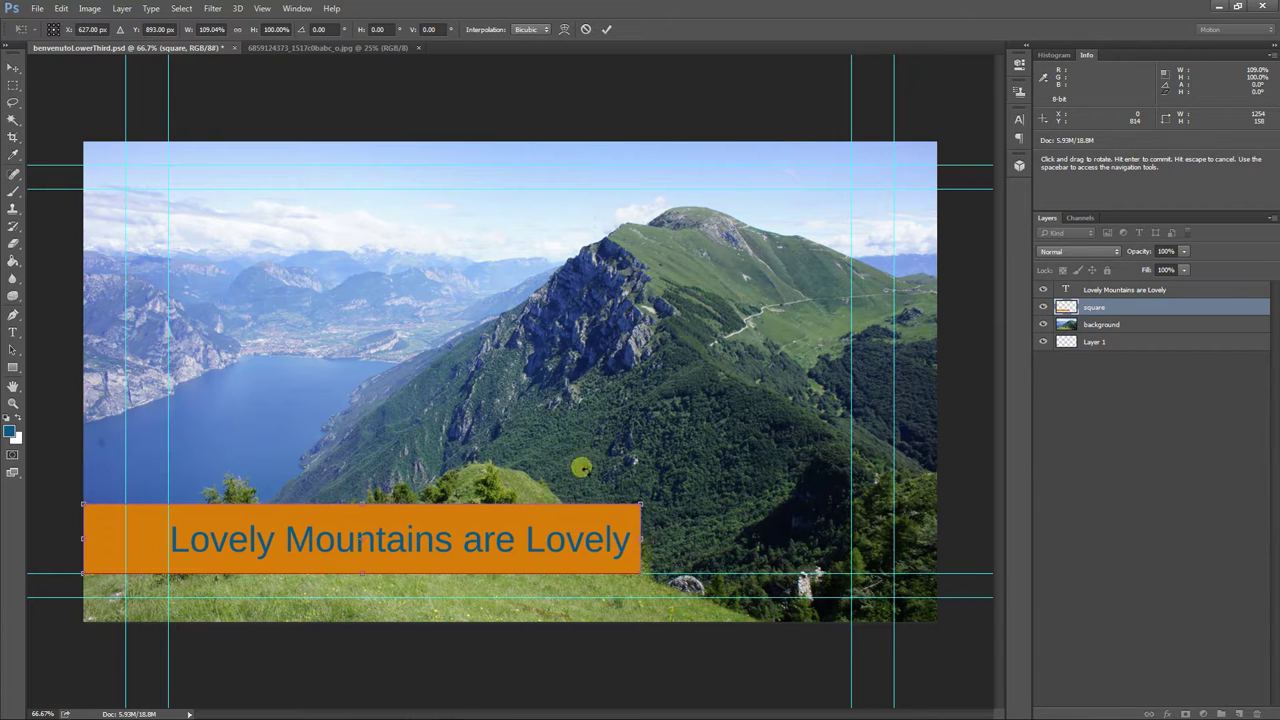
left_click(14, 68)
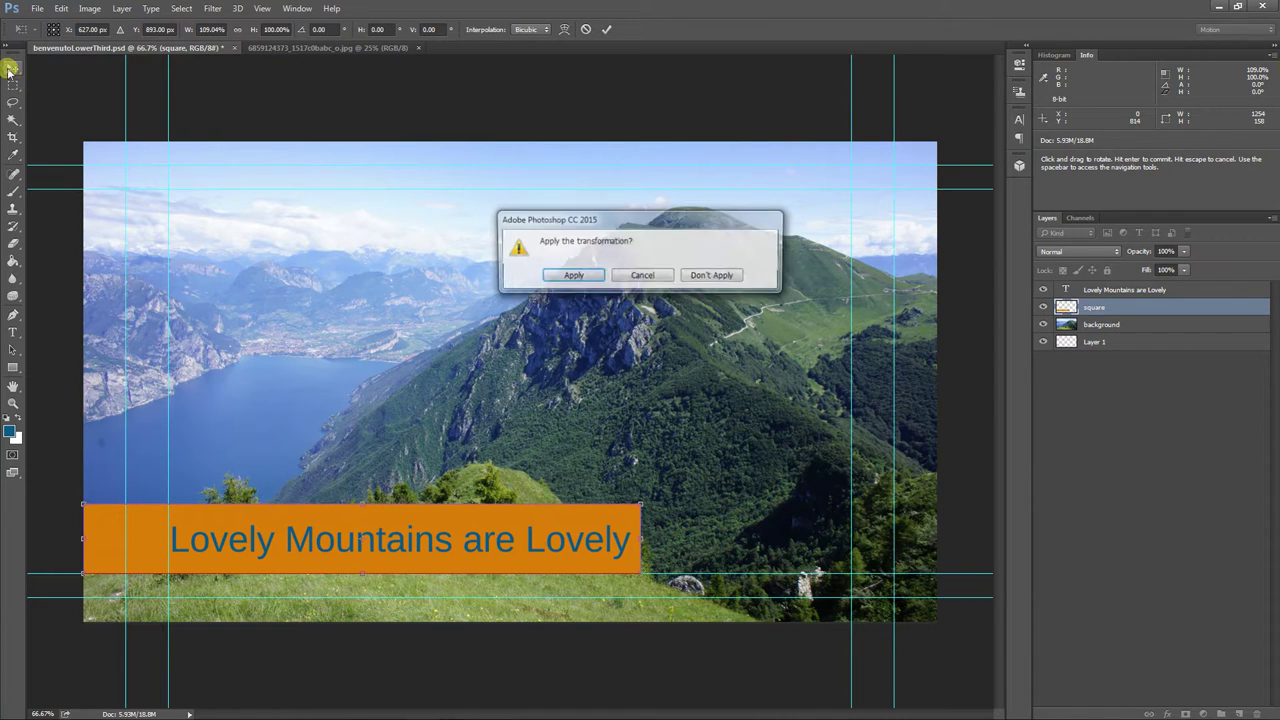
left_click(572, 276)
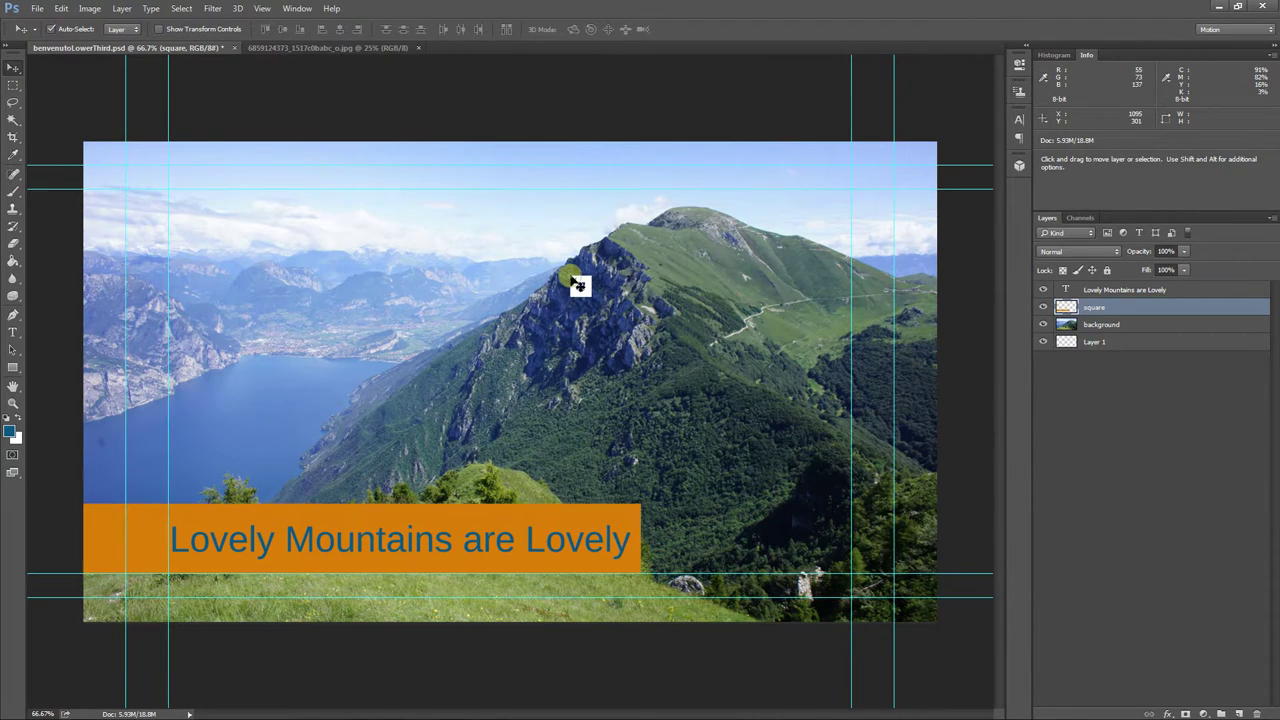
Step: Open the text layer's Layer Style and add a white Stroke
left_click(1238, 290)
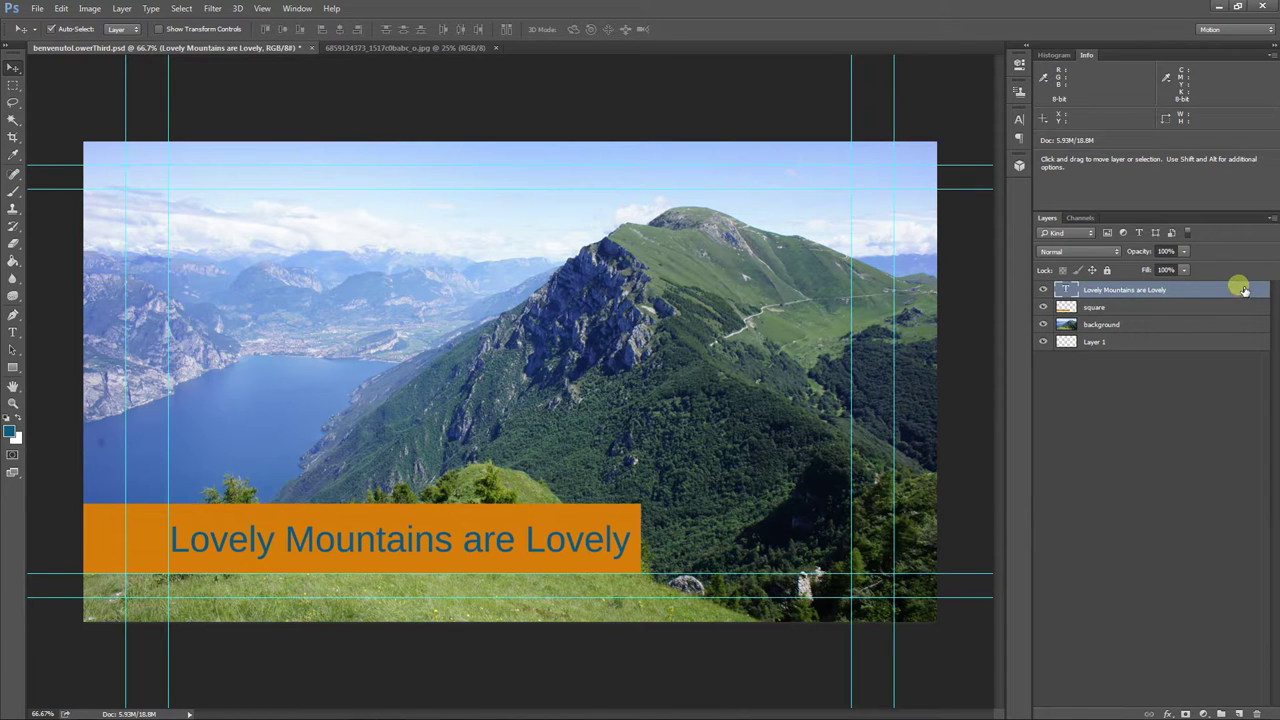
double_click(1240, 290)
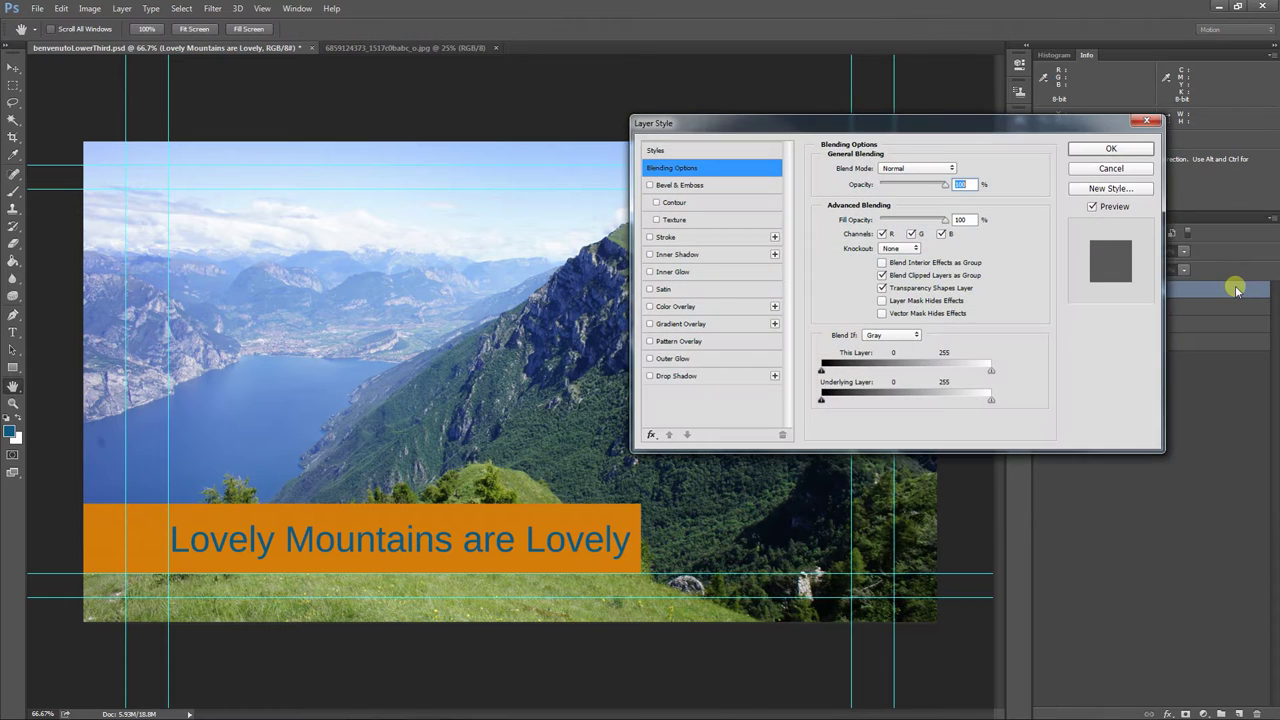
left_click_drag(889, 123, 763, 63)
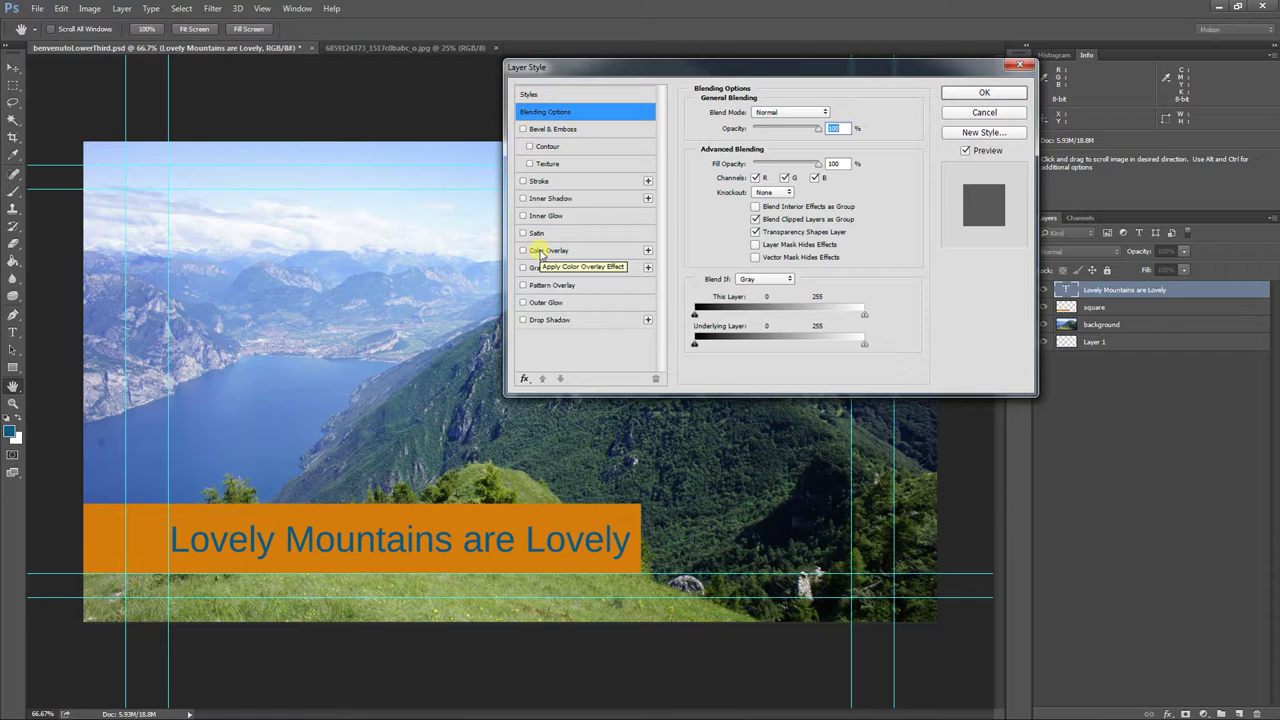
left_click(522, 181)
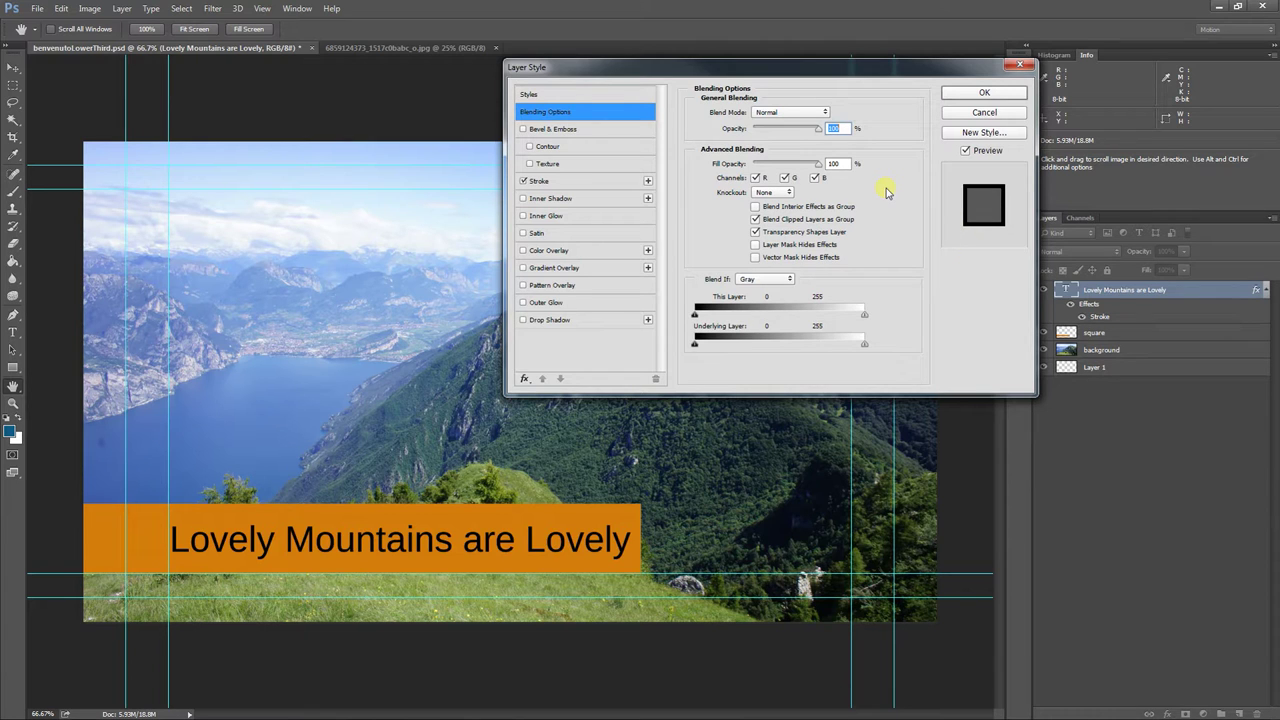
left_click(601, 181)
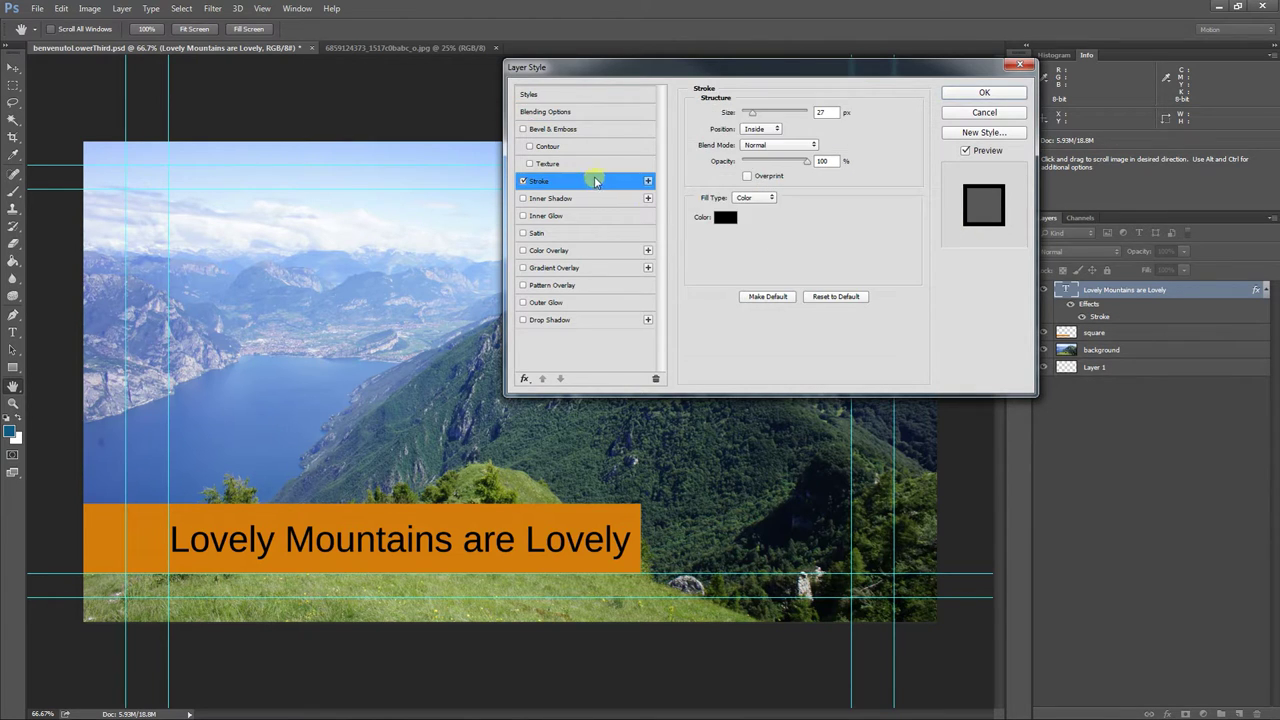
mouse_move(623, 186)
left_mouse_down()
mouse_move(469, 157)
mouse_move(463, 143)
left_mouse_up()
left_click(758, 139)
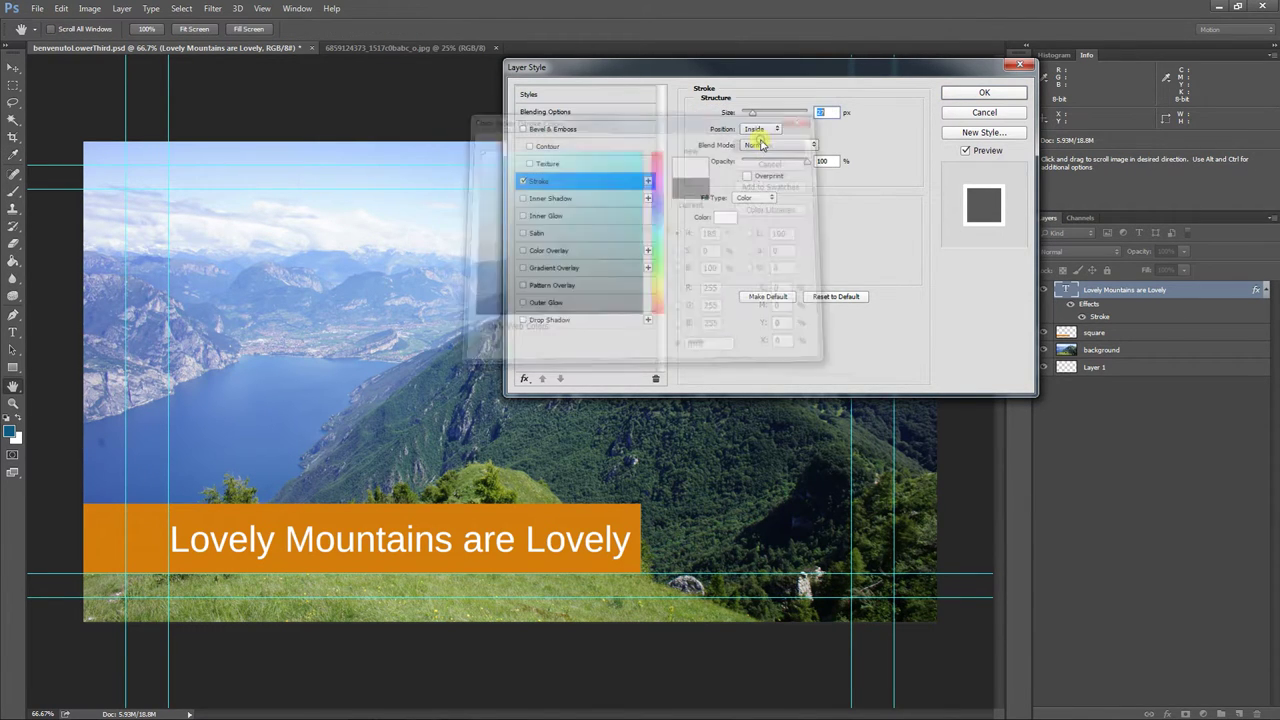
Step: Make the stroke about 1 px, Outside, and pale mint #d9fae8
left_click_drag(754, 116, 741, 116)
left_click(758, 128)
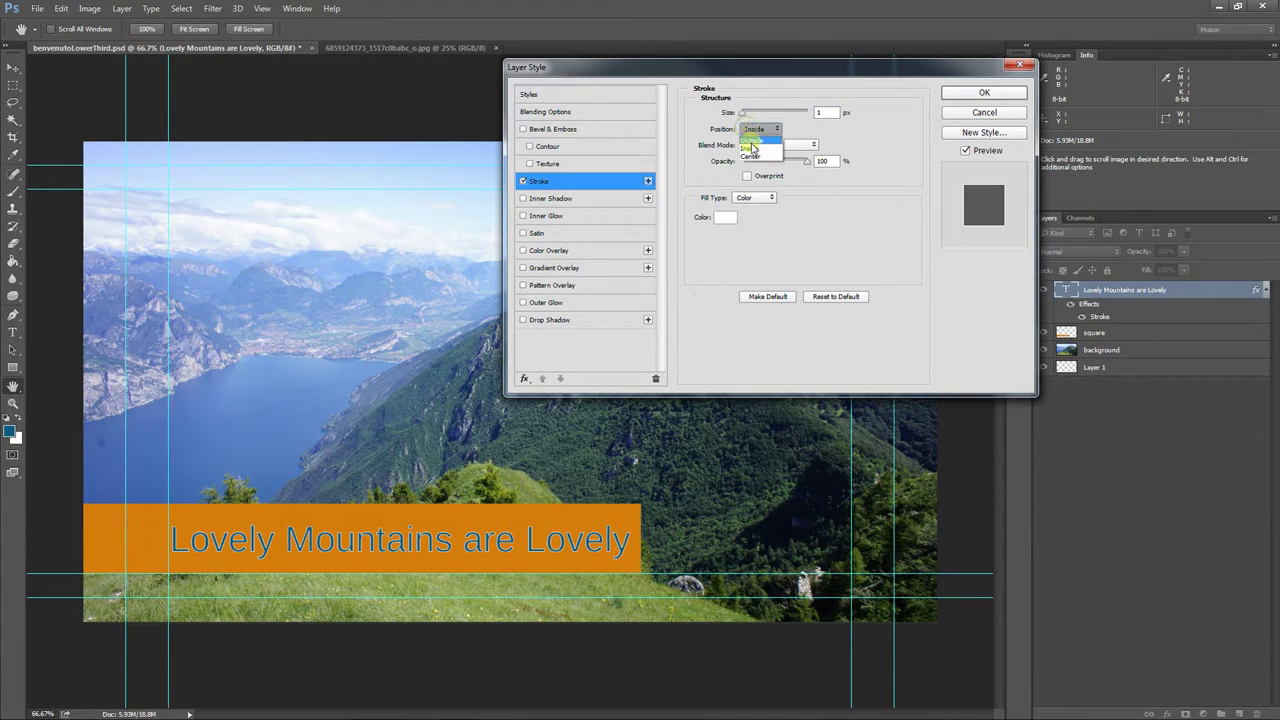
left_click(752, 140)
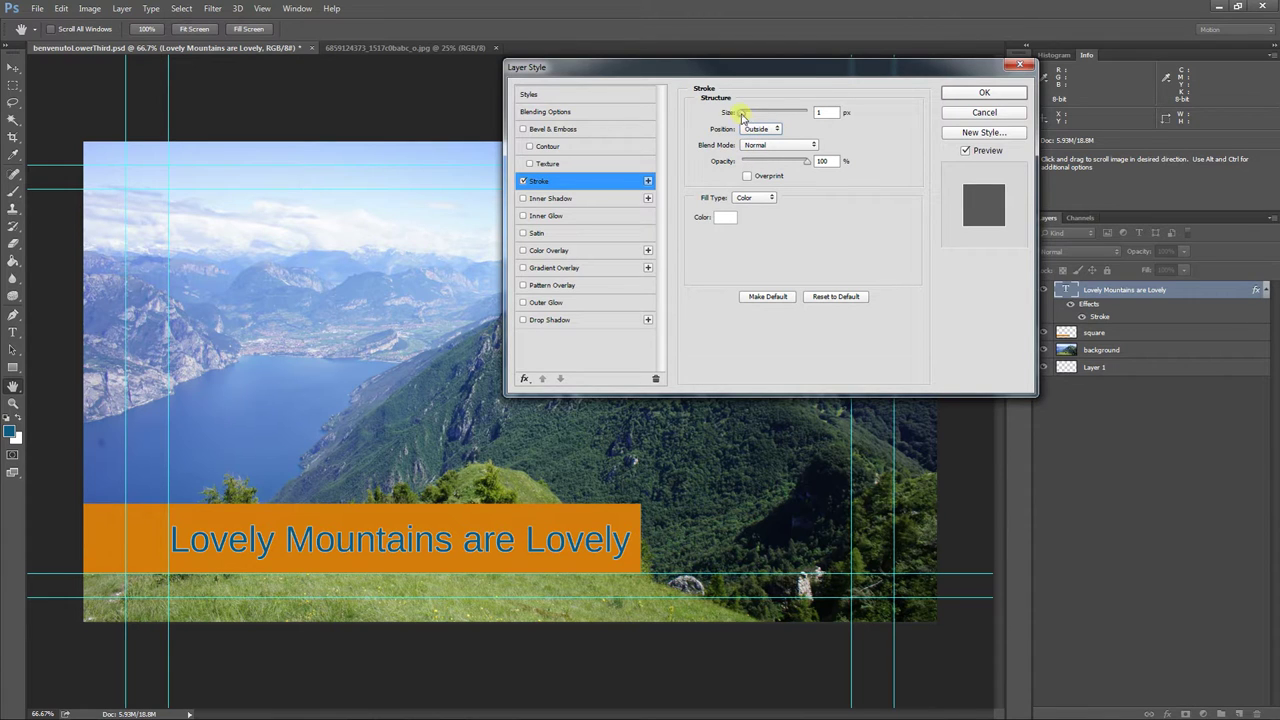
left_click_drag(741, 116, 743, 116)
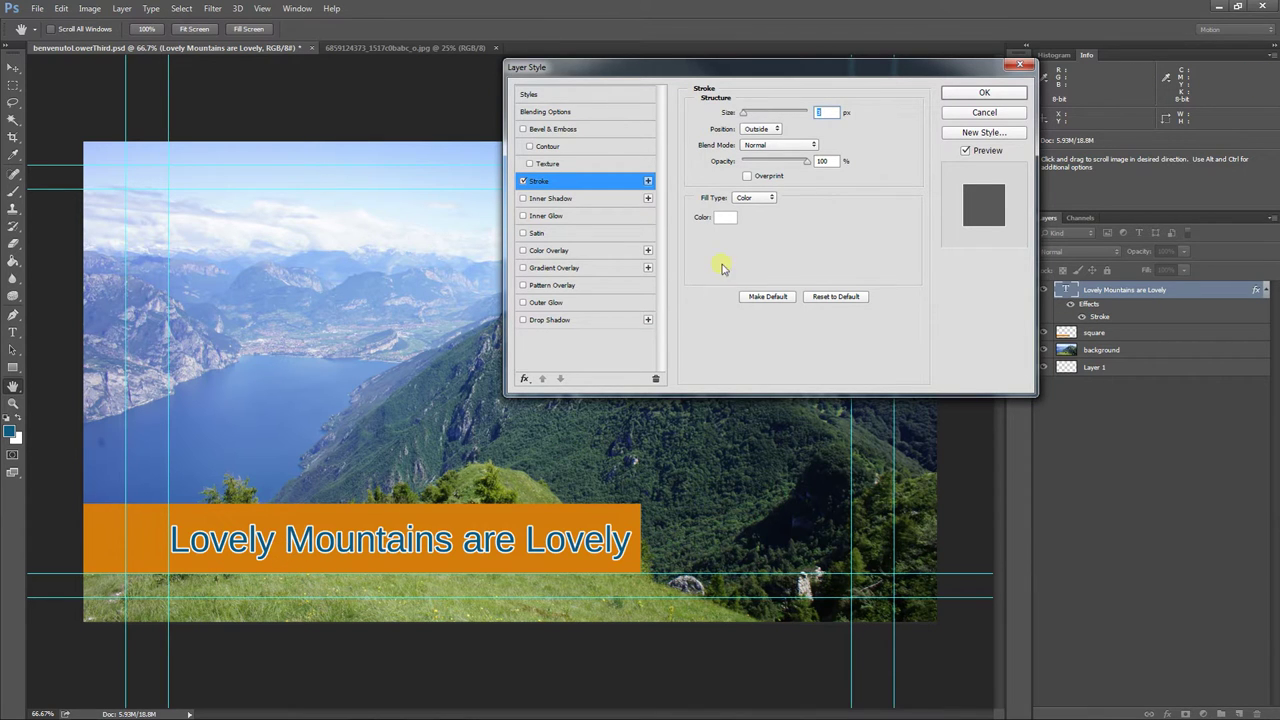
left_click(725, 217)
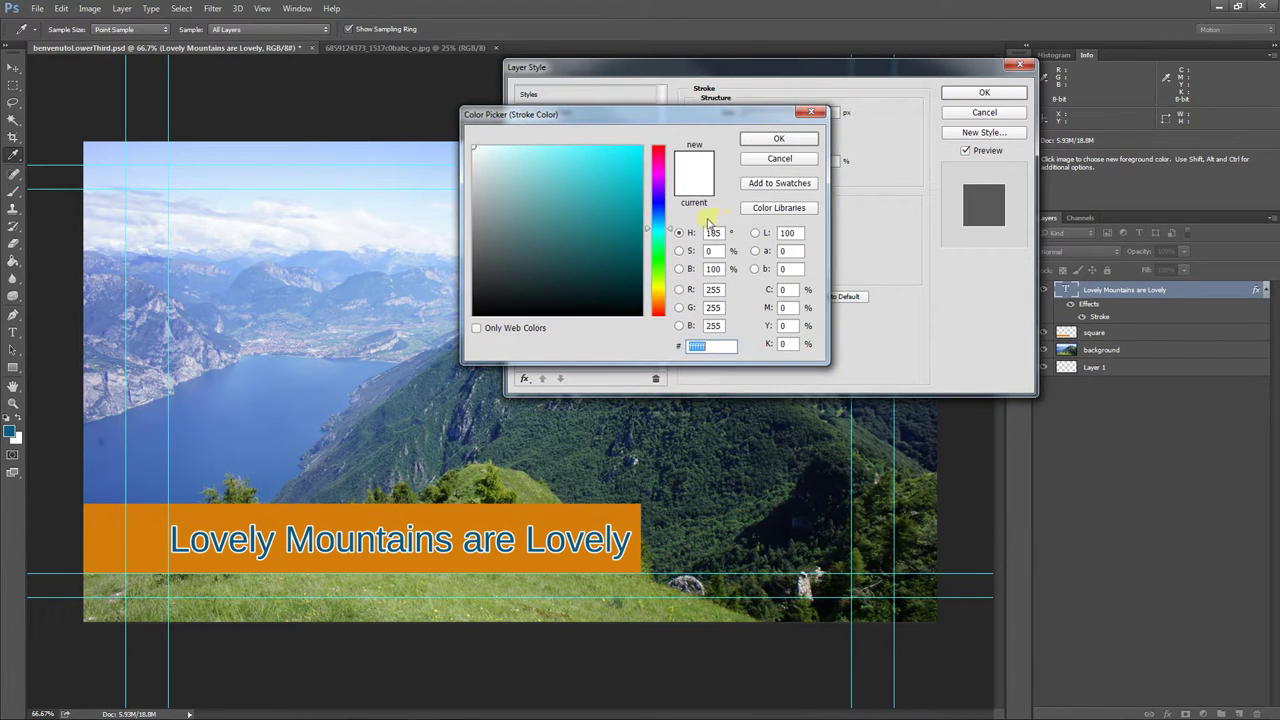
left_click(495, 150)
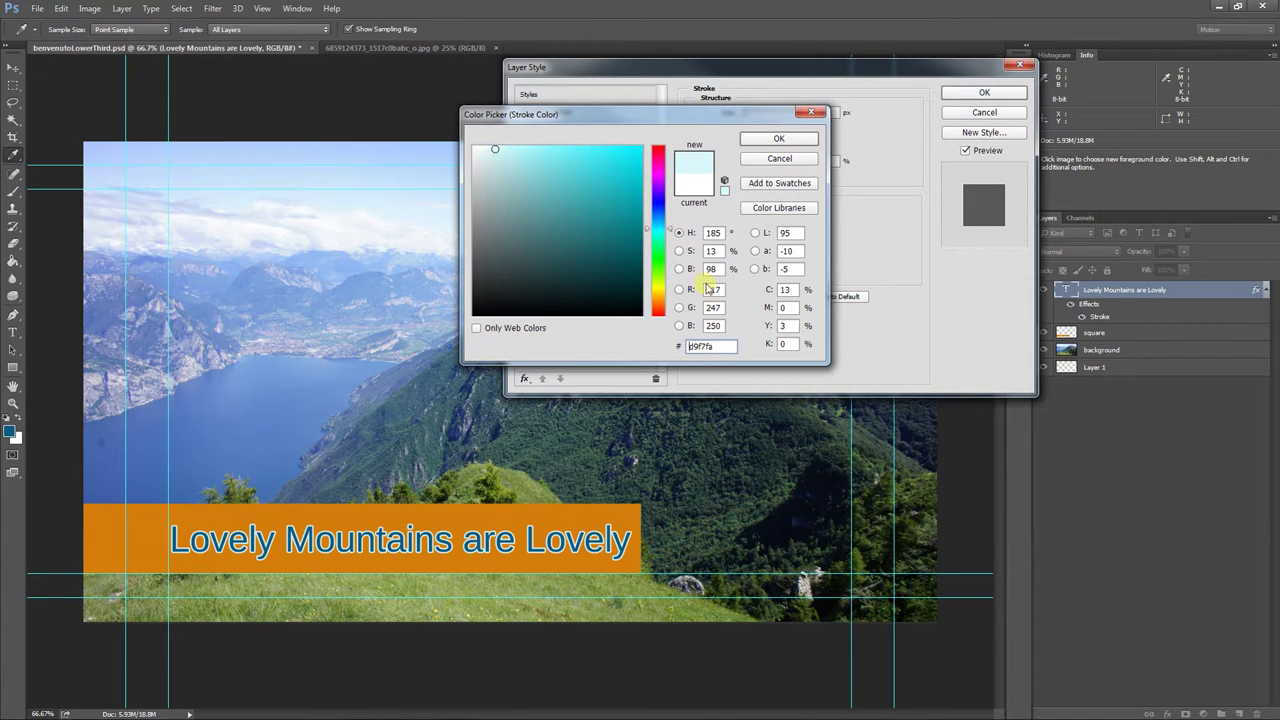
left_click(657, 246)
left_click(763, 141)
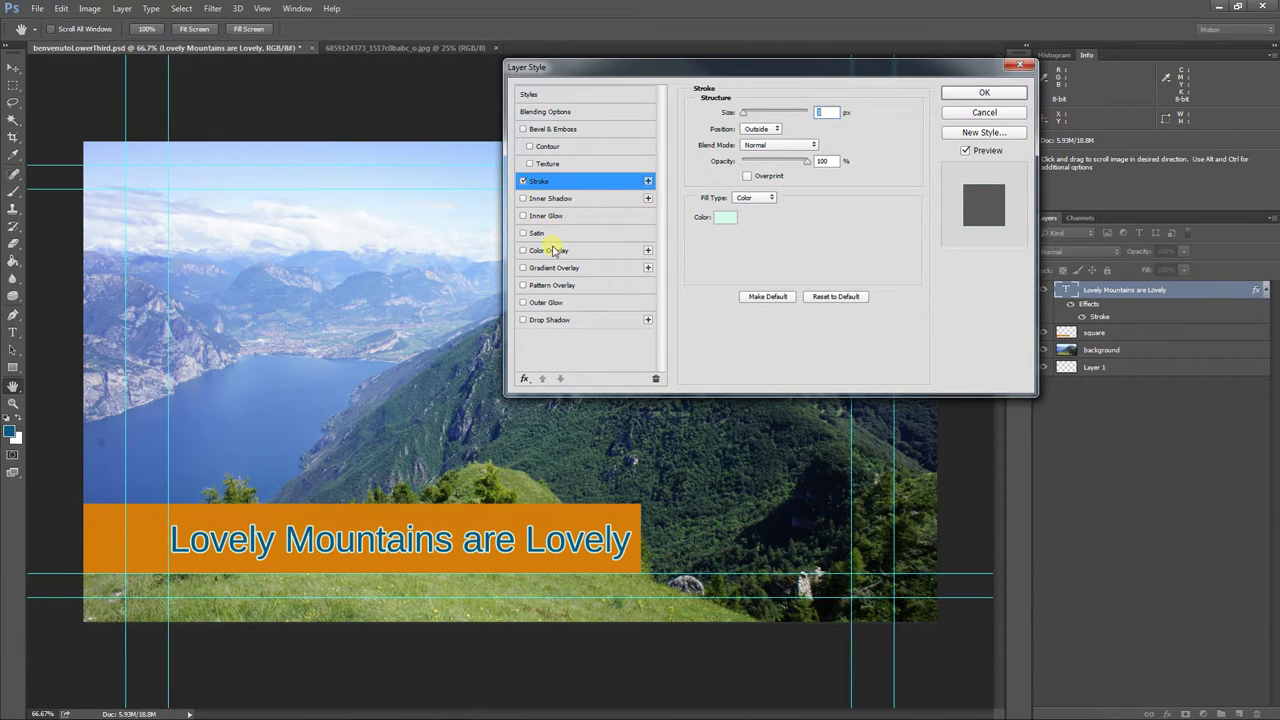
Step: Try a drop shadow with greater distance and a new angle, then switch it off
left_click(556, 320)
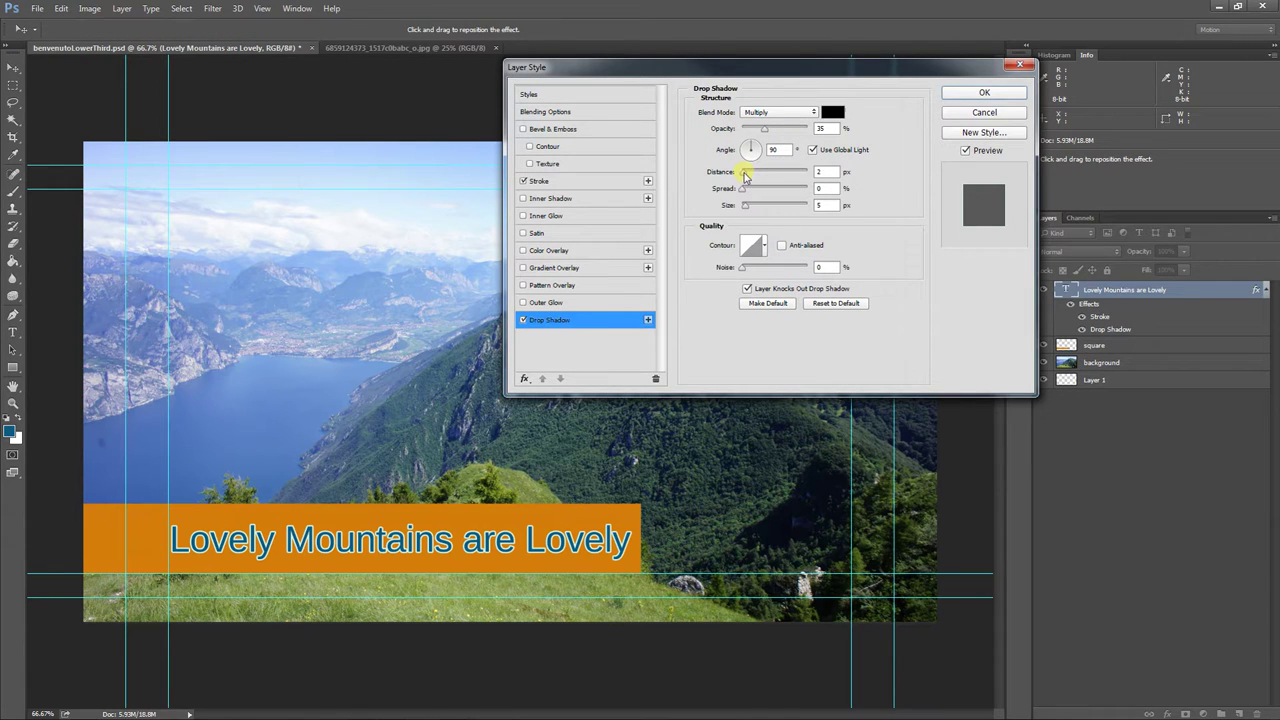
left_click_drag(744, 175, 758, 175)
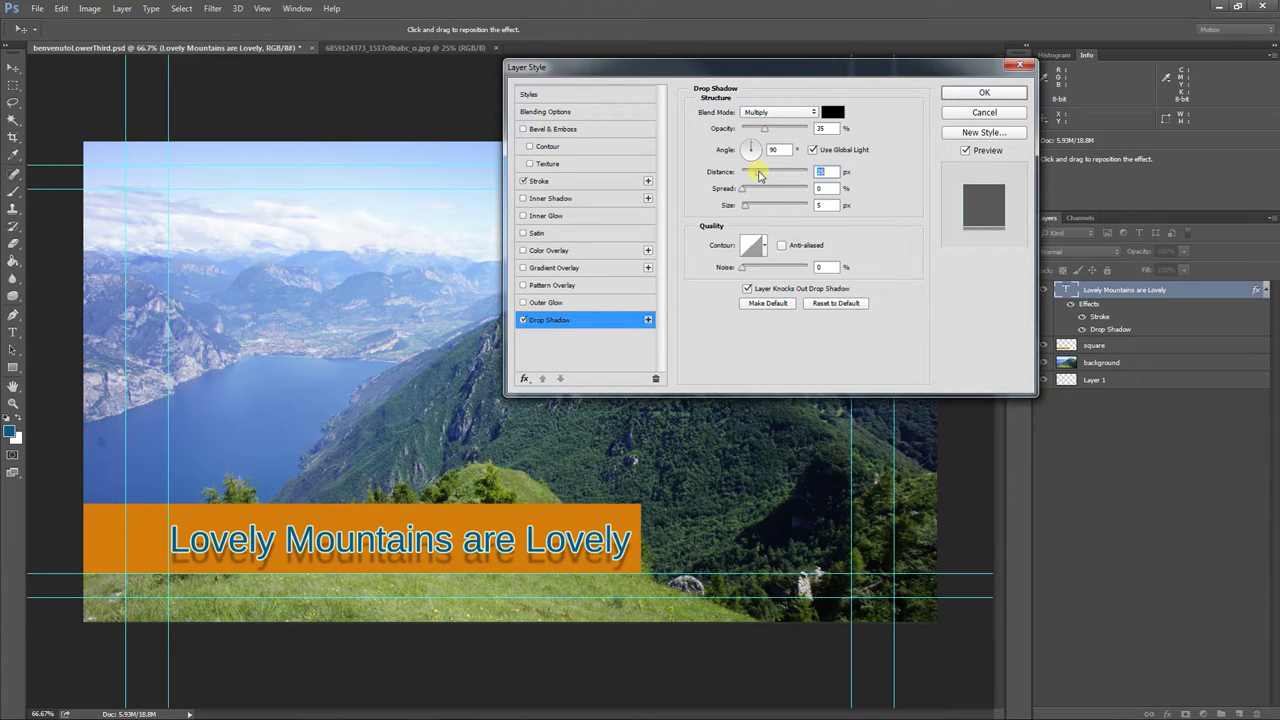
mouse_move(751, 149)
left_mouse_down()
mouse_move(738, 153)
mouse_move(743, 170)
mouse_move(745, 143)
mouse_move(762, 149)
left_mouse_up()
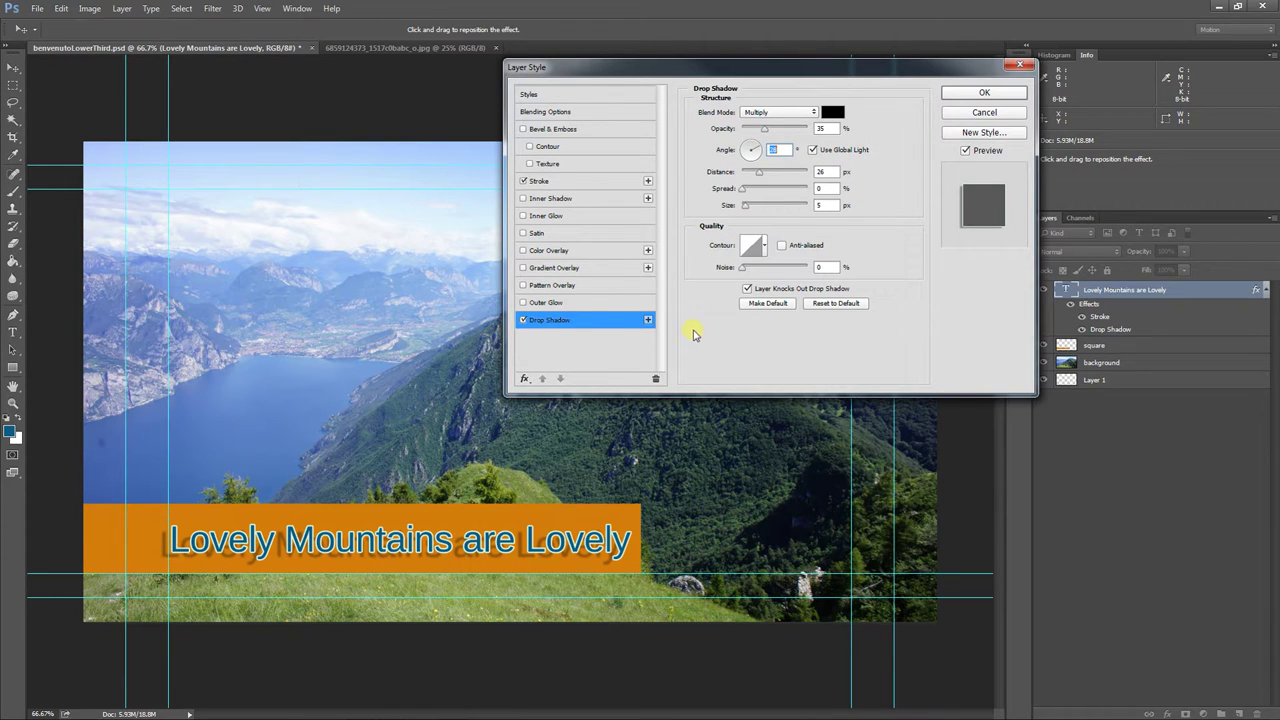
left_click(522, 320)
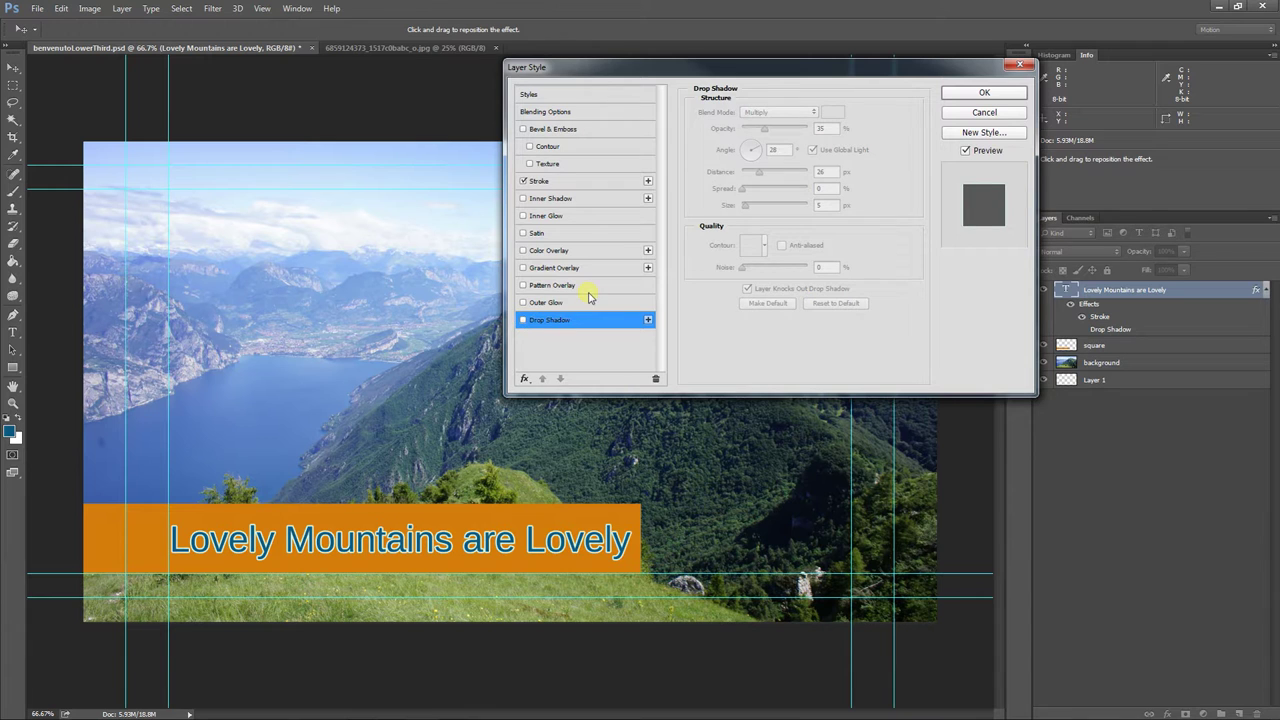
Step: Accept the text style, then add Bevel & Emboss of size 16 to the square bar layer
left_click(985, 93)
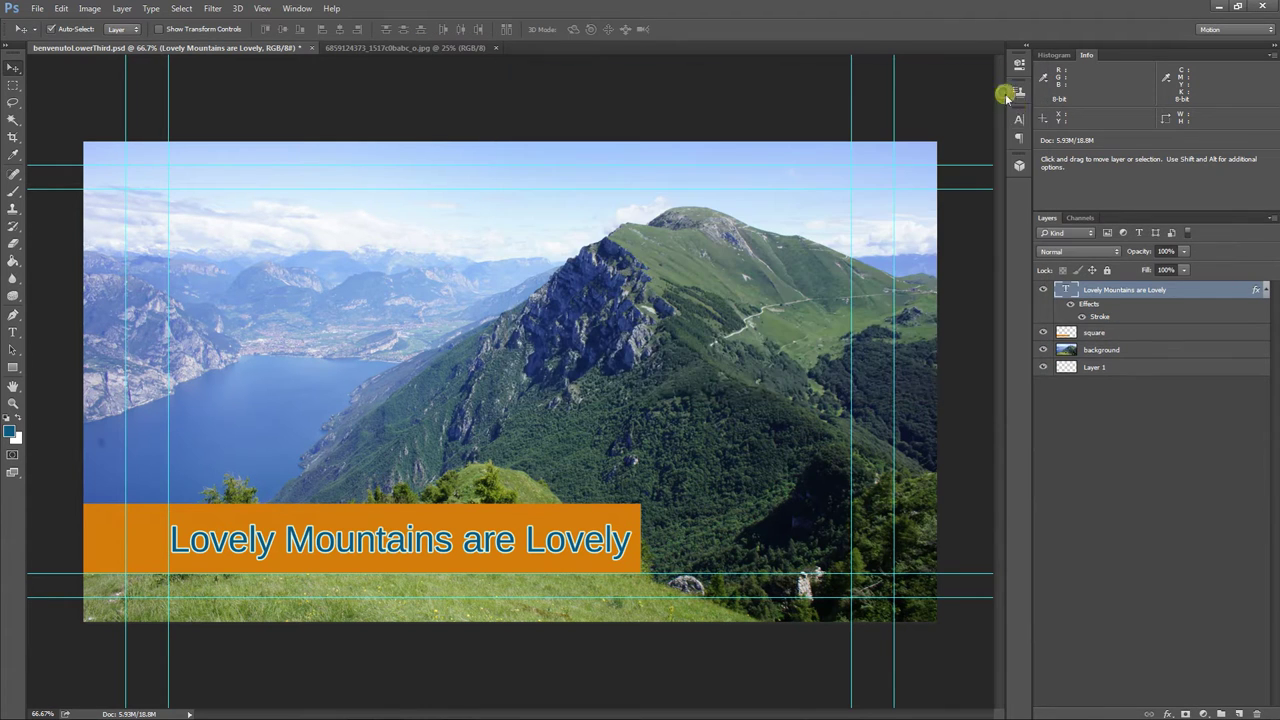
left_click(1153, 338)
double_click(1155, 340)
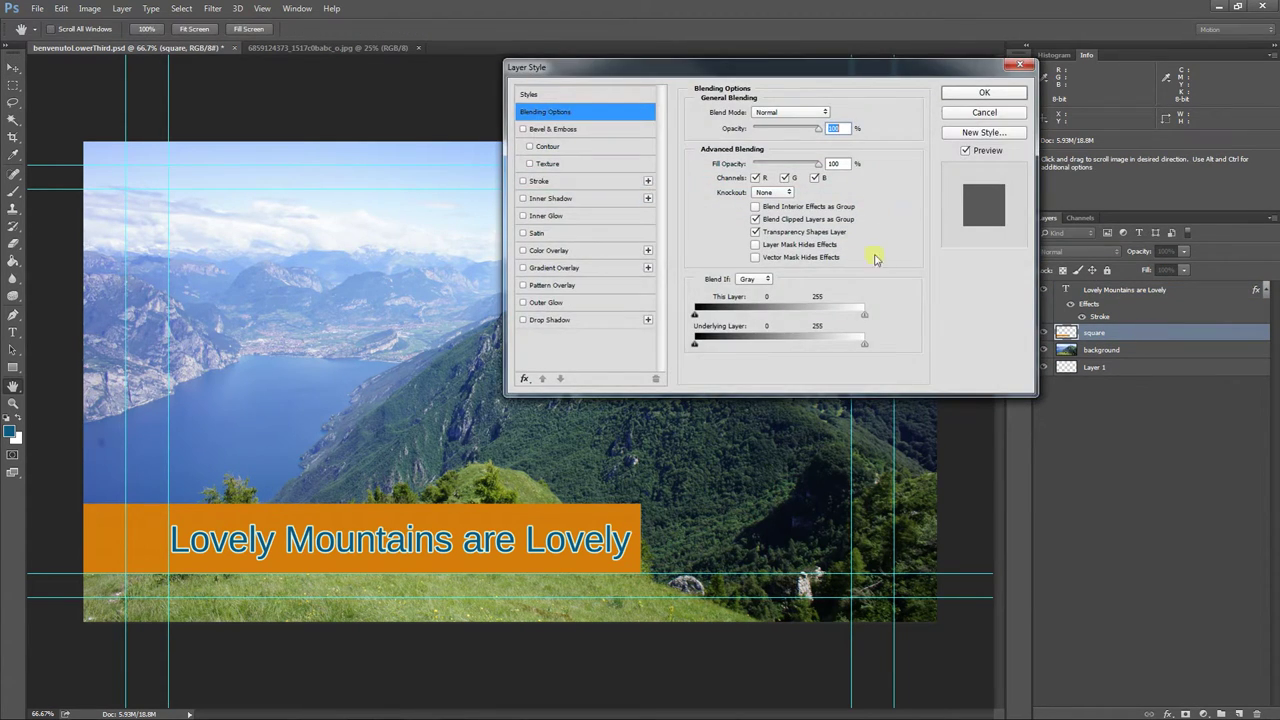
left_click(535, 131)
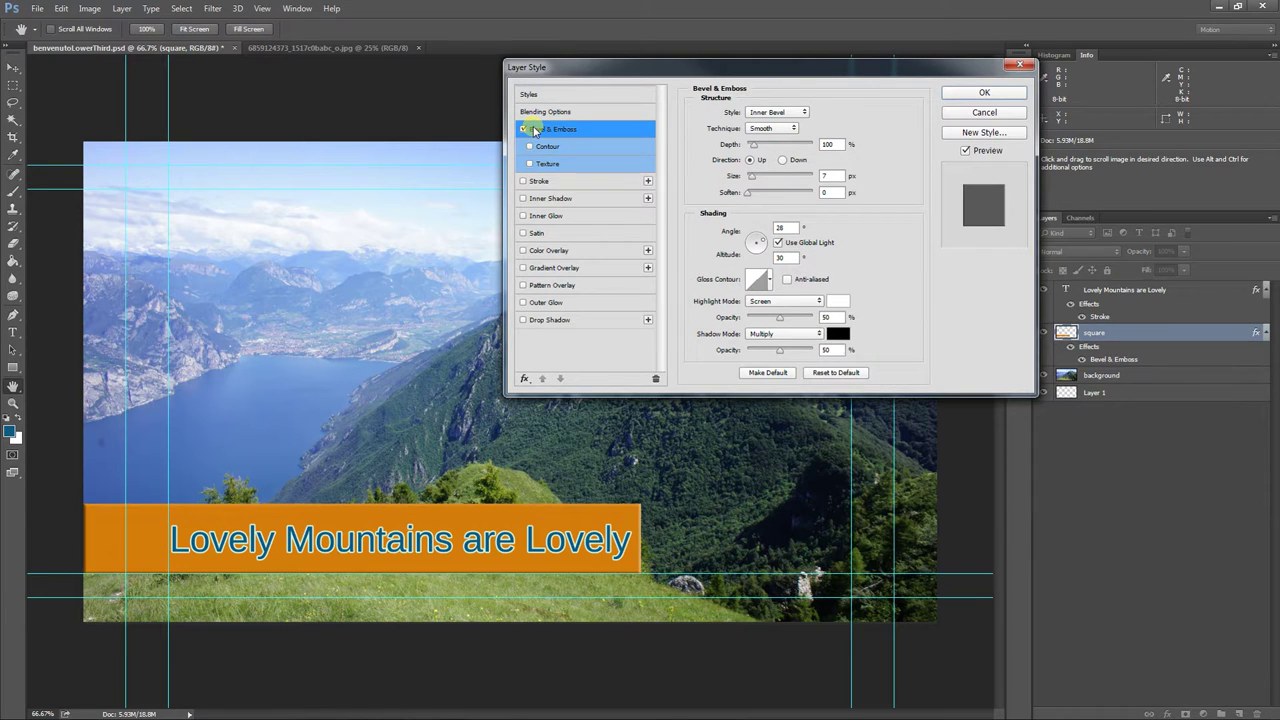
mouse_move(753, 146)
left_mouse_down()
mouse_move(767, 149)
mouse_move(757, 180)
mouse_move(753, 150)
left_mouse_up()
left_click(762, 148)
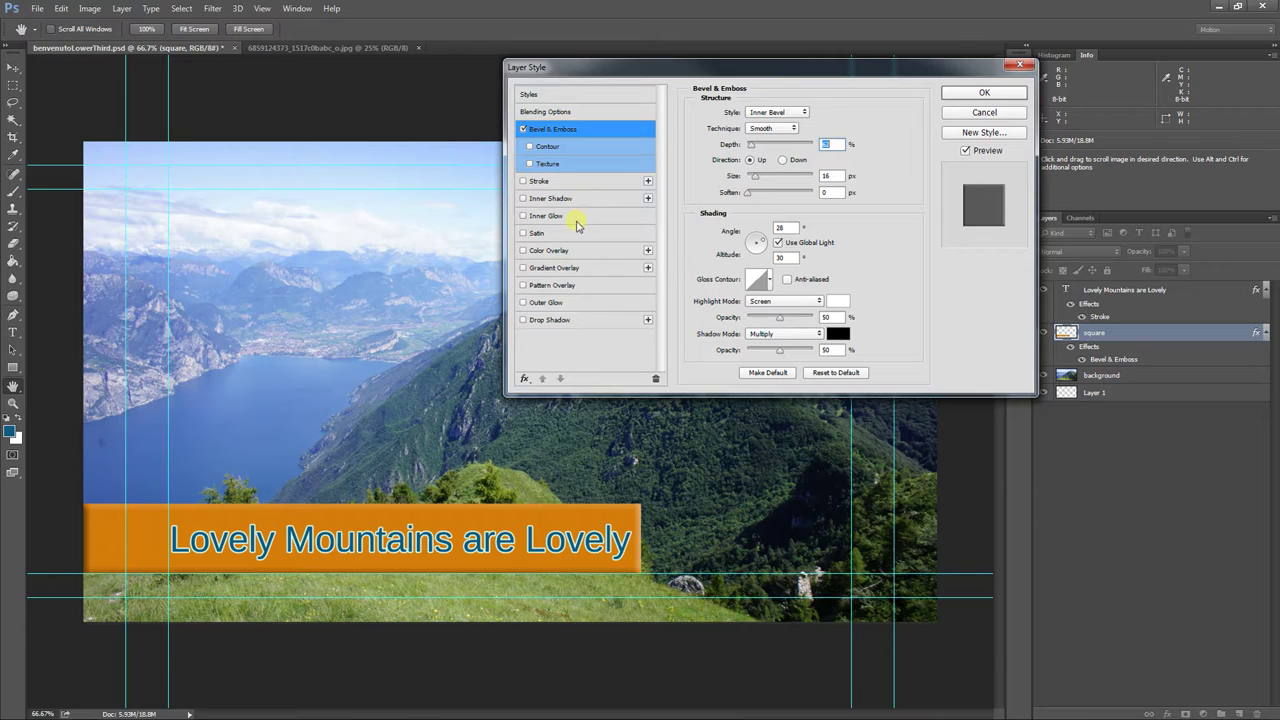
Step: Add a 35 px Outer Glow with 1% spread to the bar and apply
left_click(580, 302)
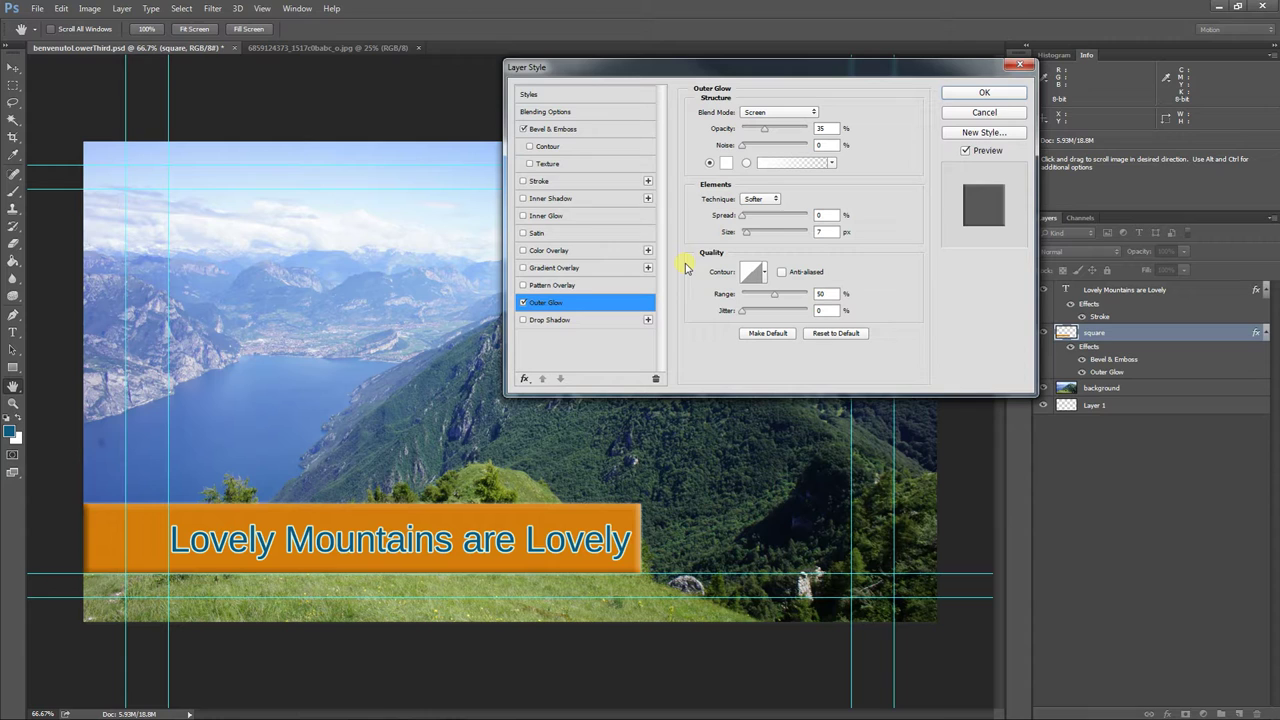
left_click(742, 217)
left_click_drag(745, 231, 756, 236)
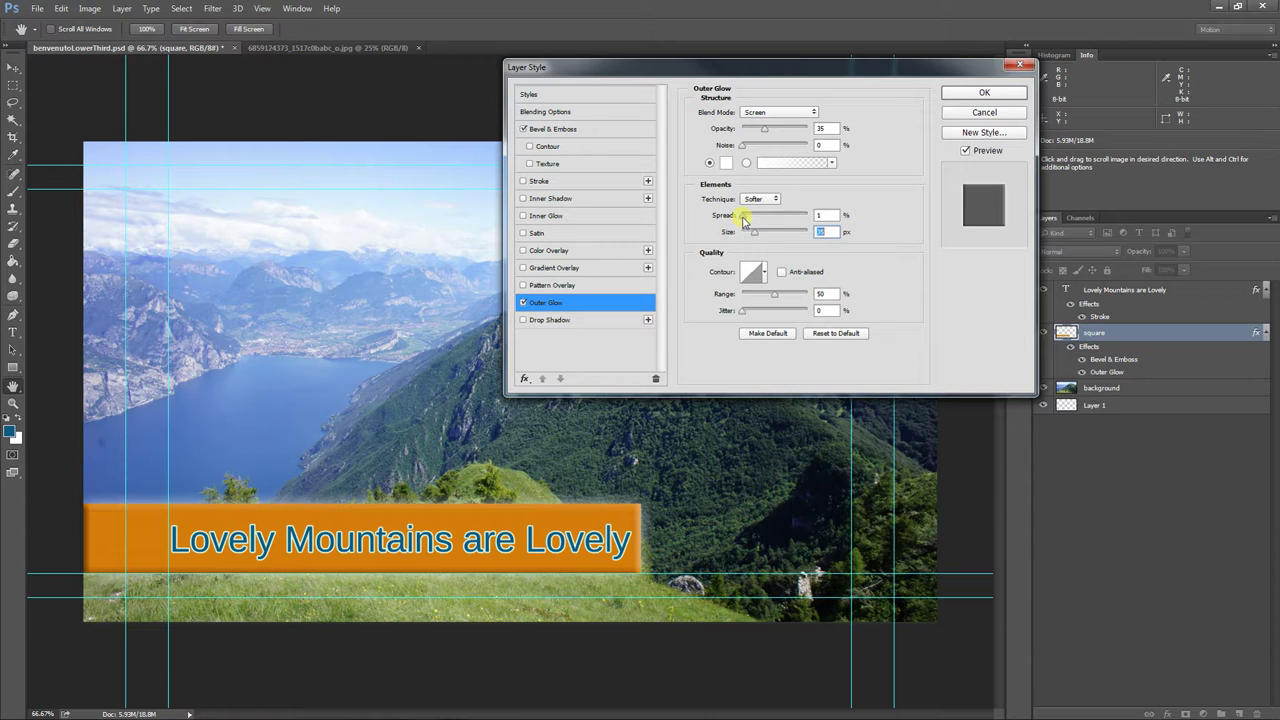
left_click(743, 218)
left_click(990, 96)
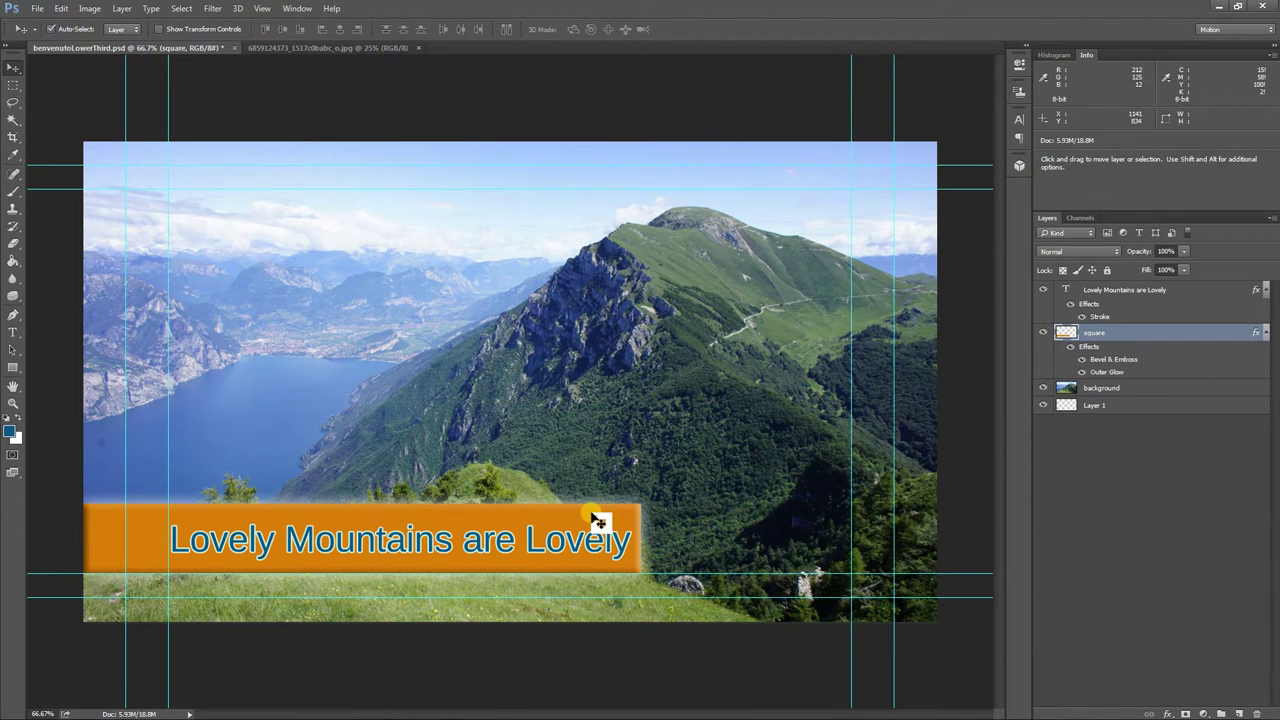
Step: Move the orange bar left toward the edge and stretch it wider to the right
left_click_drag(591, 517, 595, 512)
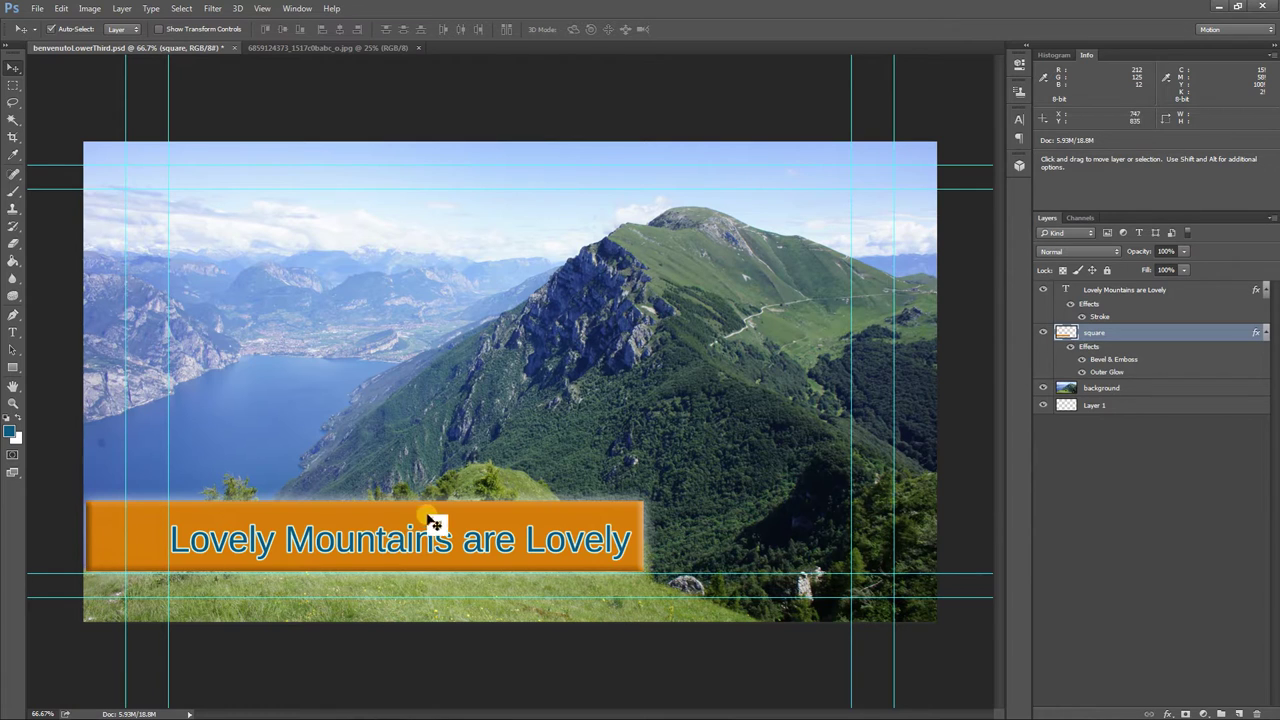
left_click_drag(466, 523, 443, 515)
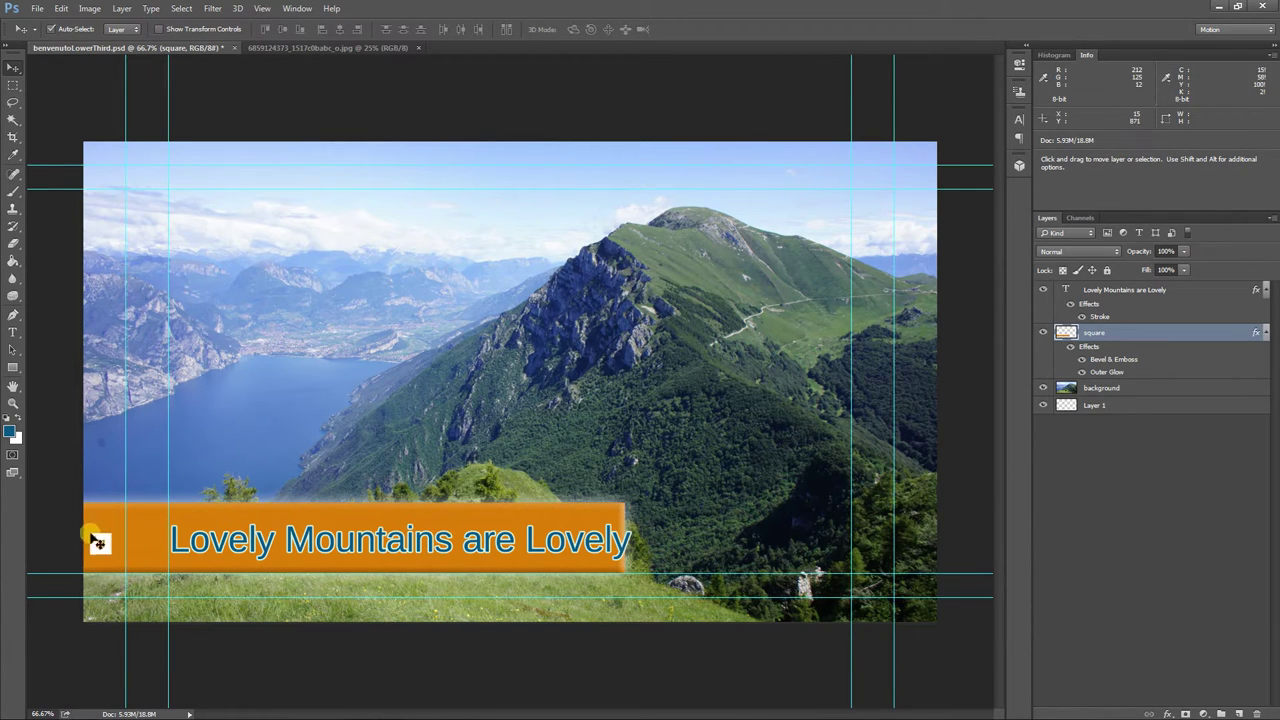
key("ctrl+t")
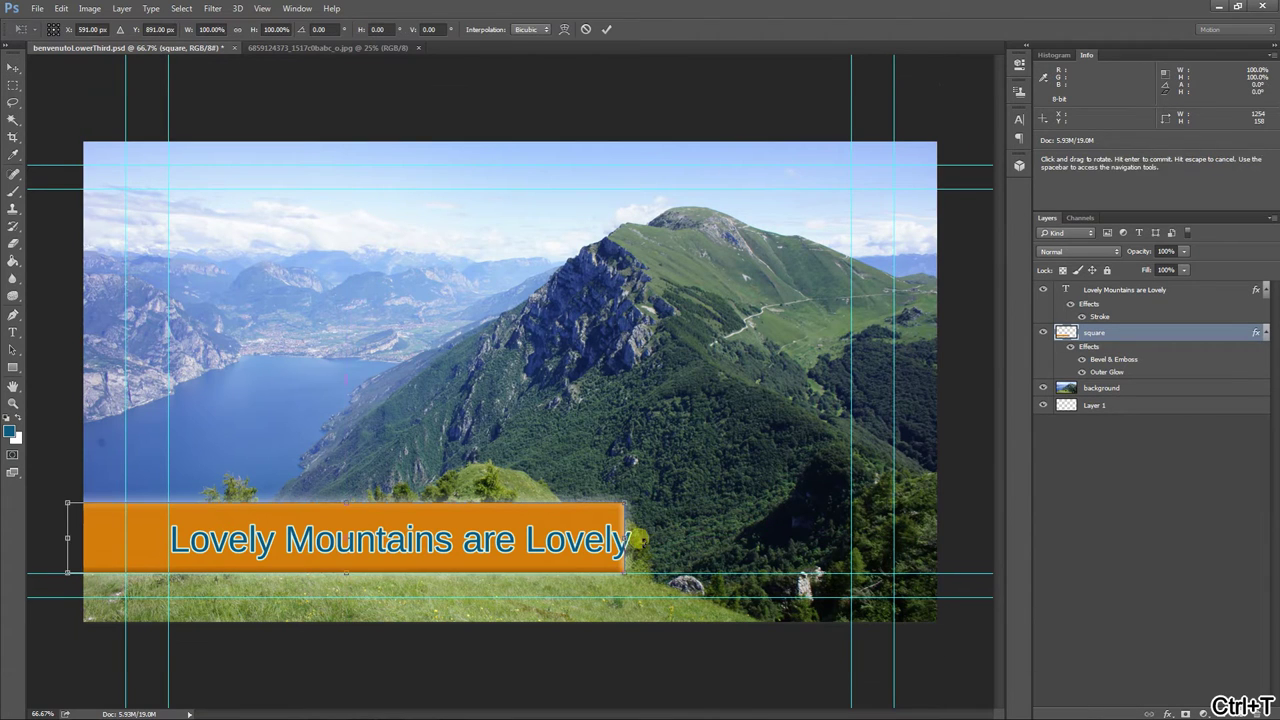
left_click_drag(626, 537, 648, 546)
key("Return")
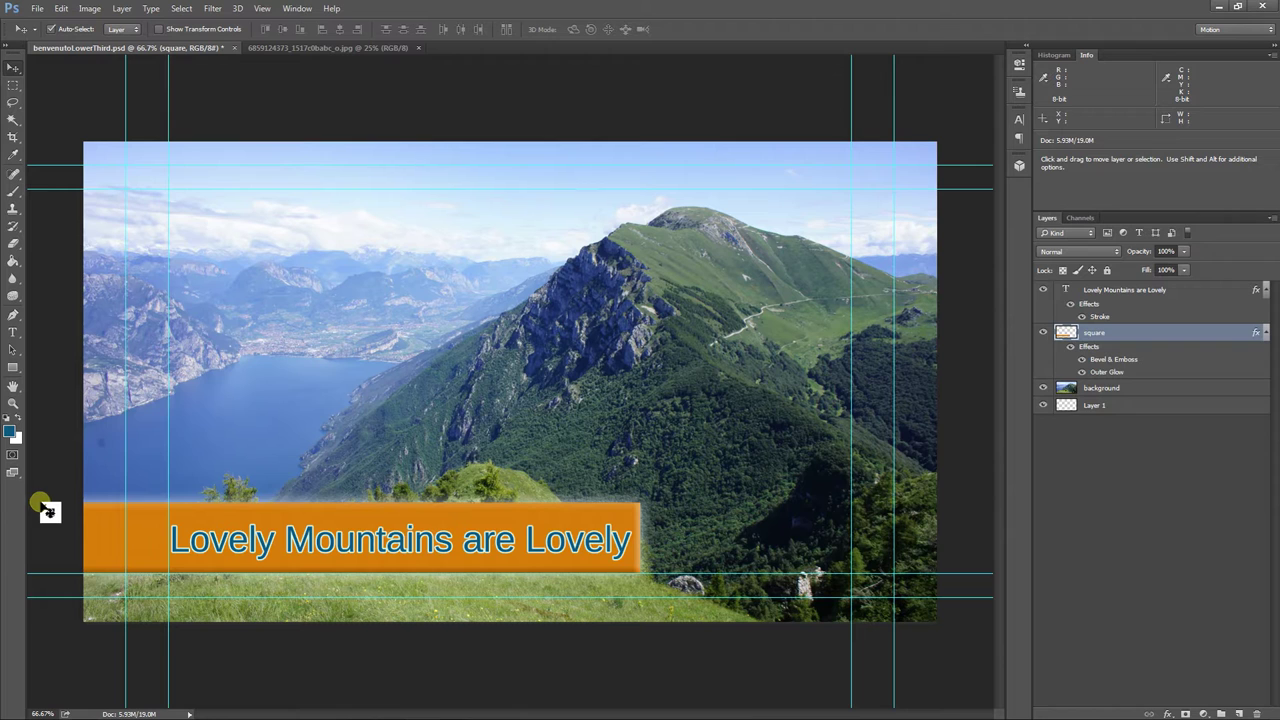
Step: Undo a downward move and stretch the bar to about 101.5% width
left_click_drag(309, 517, 313, 565)
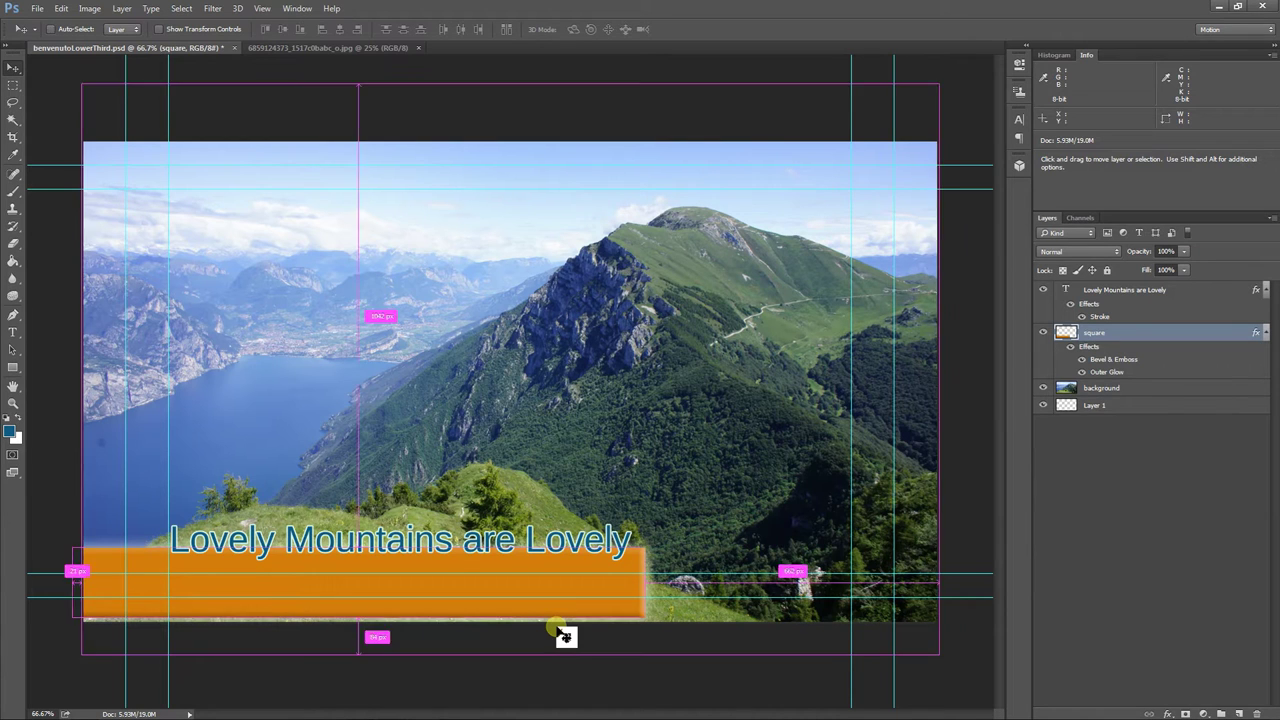
key("ctrl+z")
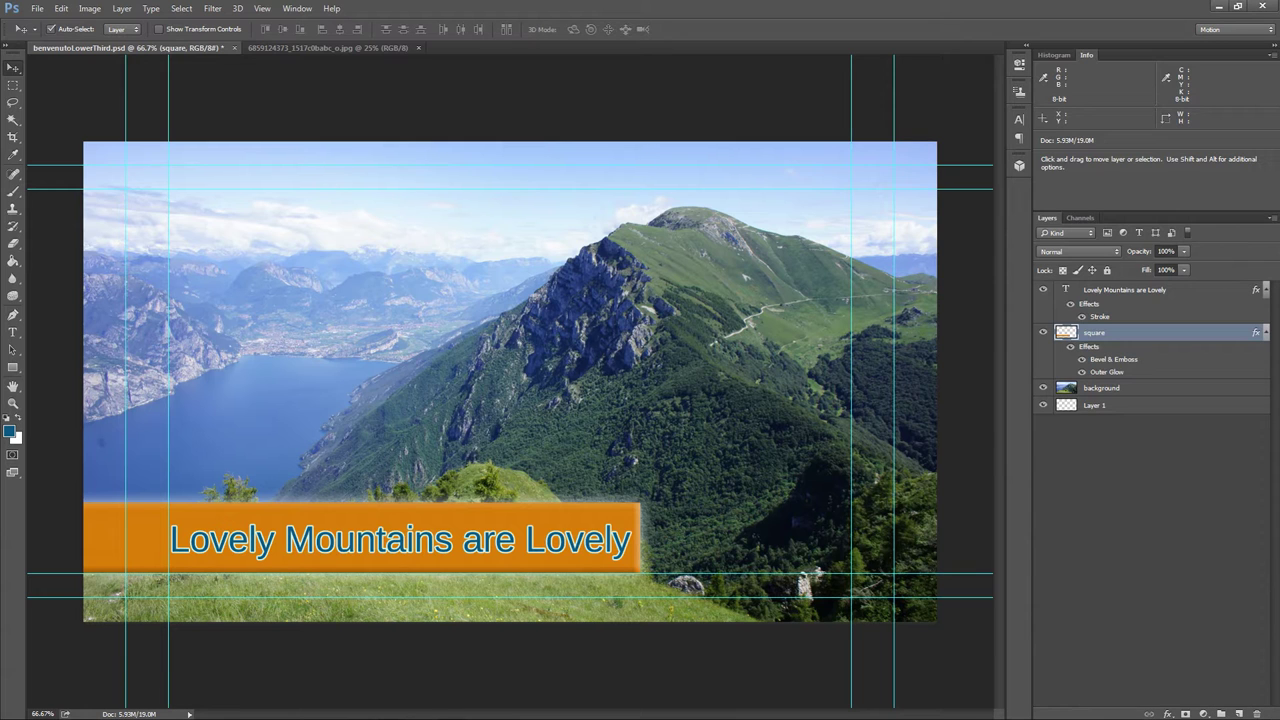
key("ctrl+t")
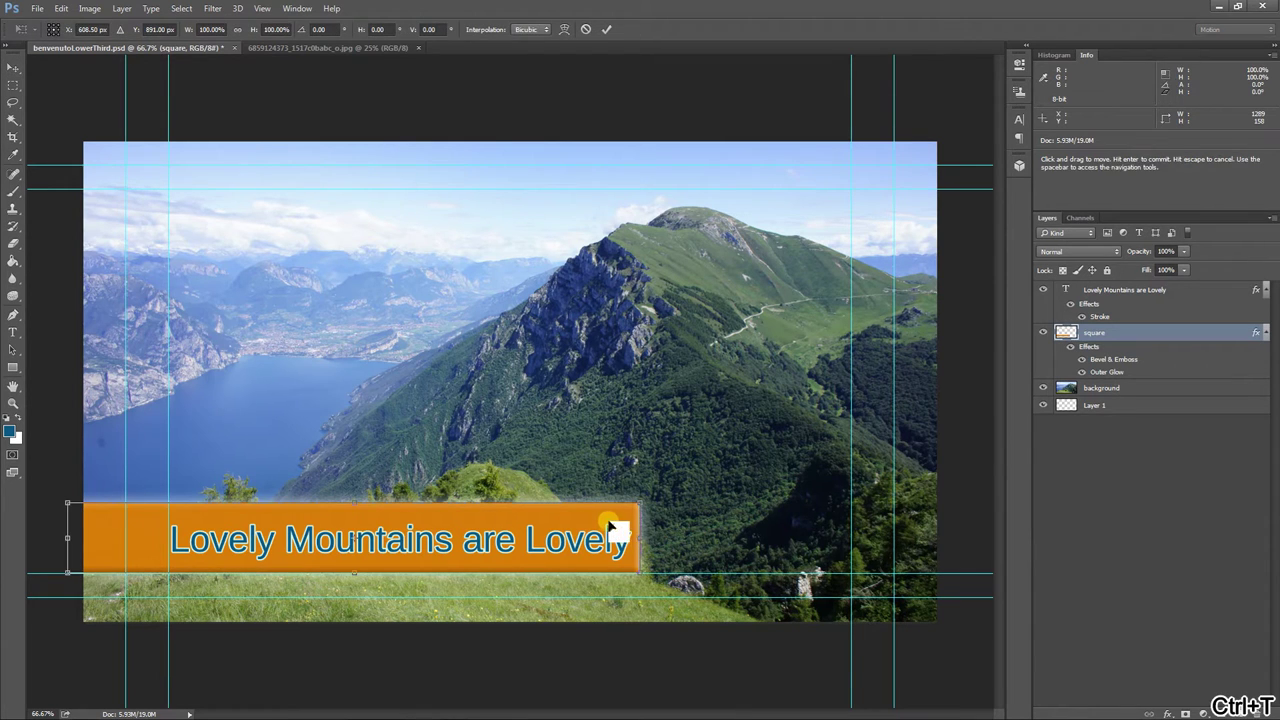
left_click_drag(640, 538, 654, 536)
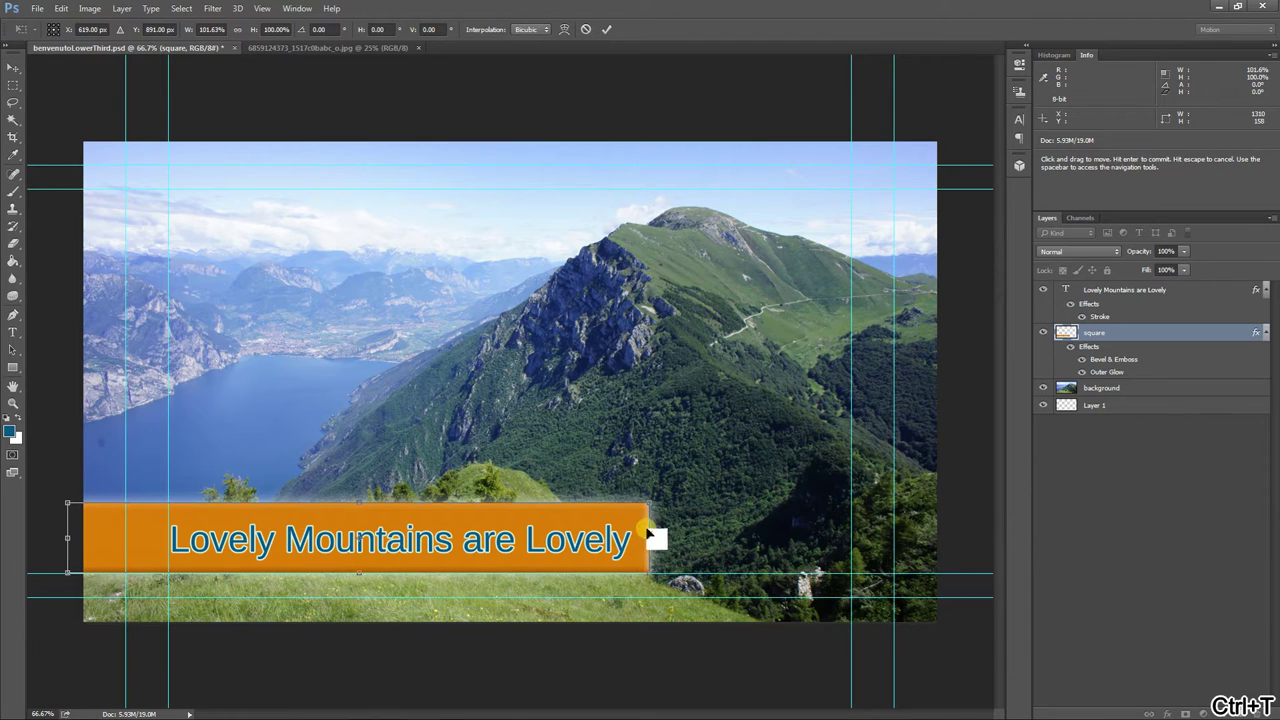
key("Return")
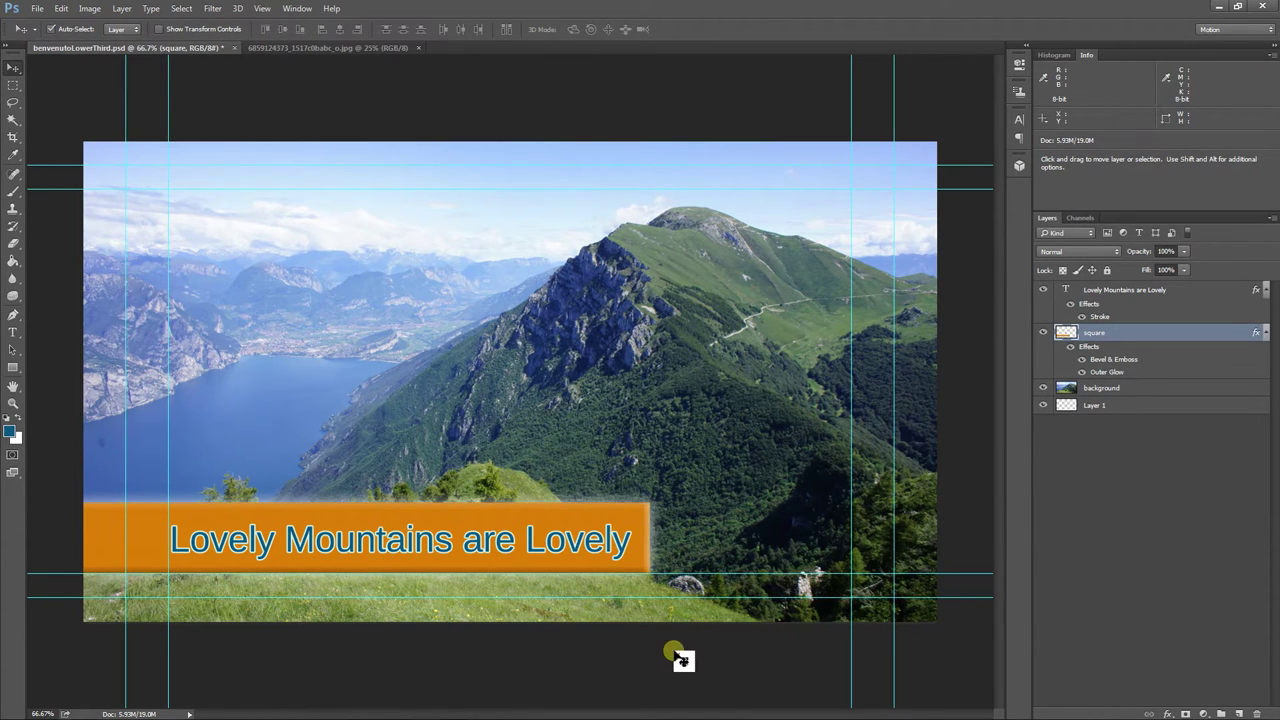
Step: Turn off the cyan guides from View > Show, then save the lower-third document
left_click(262, 8)
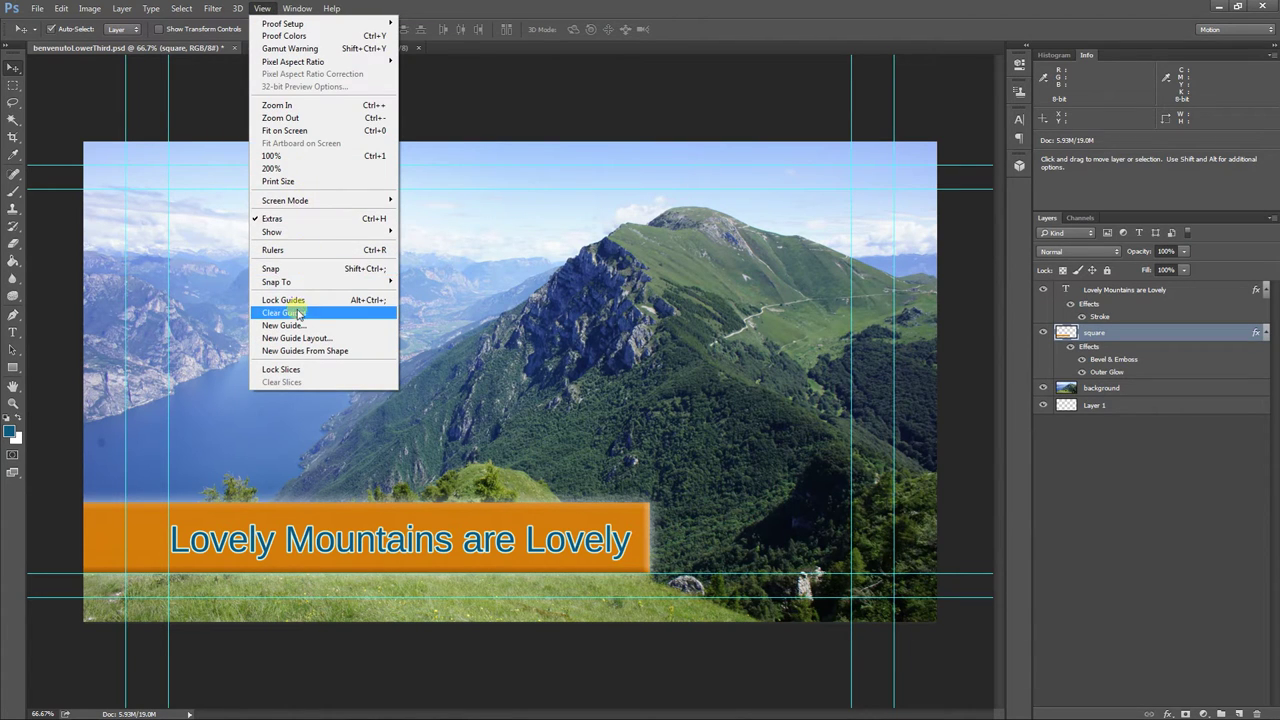
mouse_move(325, 234)
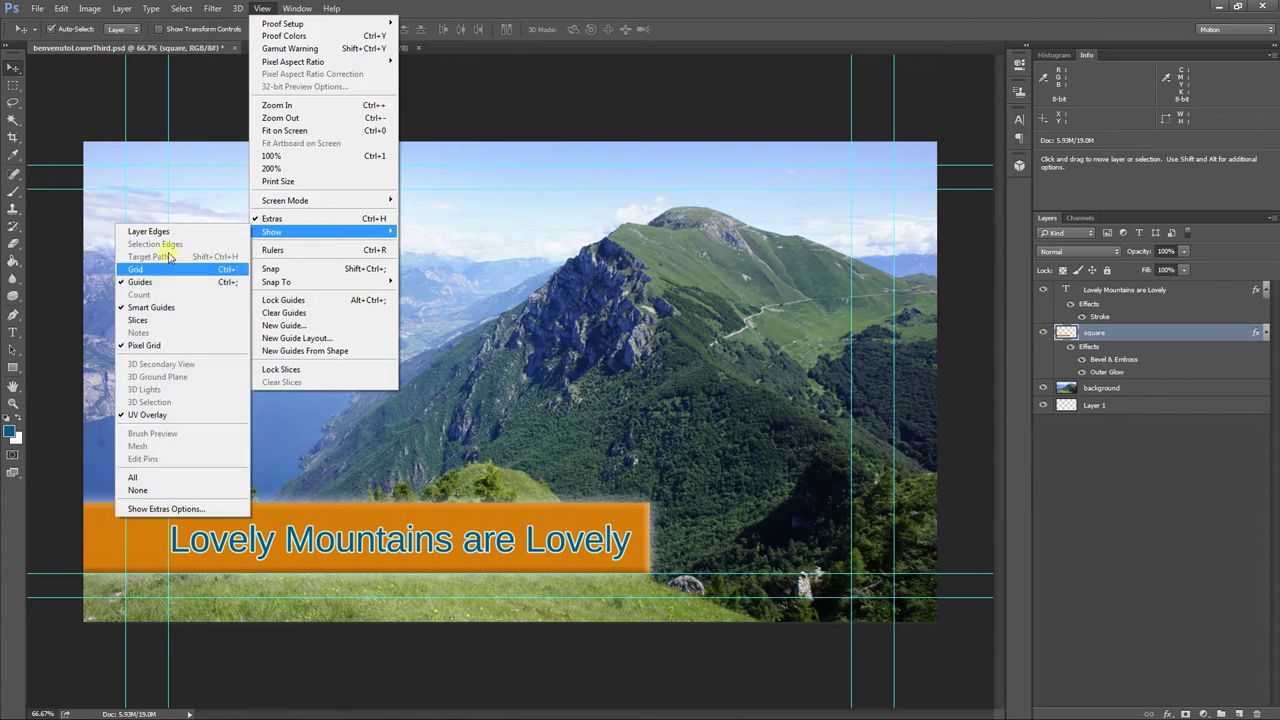
left_click(150, 283)
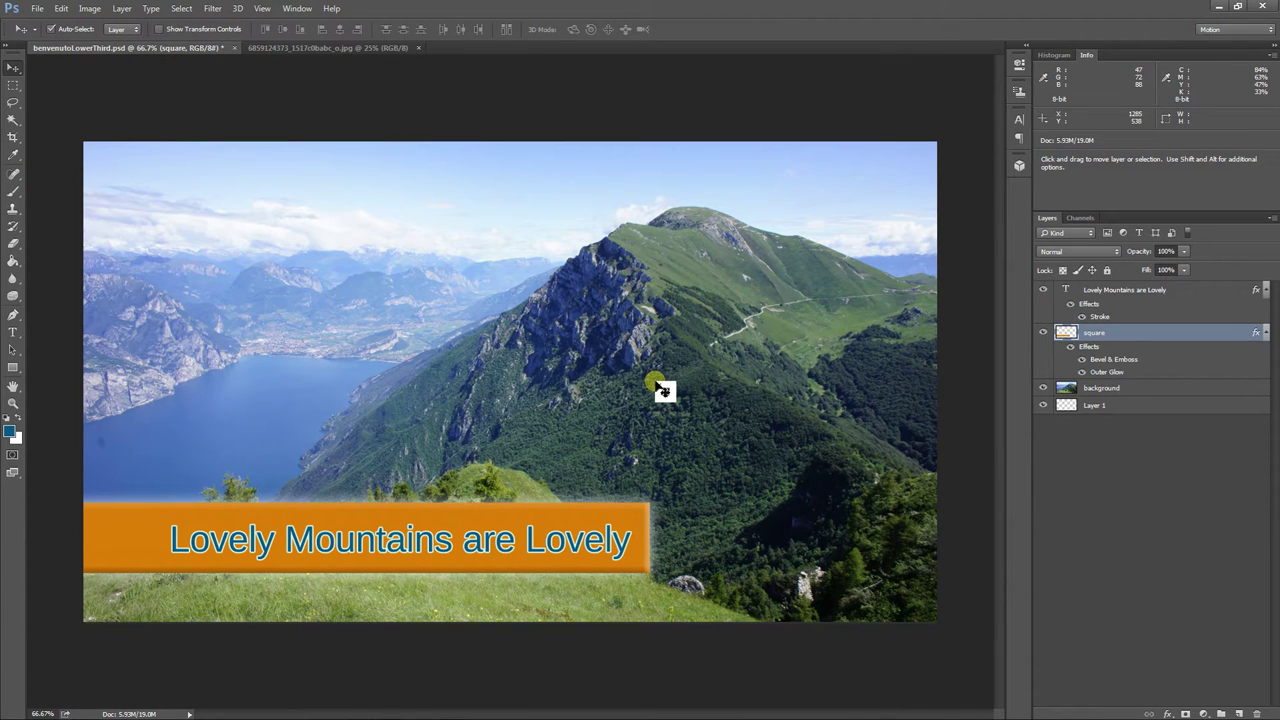
key("ctrl+s")
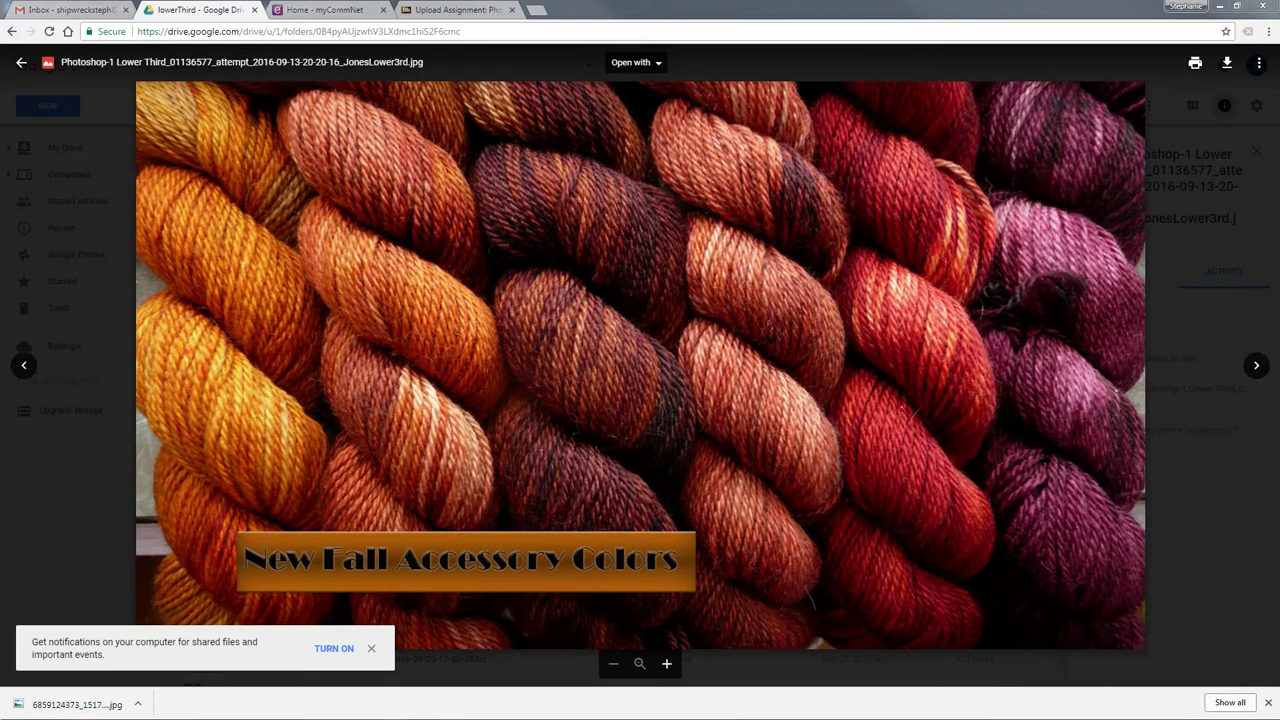
Step: Dismiss the notifications prompt and preview the yarn, Mount Everest and baseball lower-third examples
left_click(372, 649)
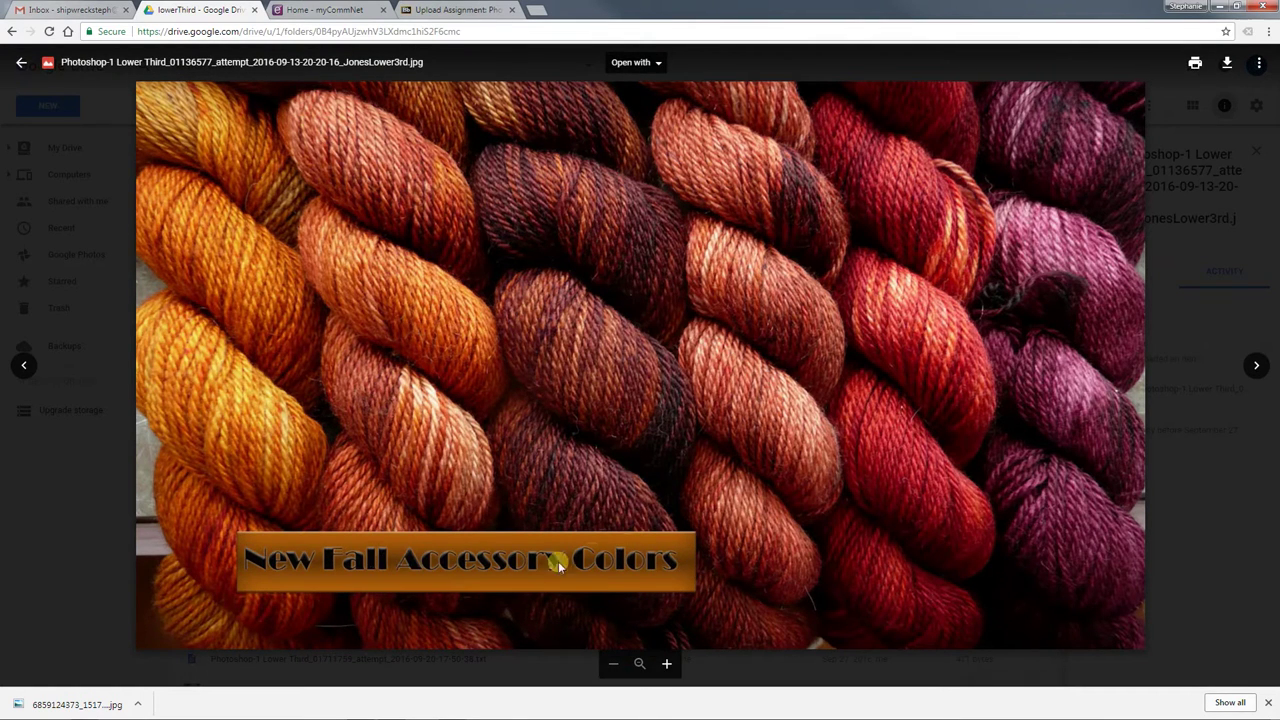
left_click(65, 617)
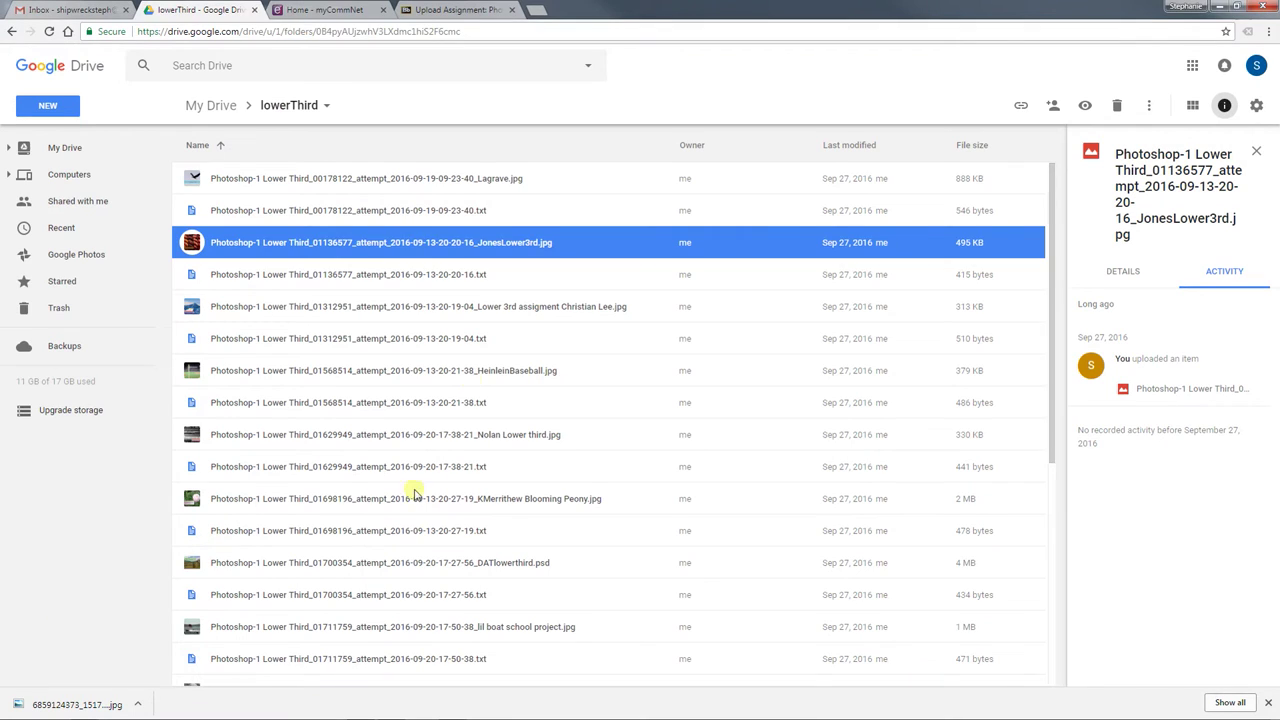
double_click(300, 306)
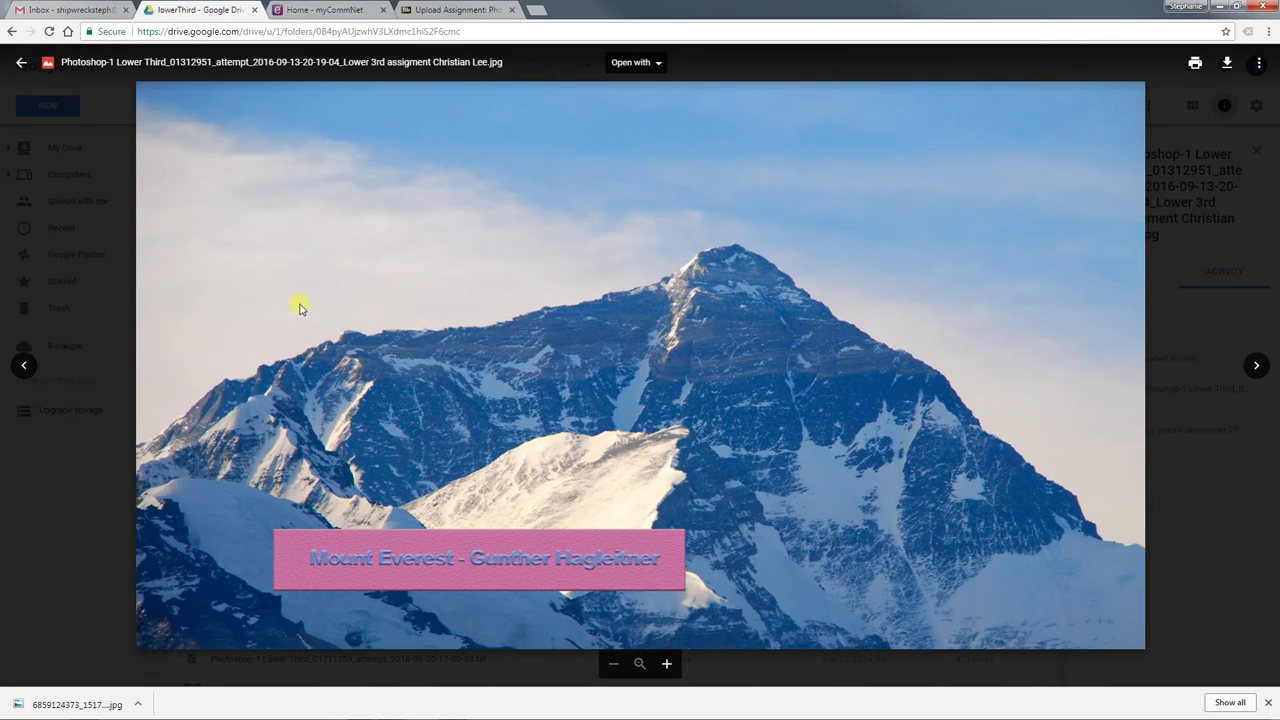
left_click(52, 590)
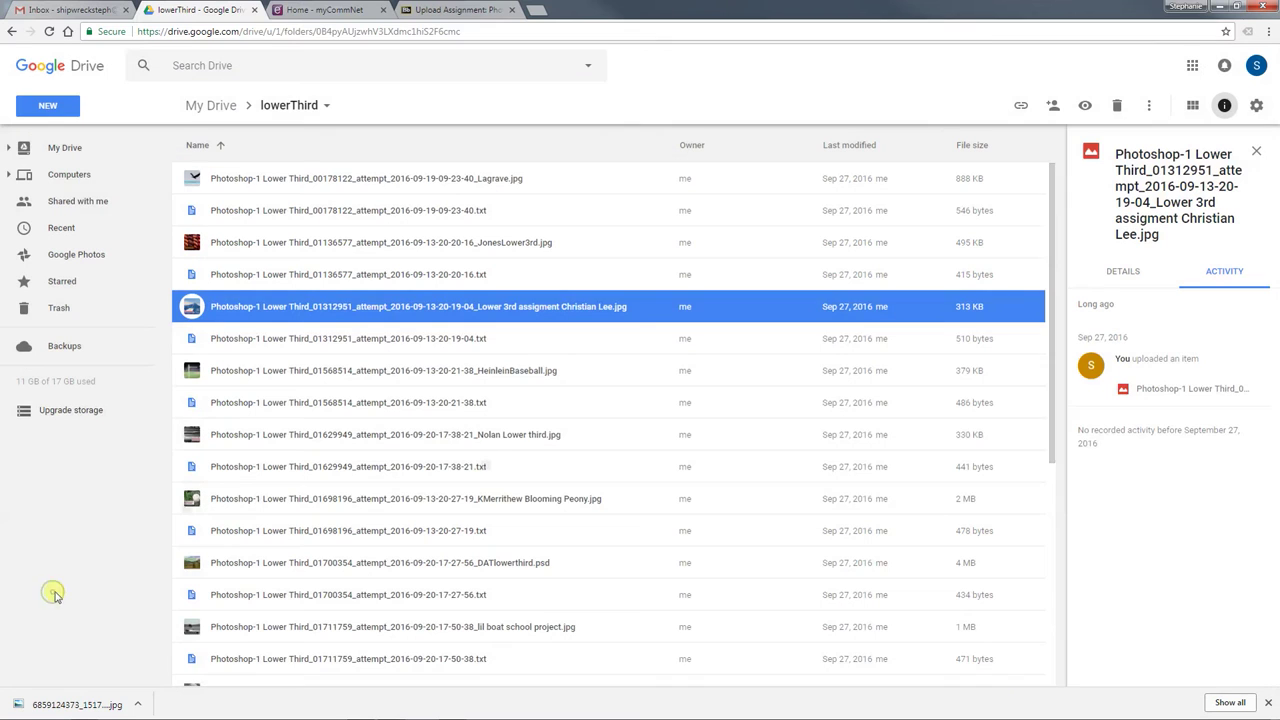
double_click(380, 371)
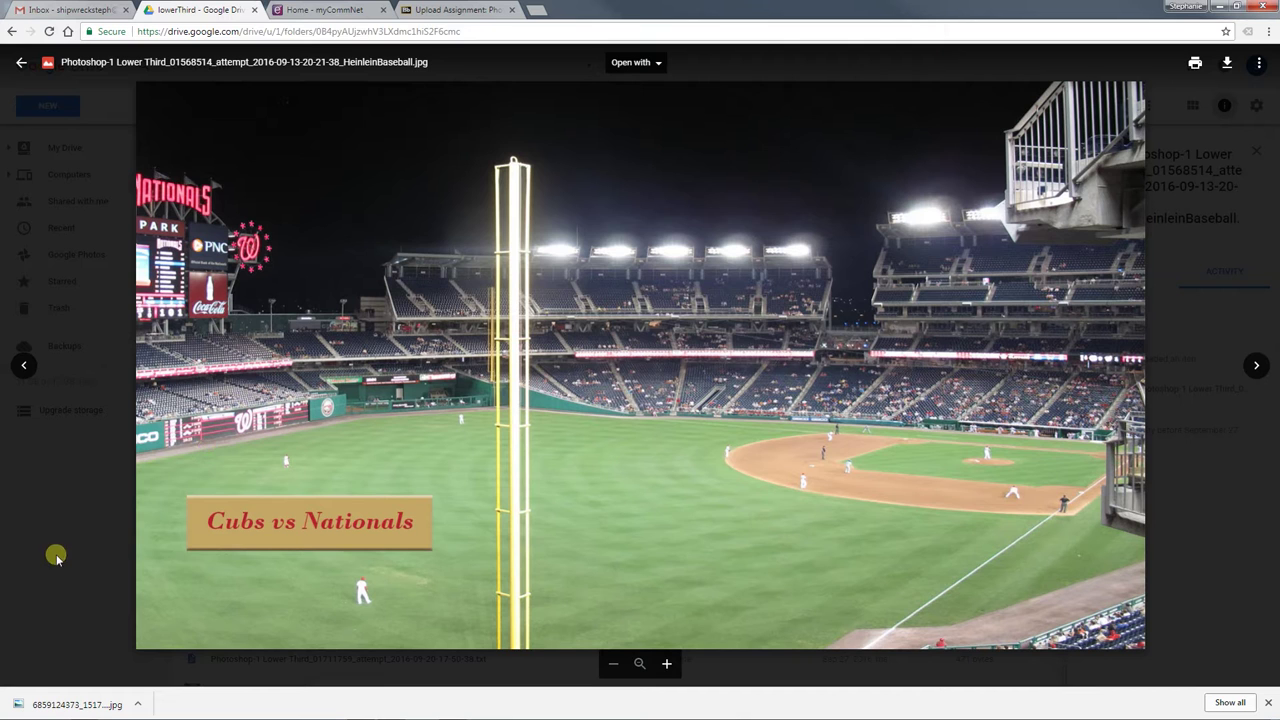
left_click(52, 591)
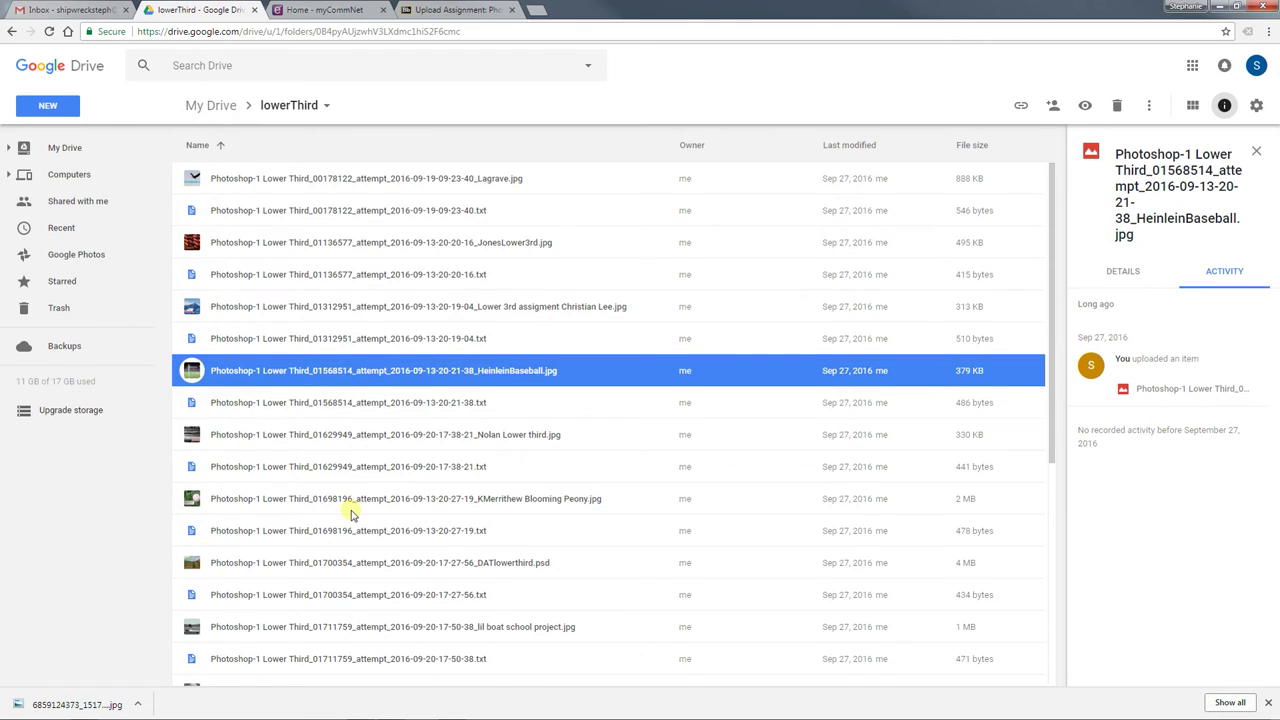
Step: Preview the lower-third .psd file and the Steelers vs Bengals football example
scroll(351, 512, "down", 3)
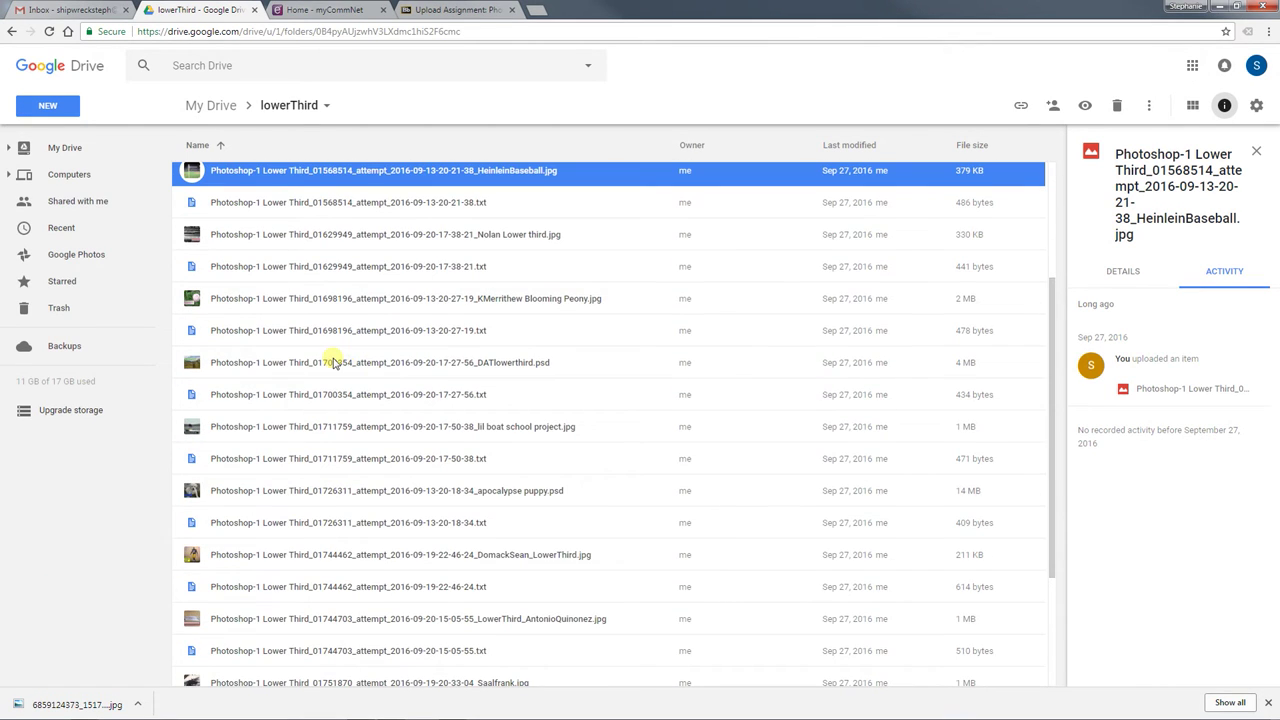
double_click(340, 365)
left_click(73, 590)
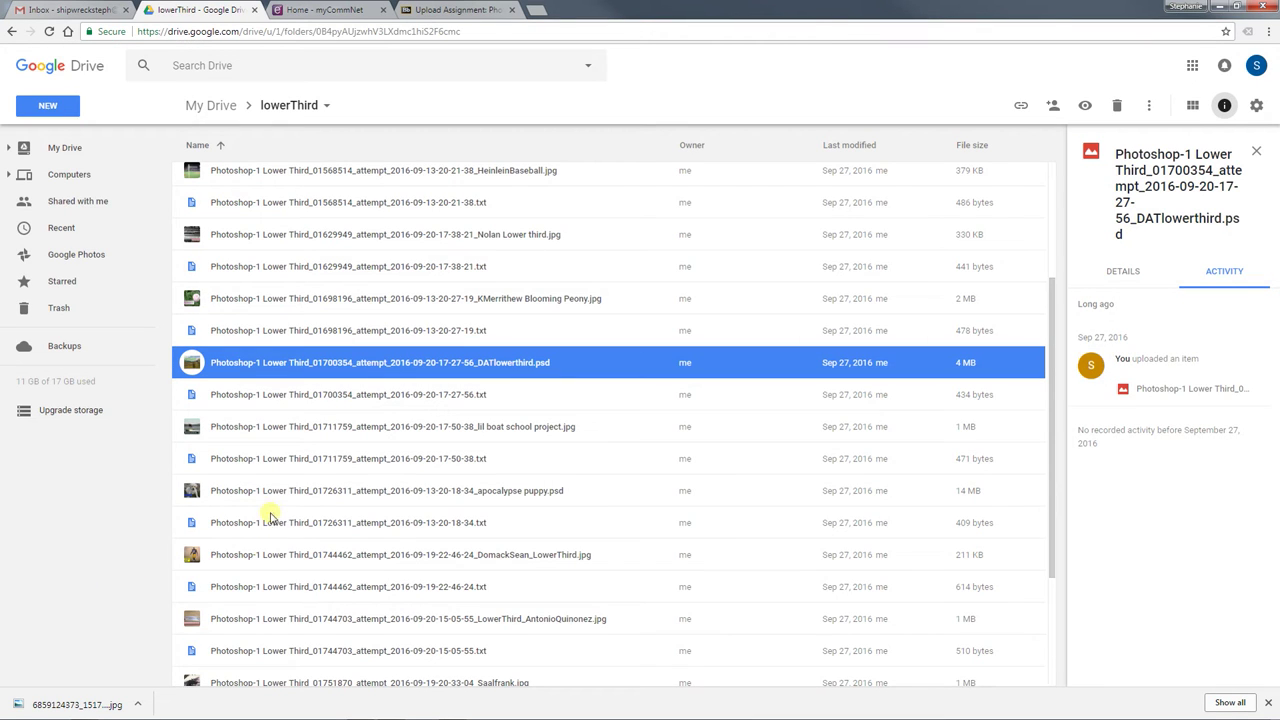
left_click(268, 556)
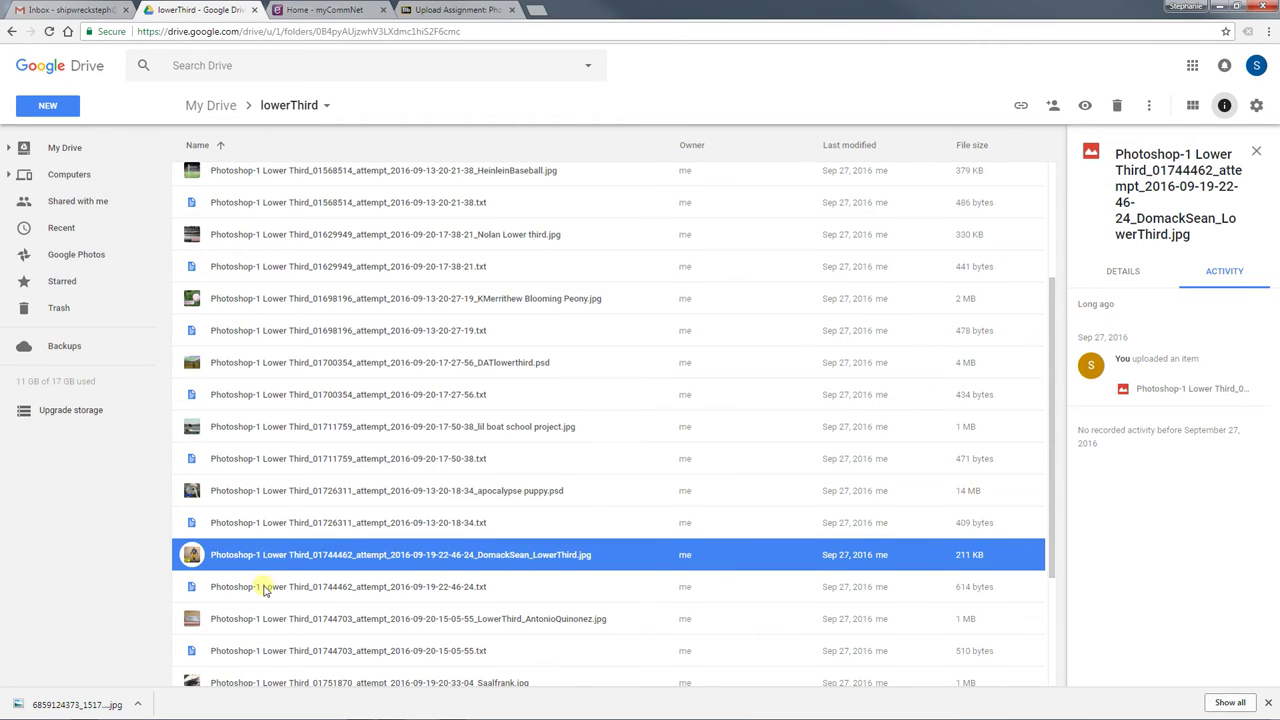
scroll(263, 586, "down", 3)
double_click(266, 428)
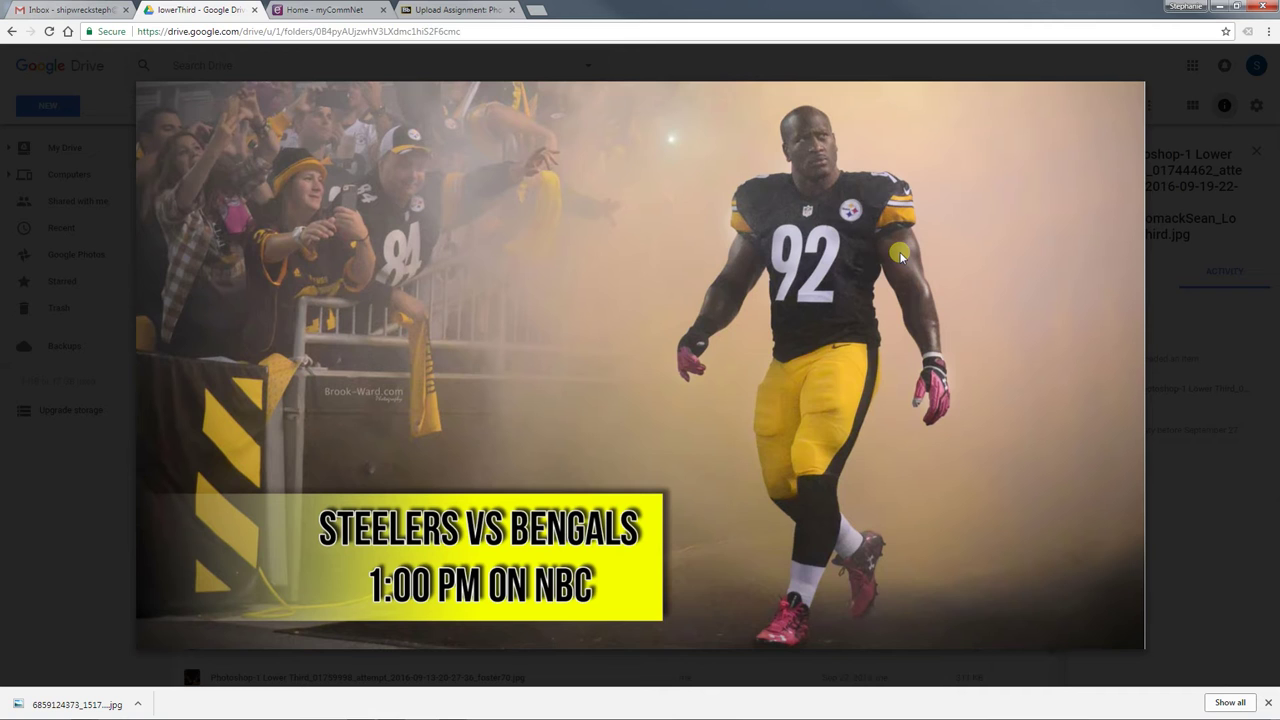
left_click(66, 597)
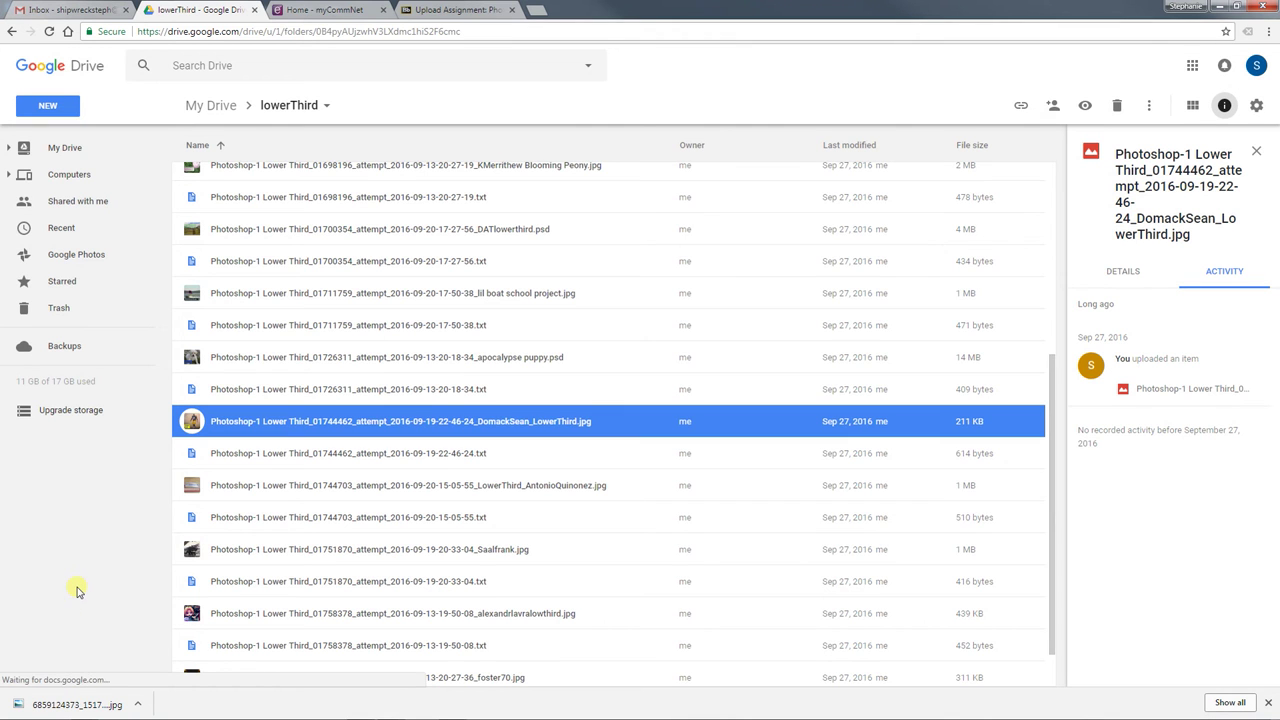
left_click(78, 588)
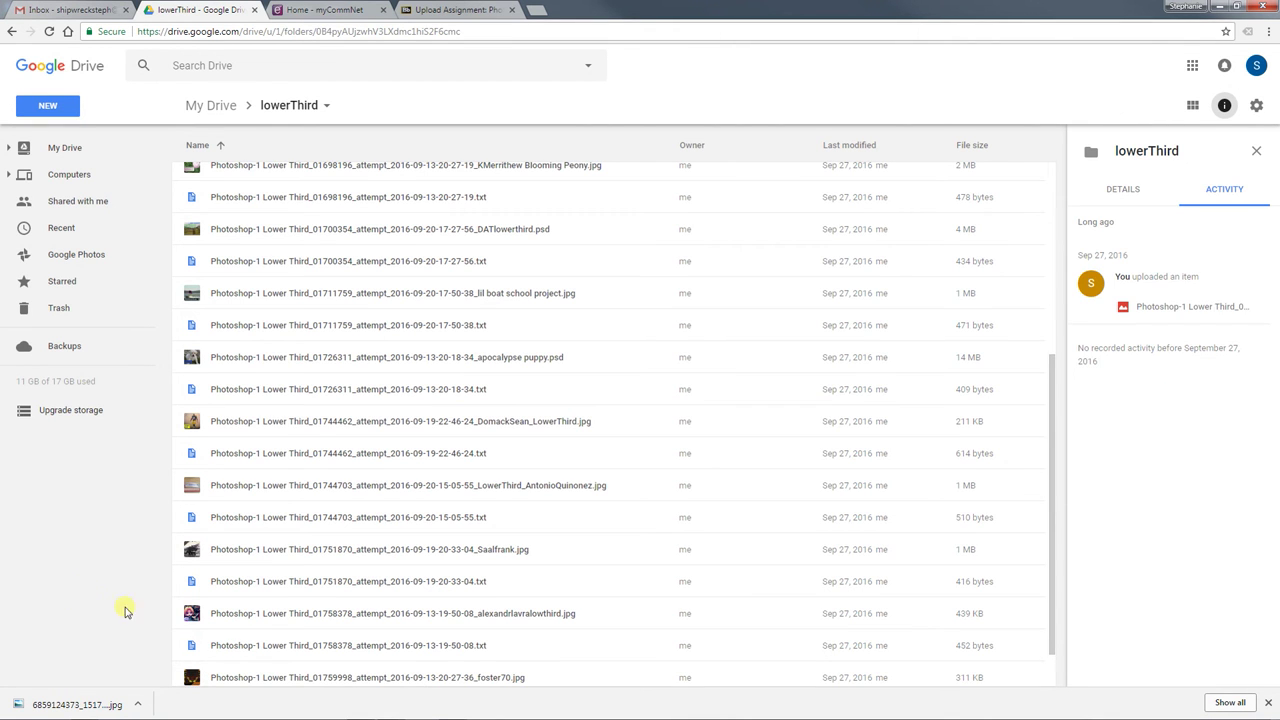
Step: View the Double Trouble and fortune-cookie news examples, then return to the Blackboard Upload Assignment page
left_click(322, 678)
double_click(322, 678)
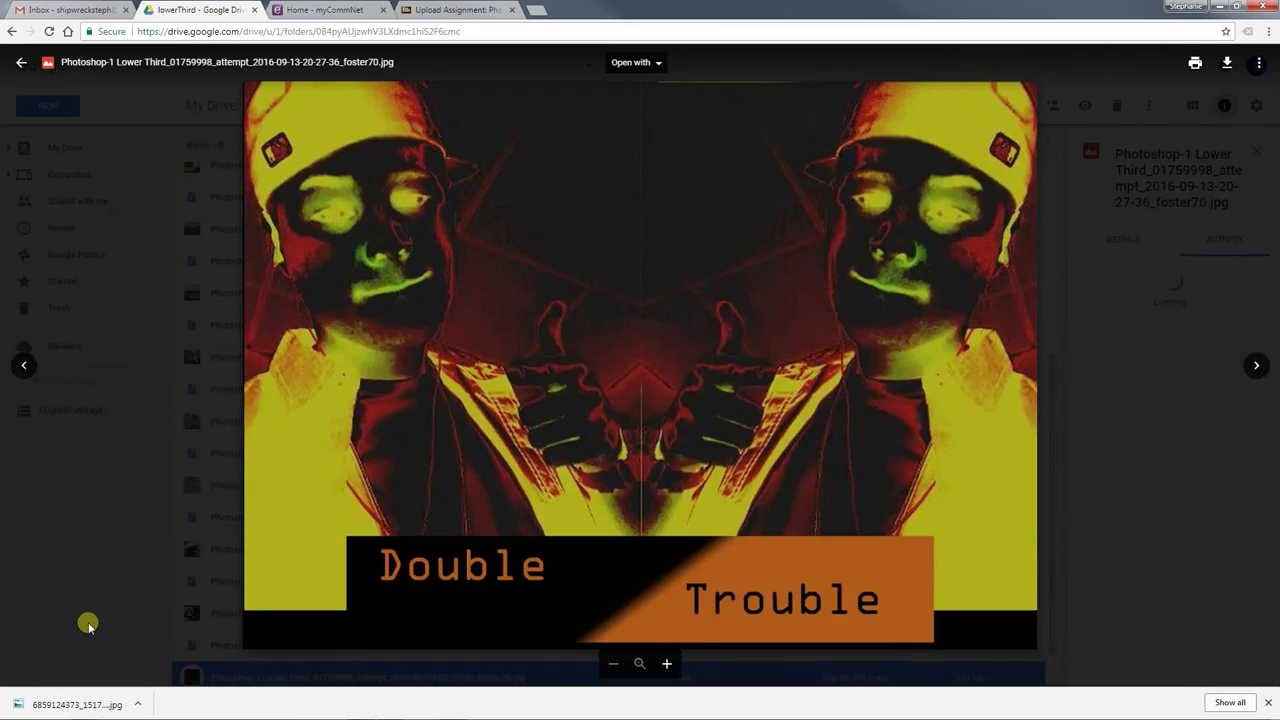
left_click(86, 623)
double_click(322, 670)
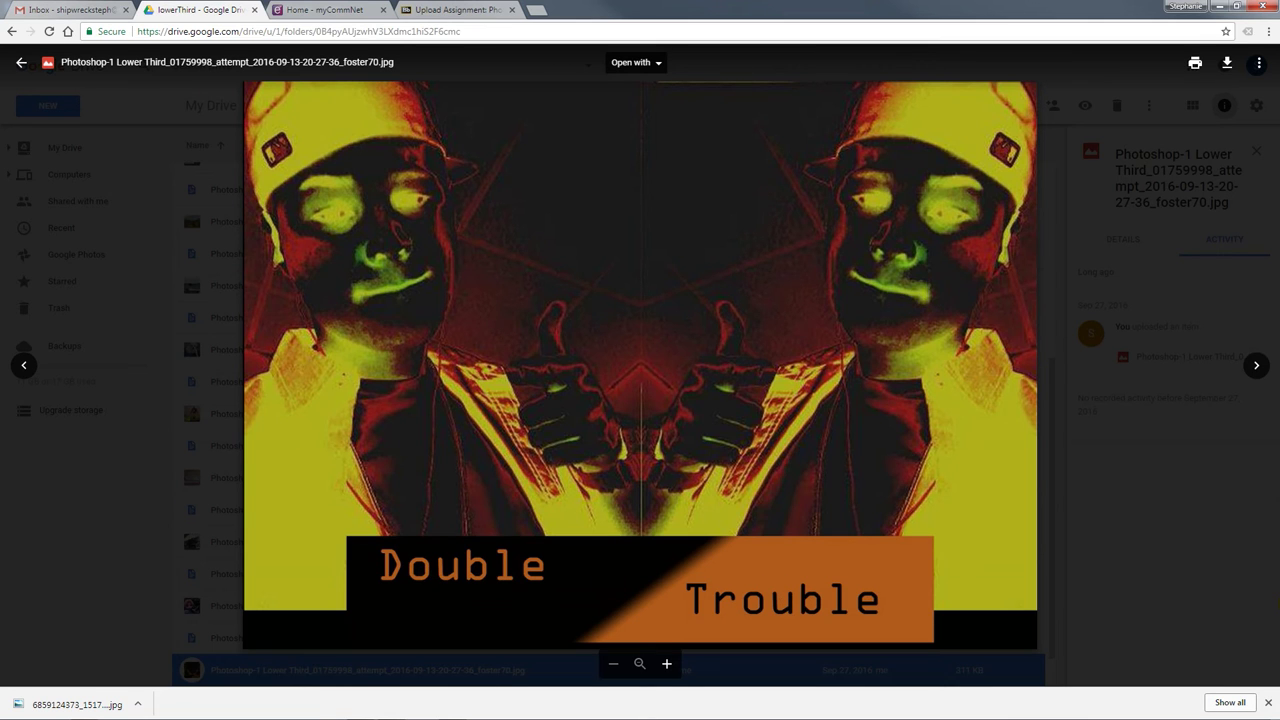
left_click(60, 616)
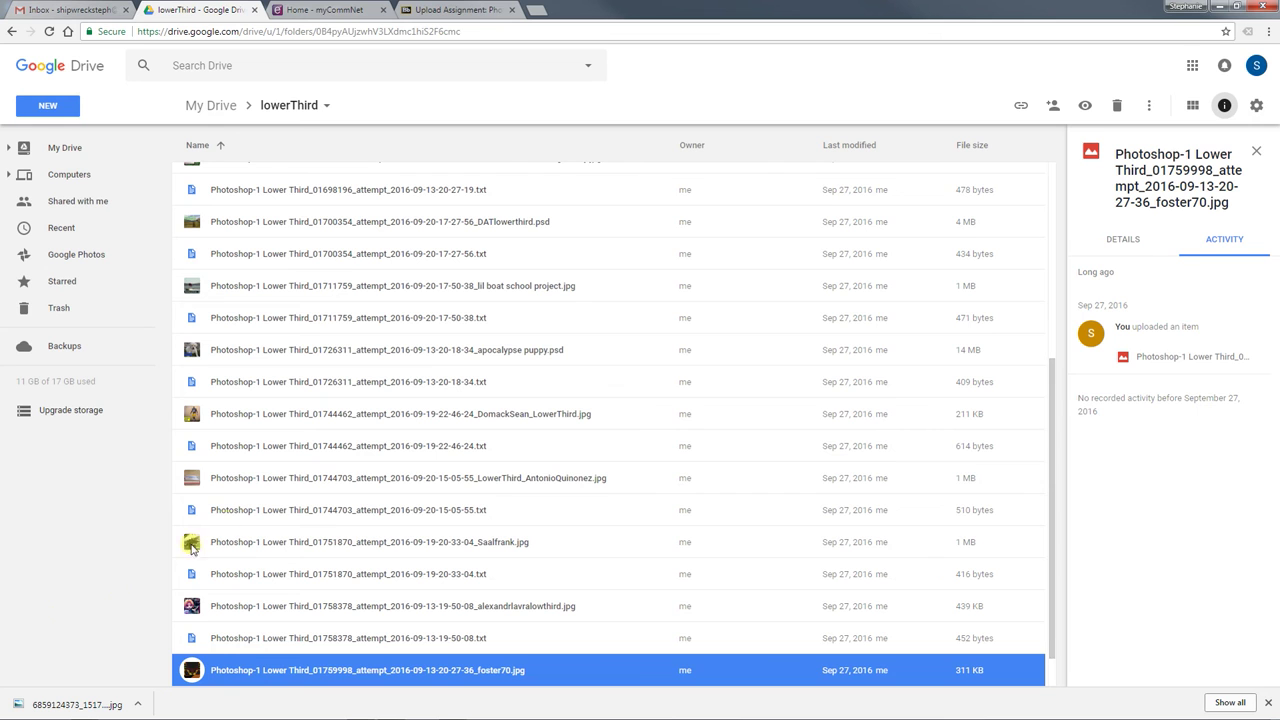
double_click(240, 477)
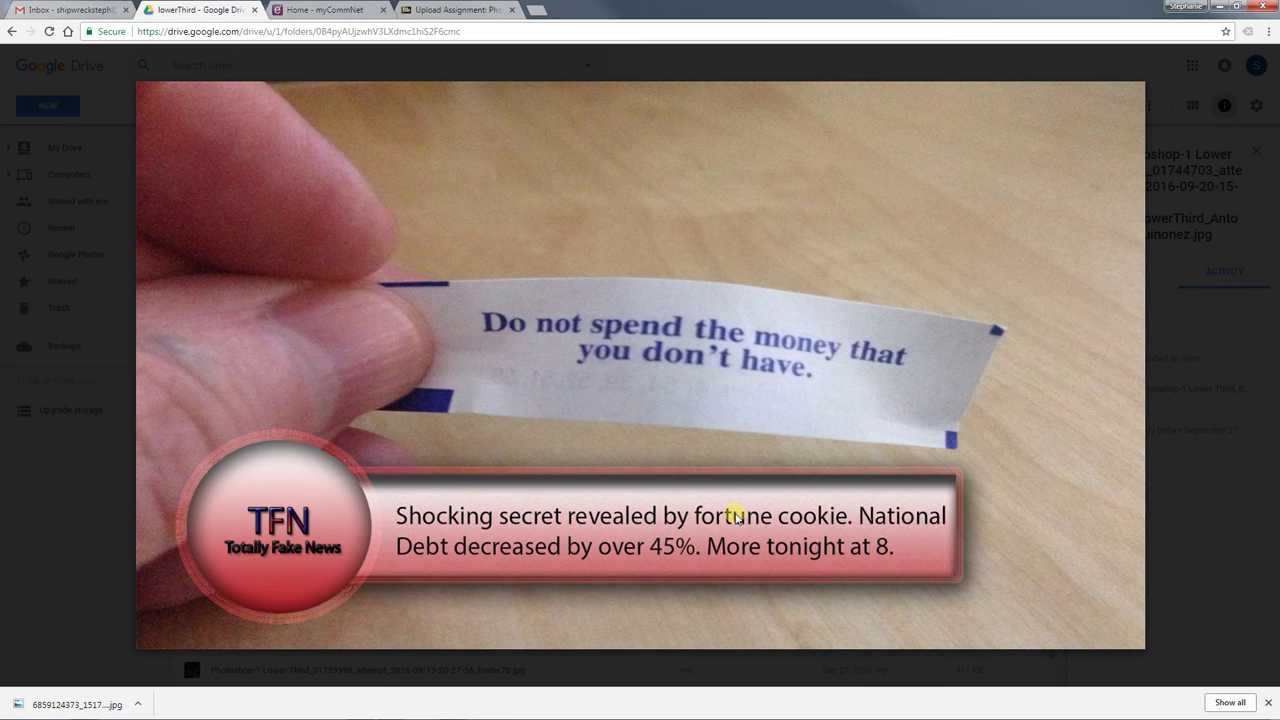
left_click(463, 12)
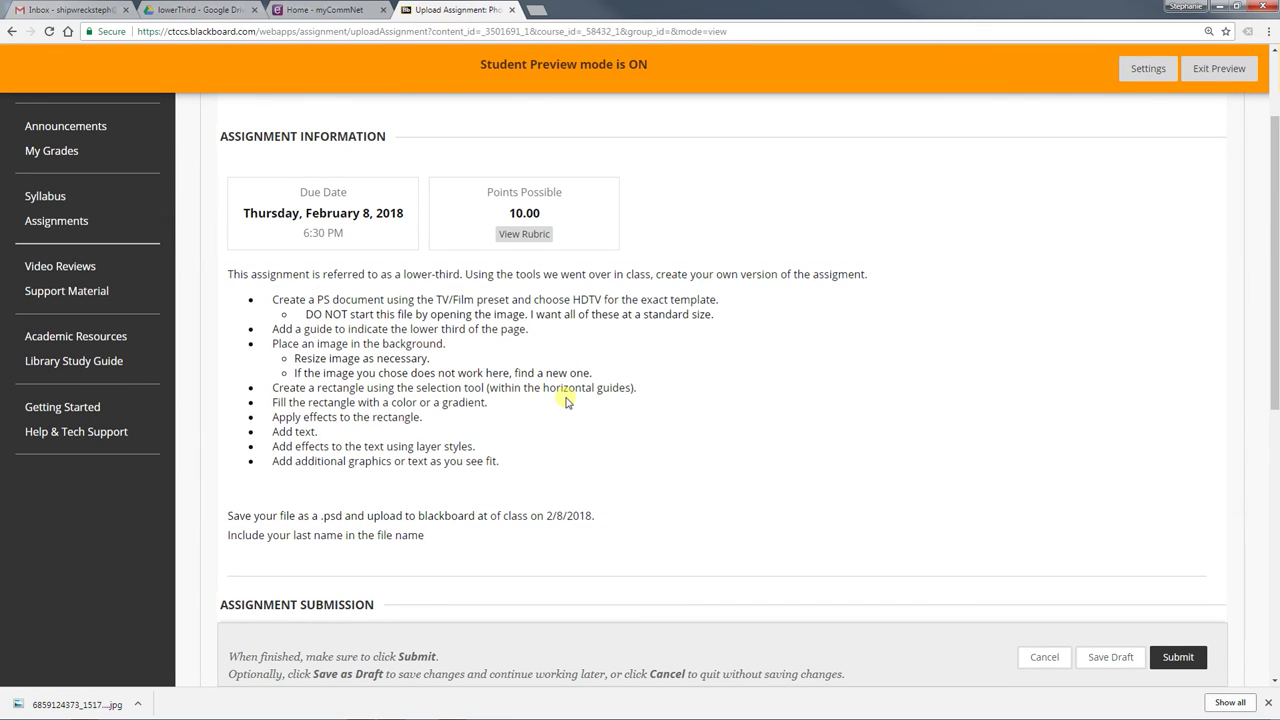